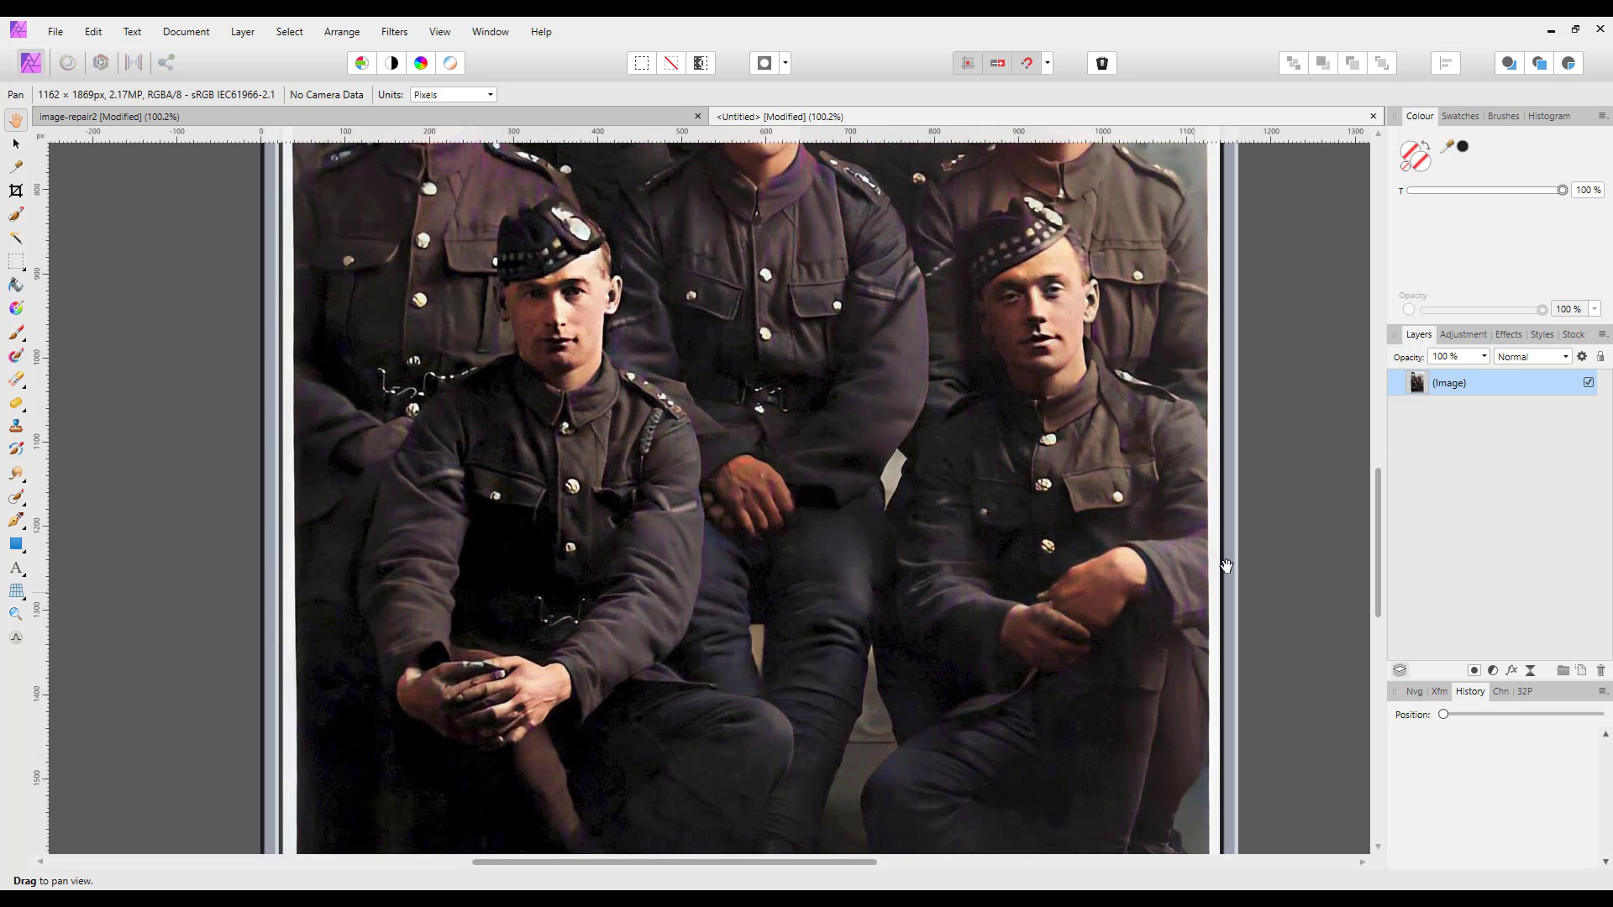
Examine the colour casts on the soldiers' caps, uniforms, faces and hands throughout the untitled photo.
left_click_drag(1378, 521, 1373, 382)
scroll(699, 508, "up", 2)
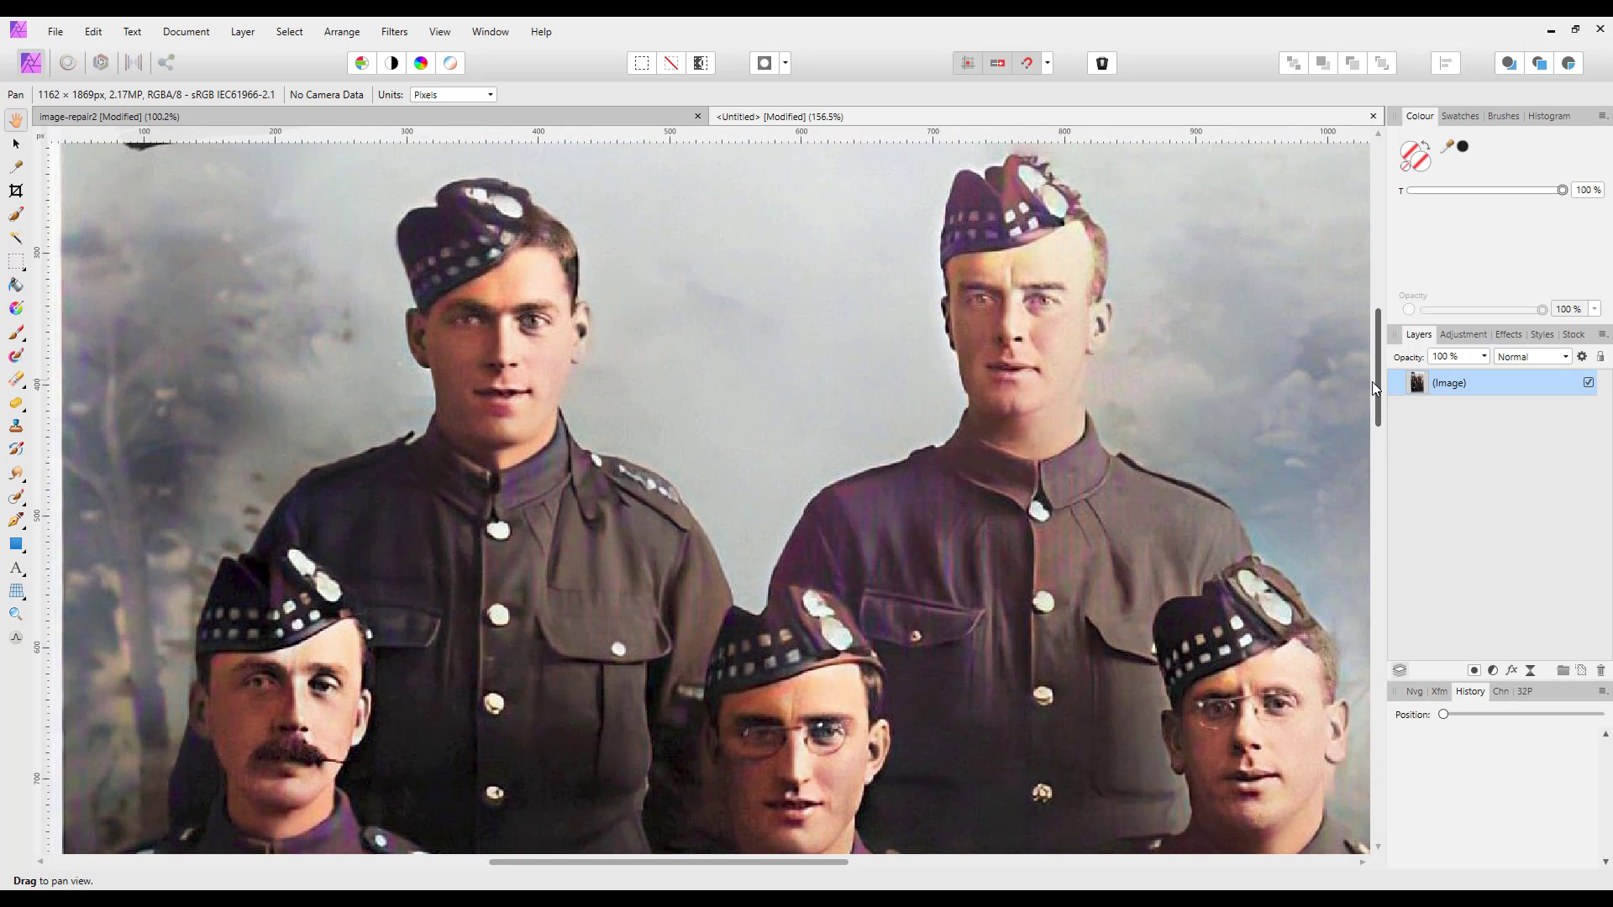
scroll(1007, 624, "down", 1)
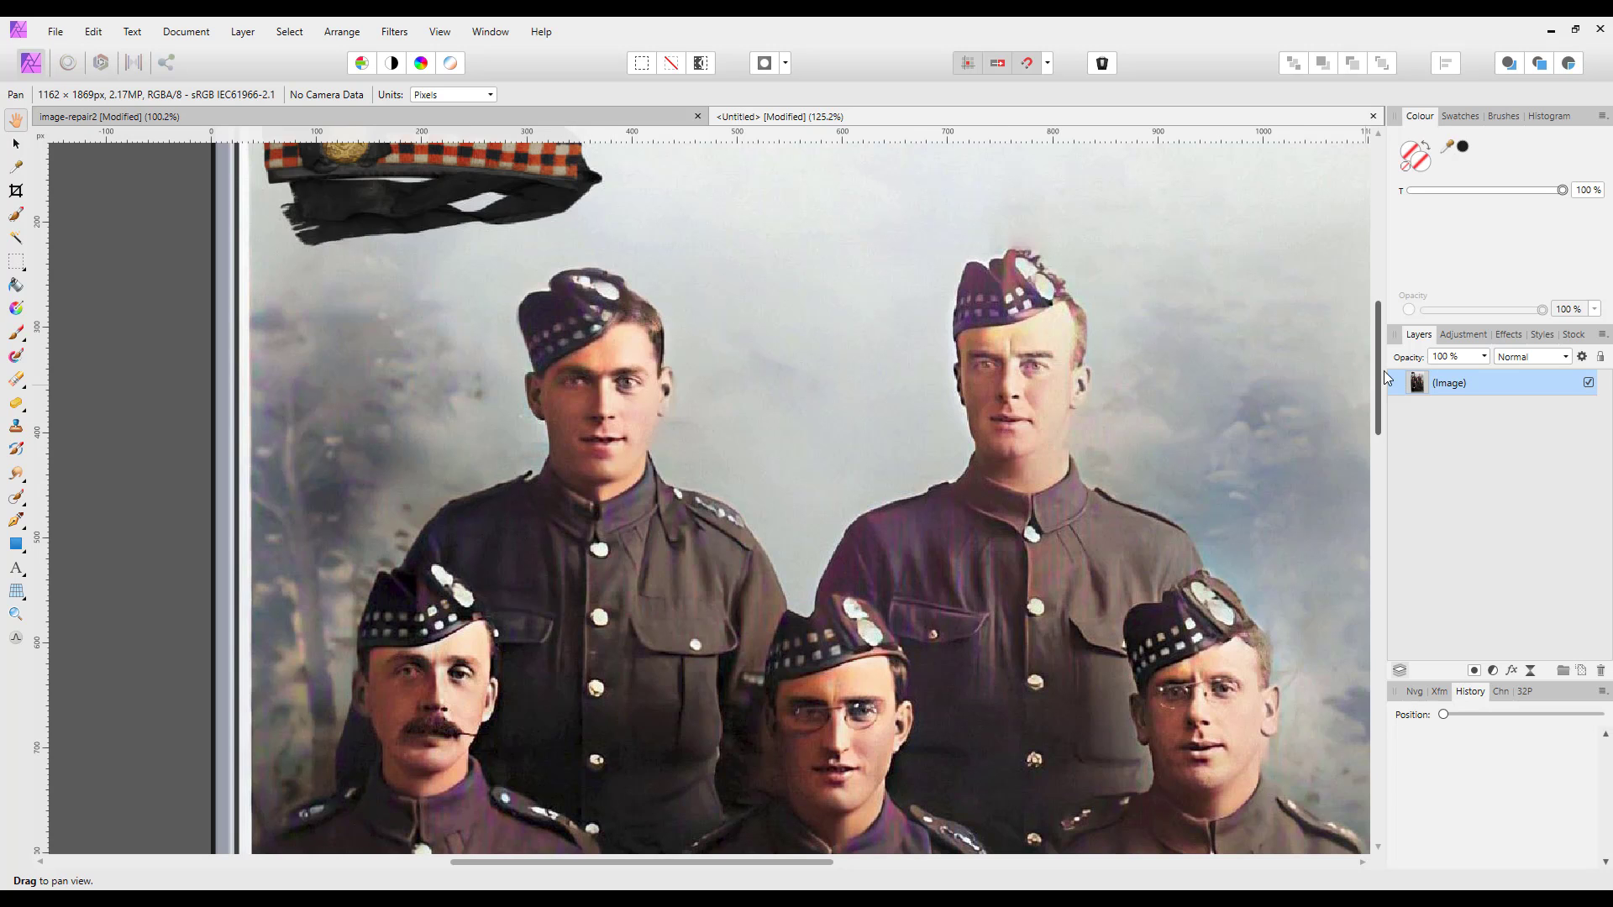
left_click_drag(1378, 360, 1379, 455)
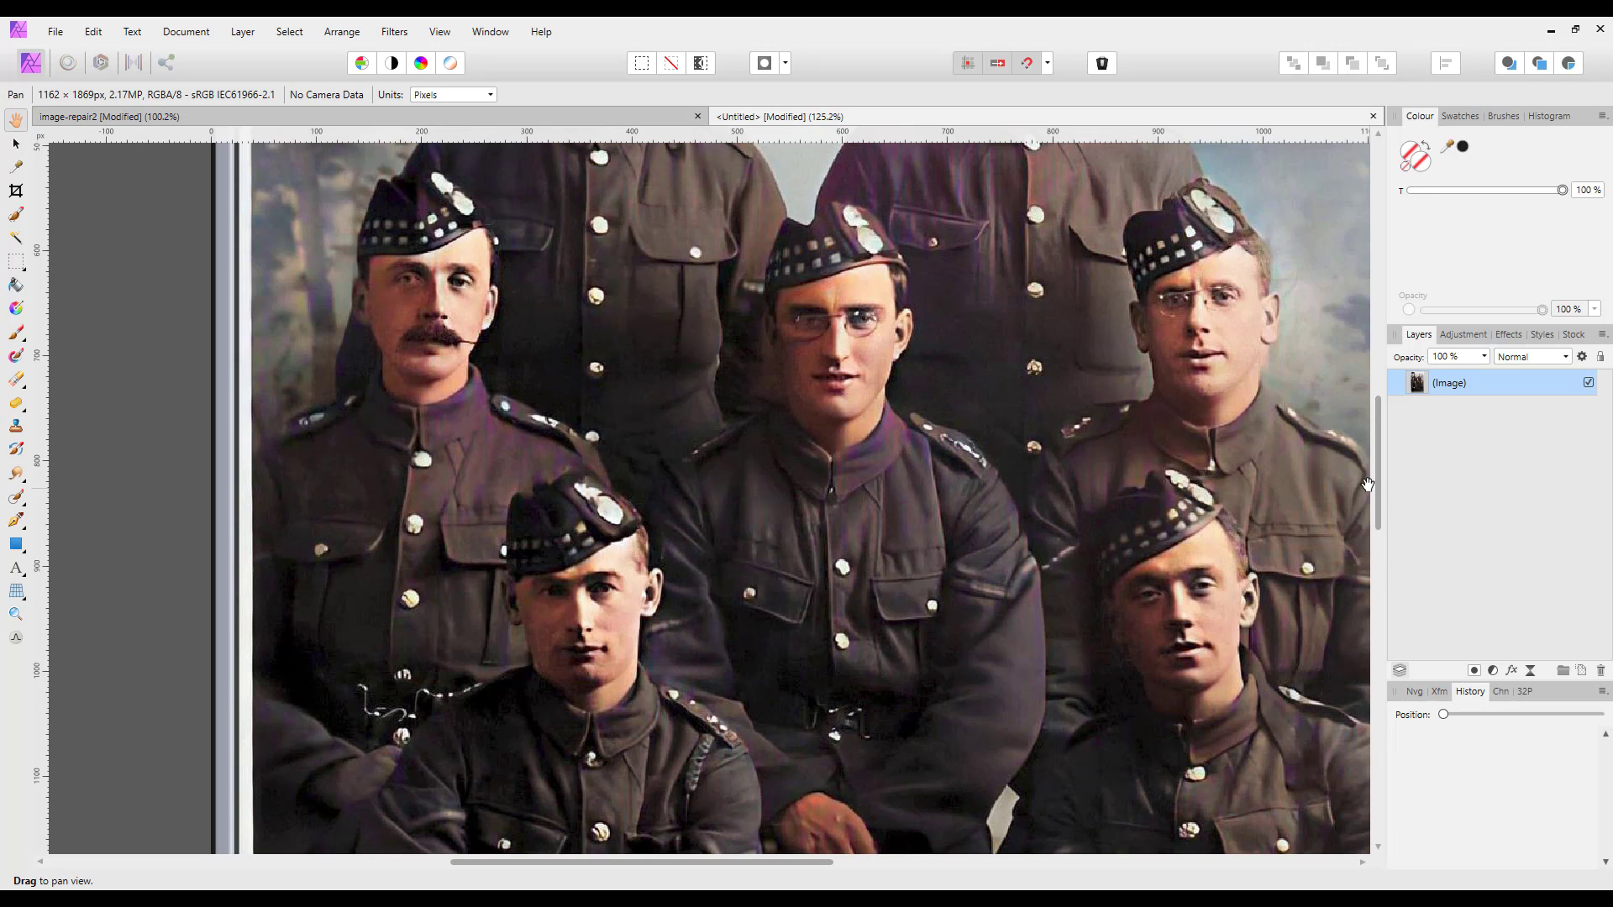
left_click_drag(1379, 472, 1387, 548)
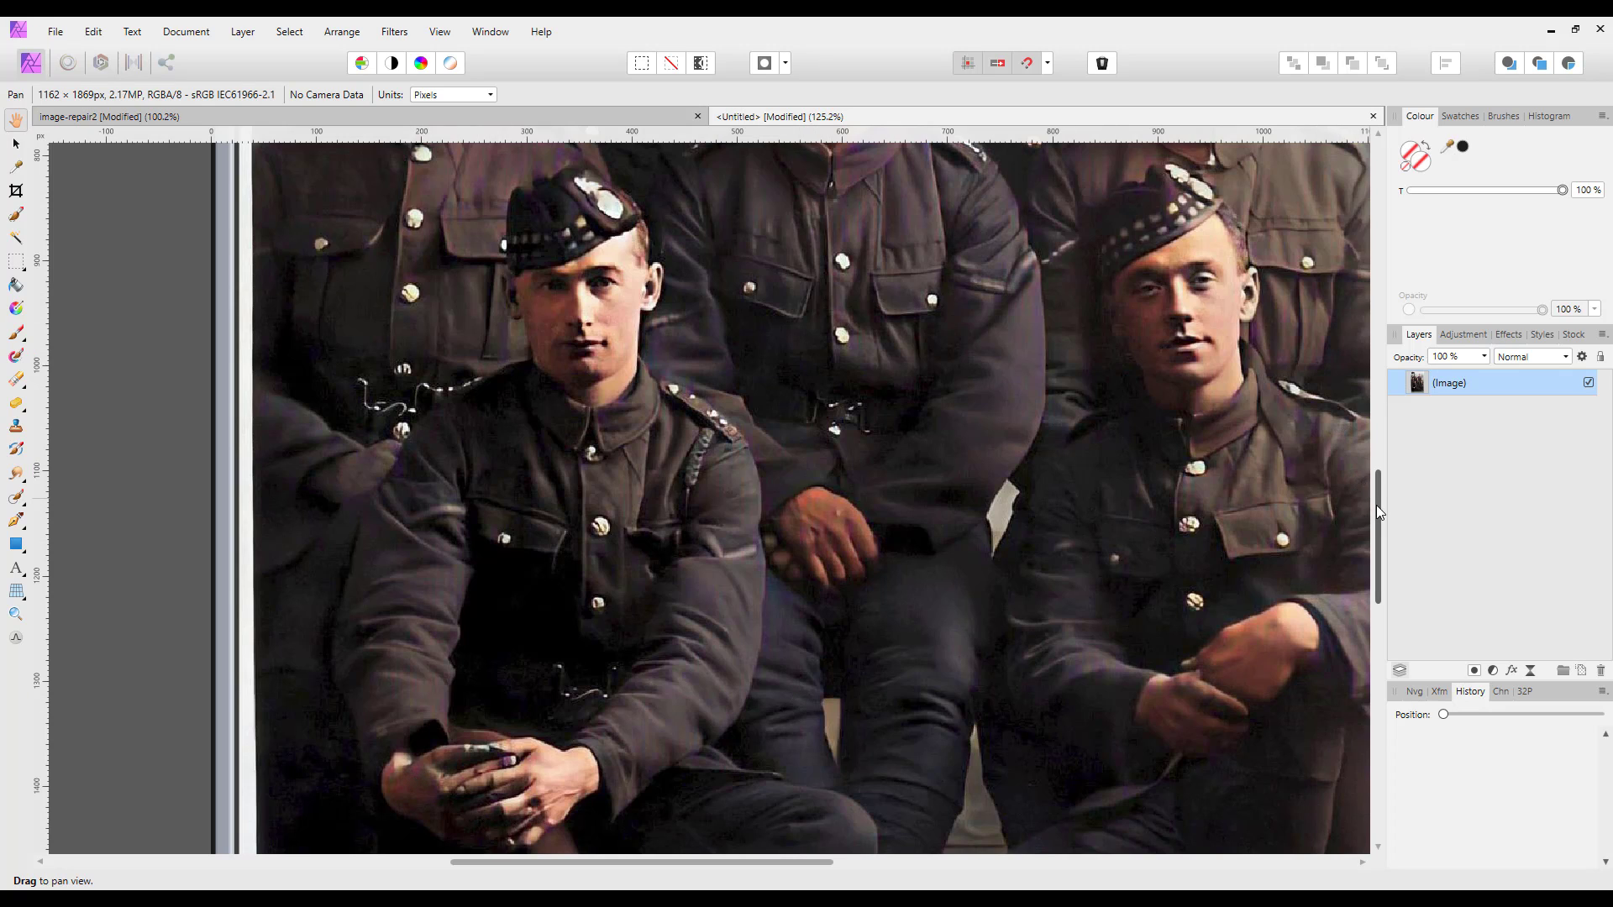
left_click_drag(1376, 506, 1373, 516)
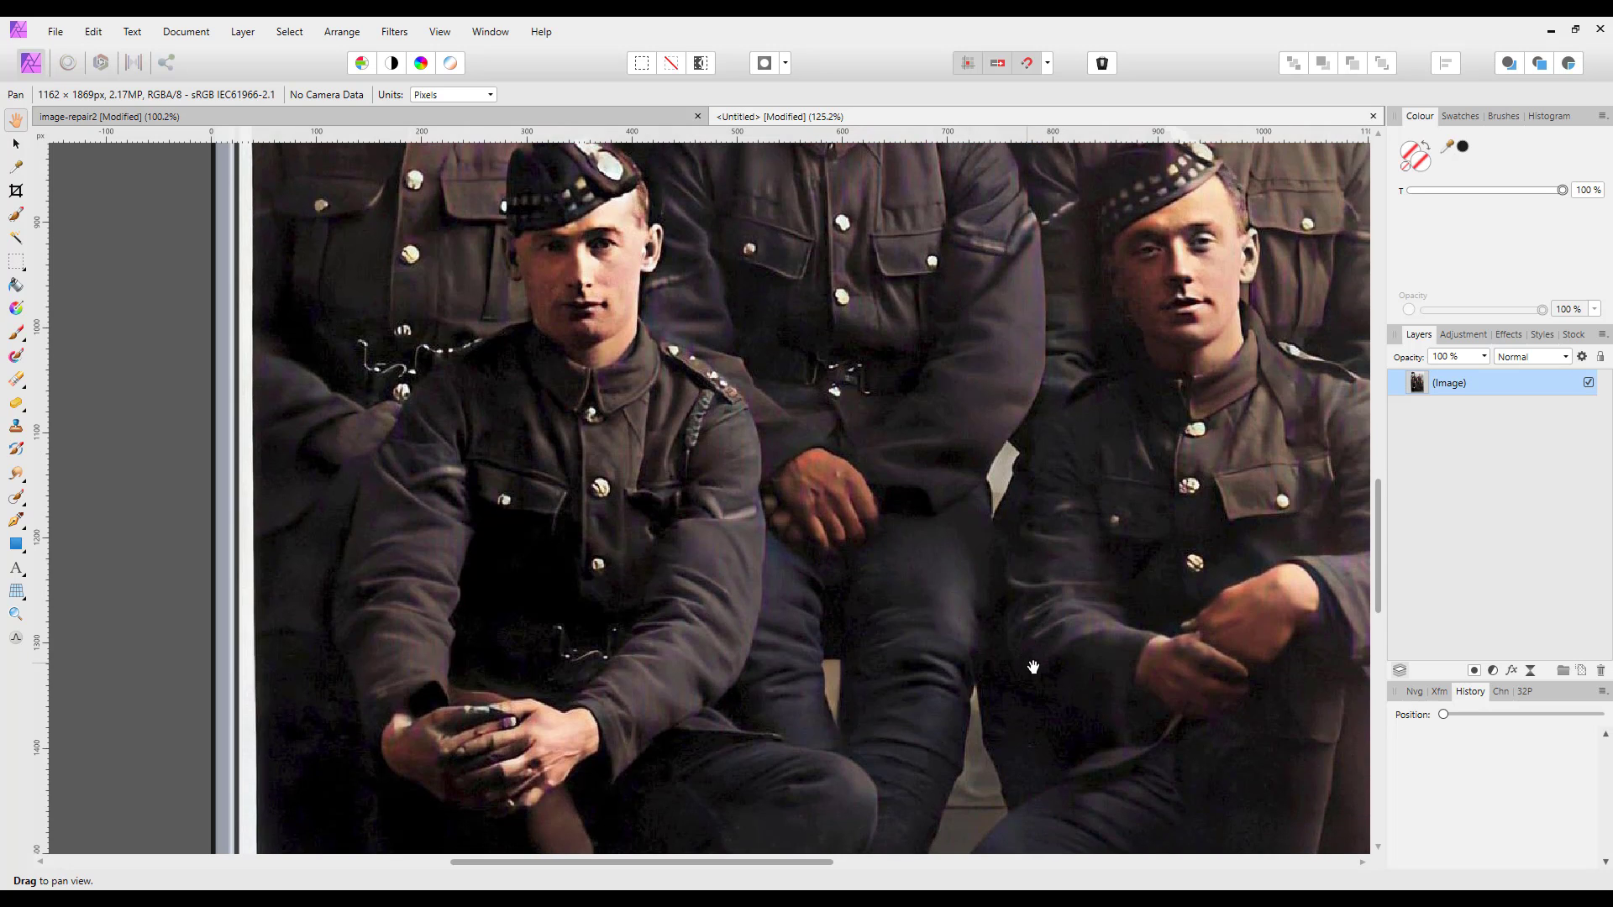
scroll(1034, 667, "down", 3)
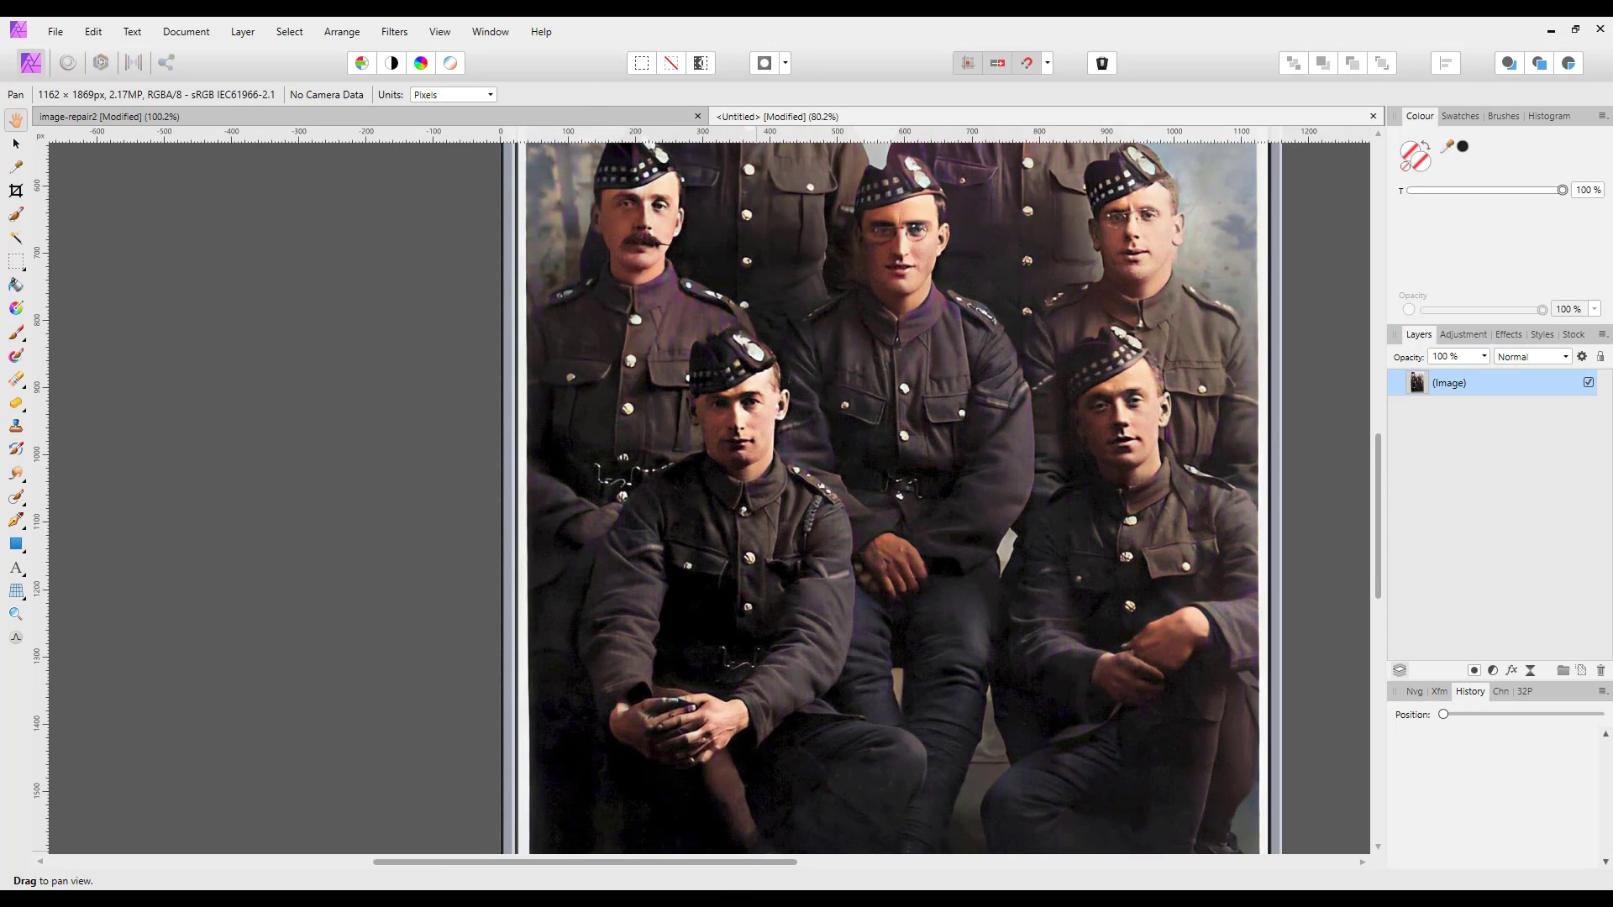
left_click_drag(739, 861, 884, 832)
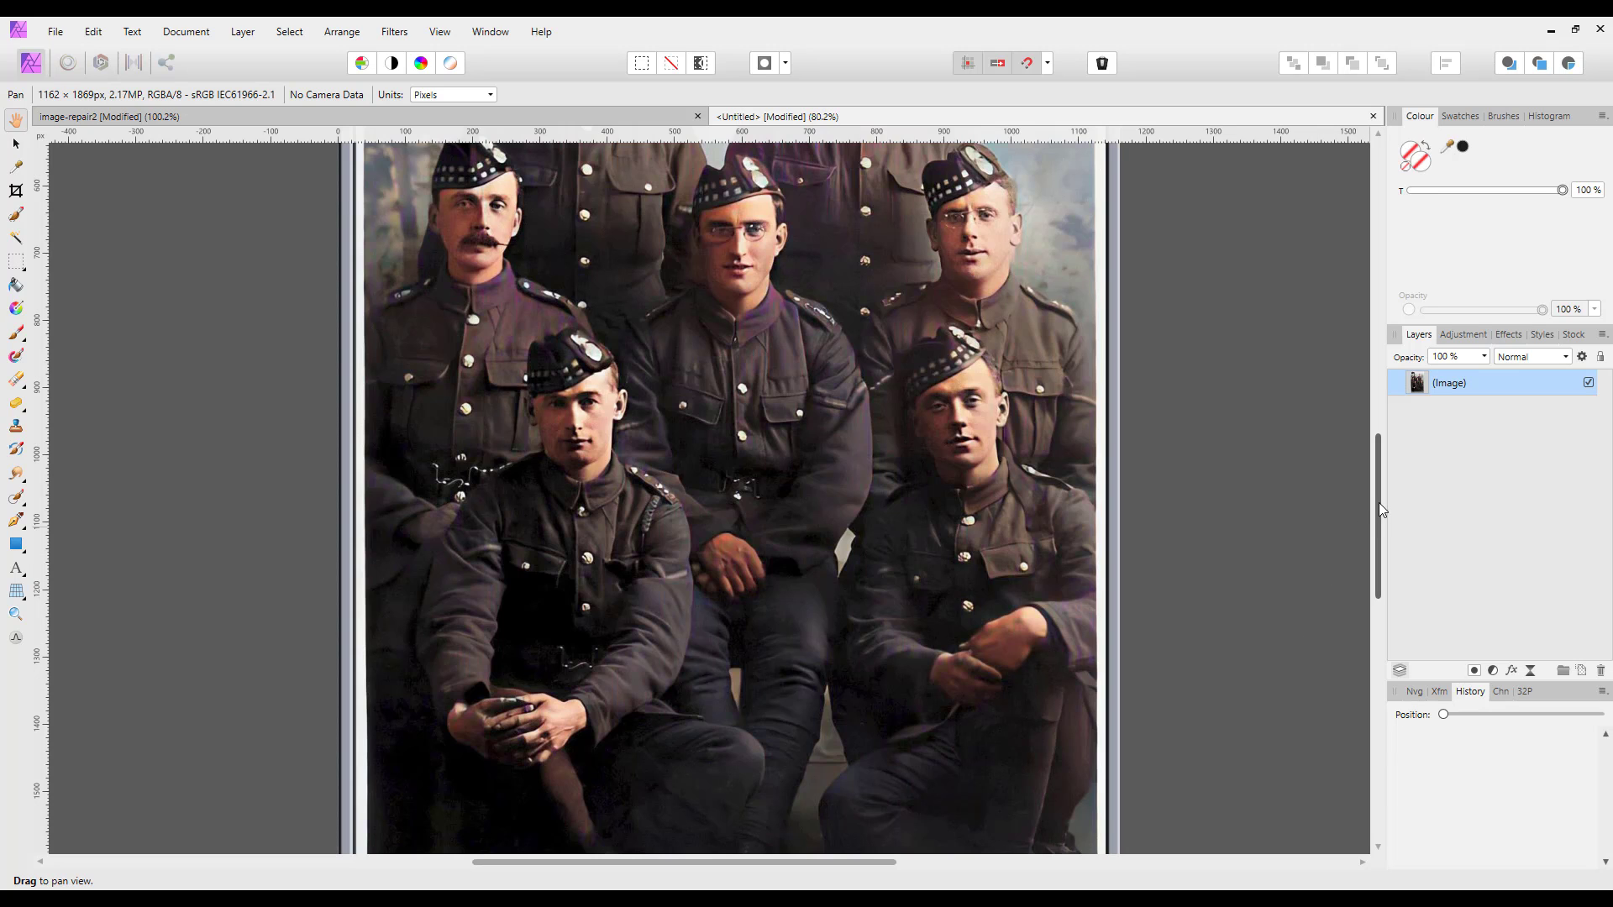
left_click_drag(1379, 502, 1375, 385)
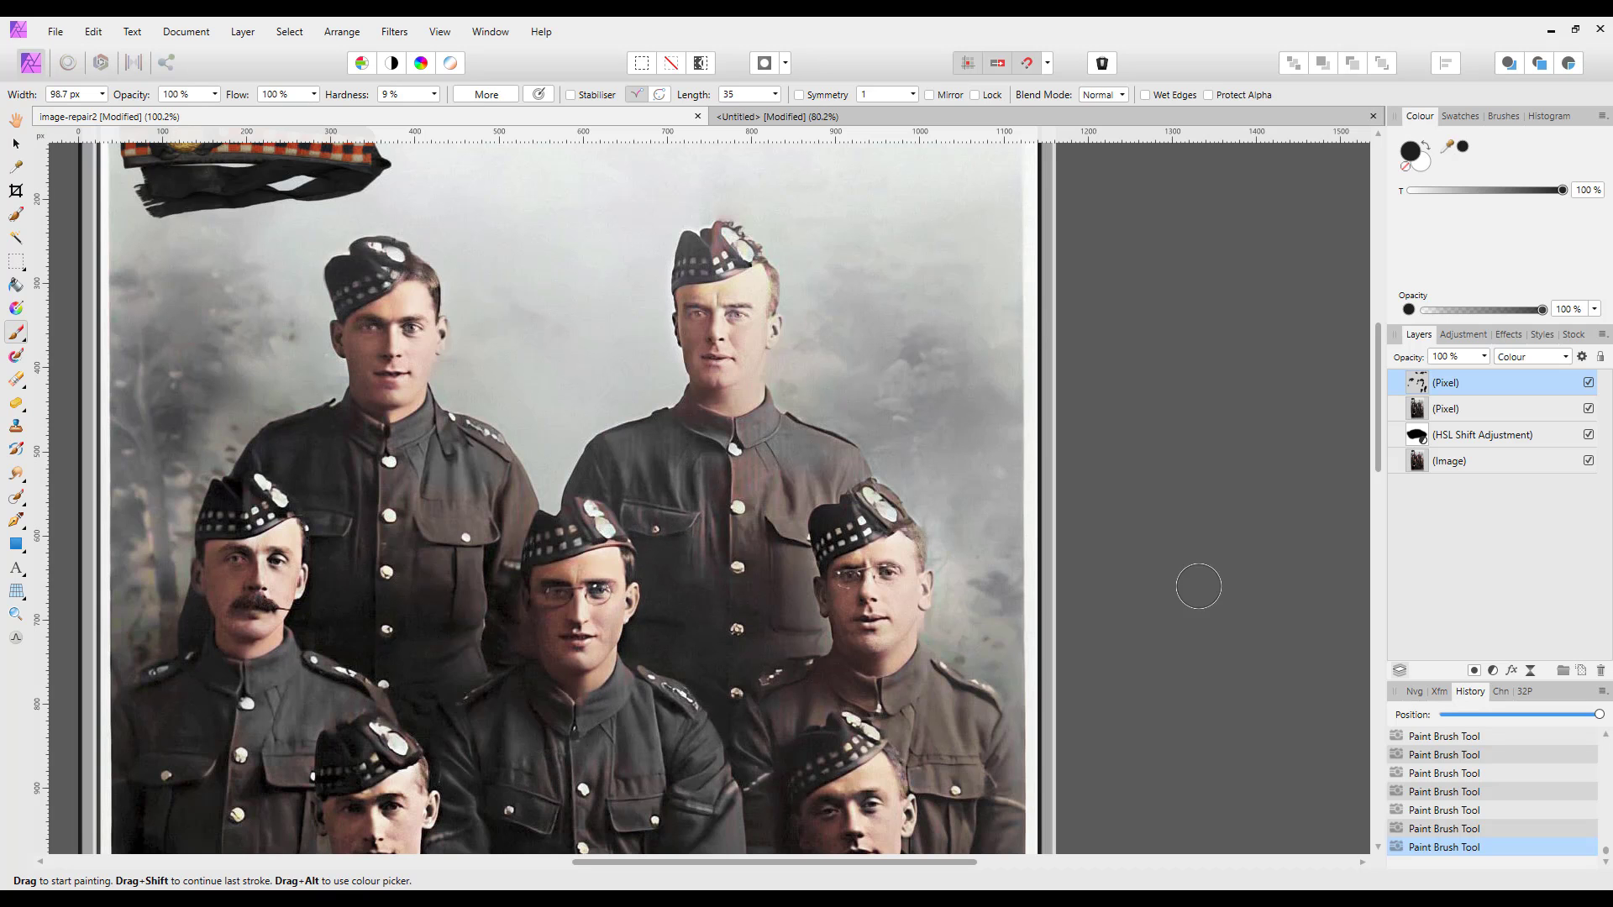
Compare the colour-corrected uniforms in the image-repair2 document with the same uniforms in the untitled photo.
mouse_move(1378, 382)
left_mouse_down()
mouse_move(1405, 577)
mouse_move(1401, 395)
left_mouse_up()
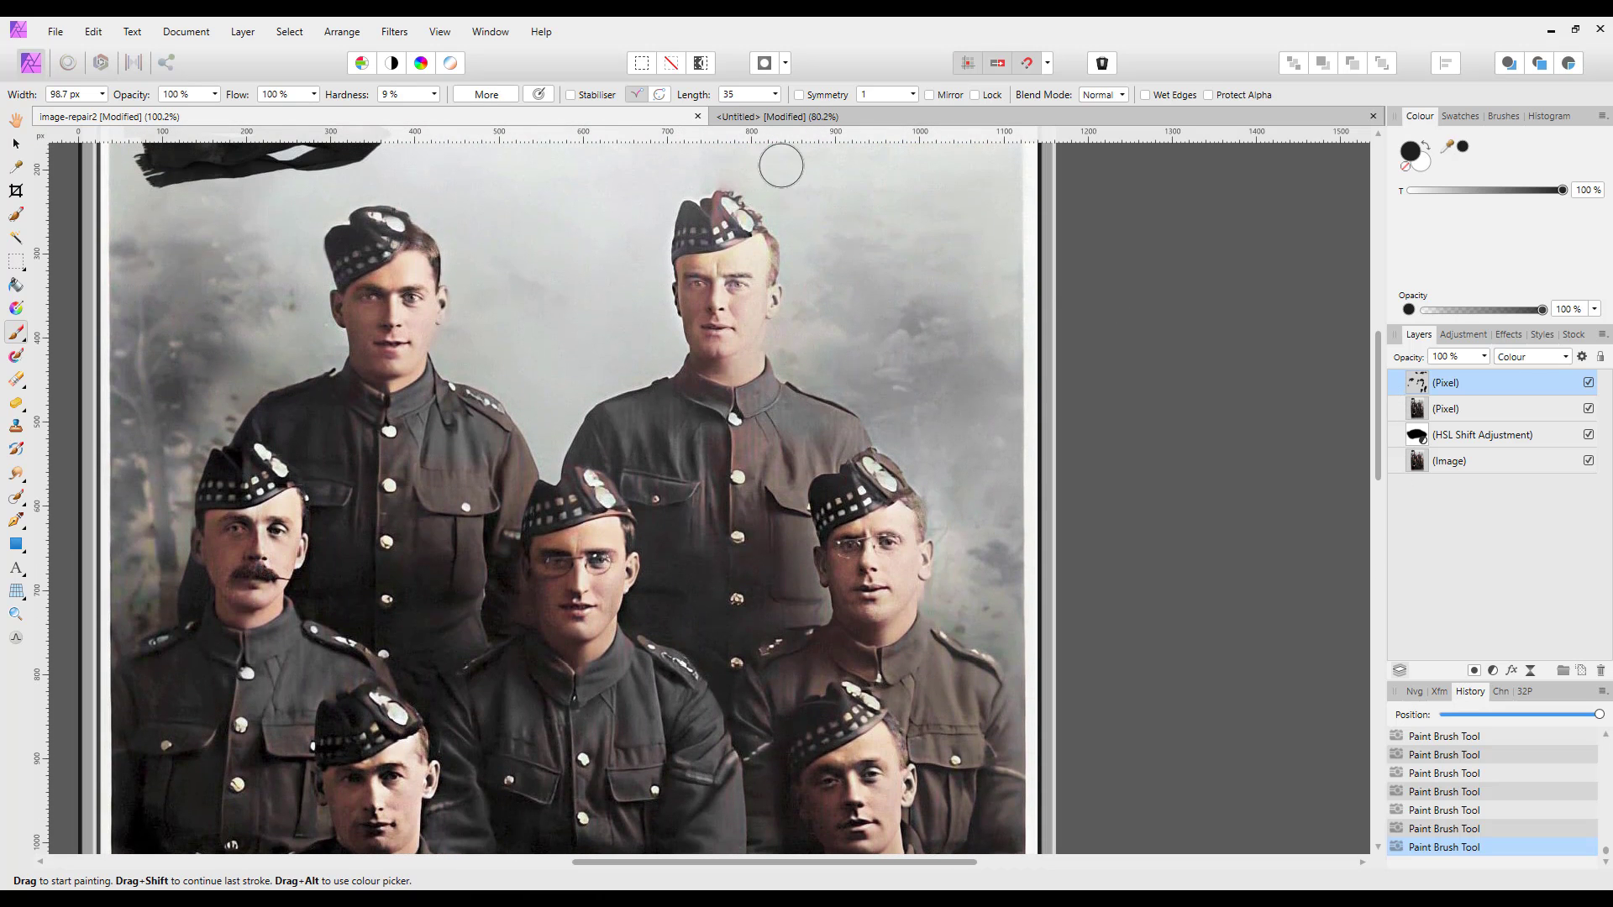
left_click(773, 116)
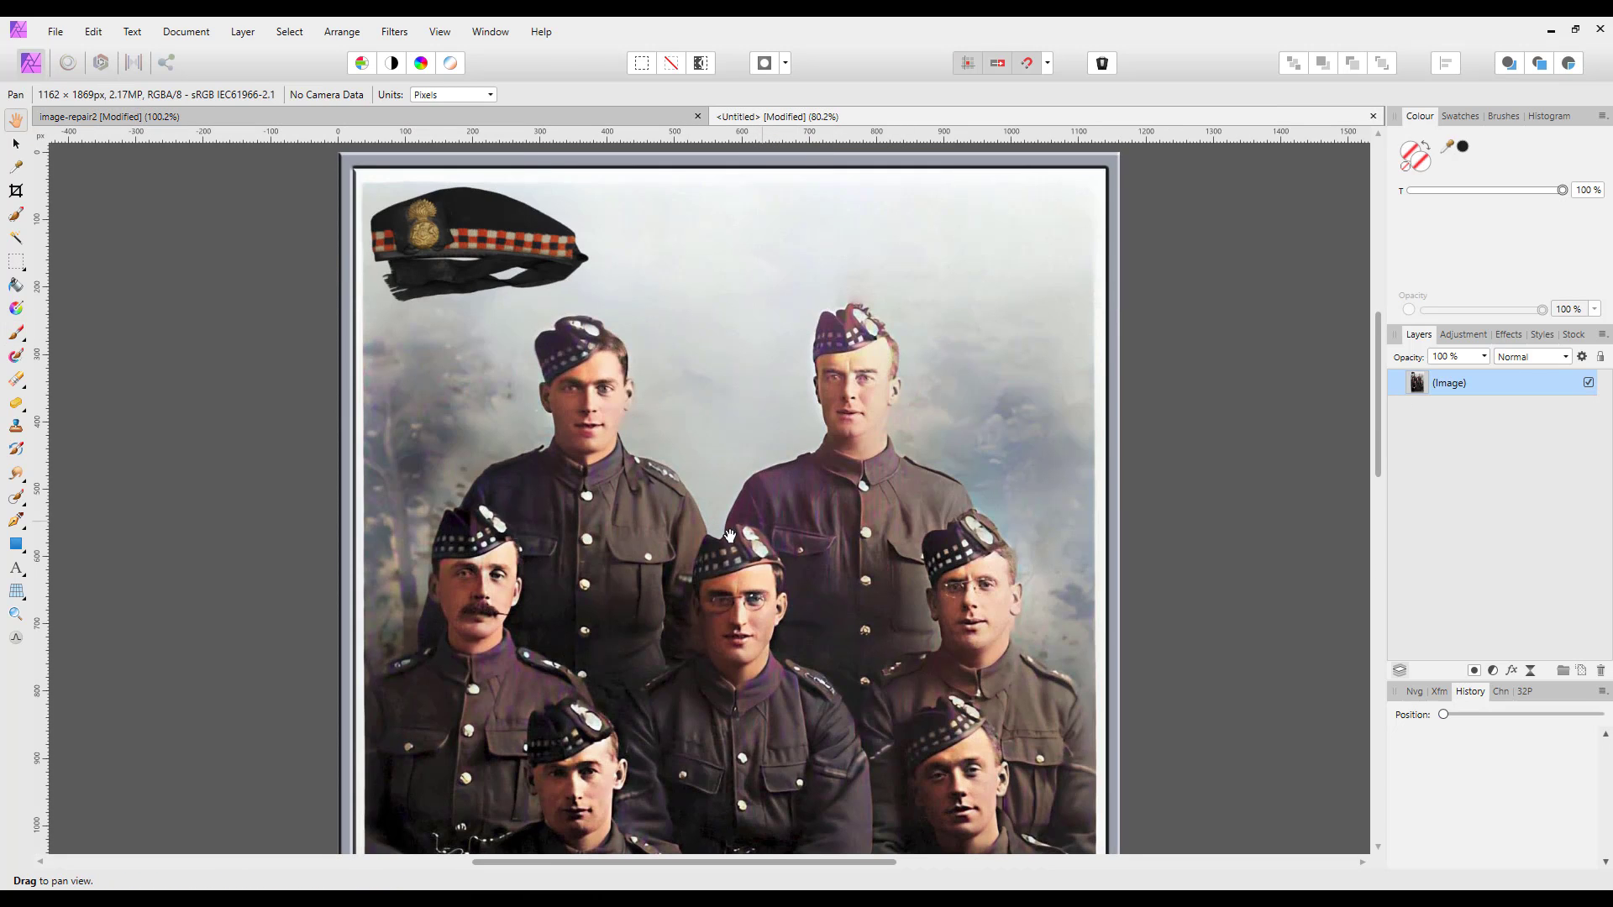
left_click_drag(1381, 348, 1379, 362)
scroll(1213, 502, "down", 1)
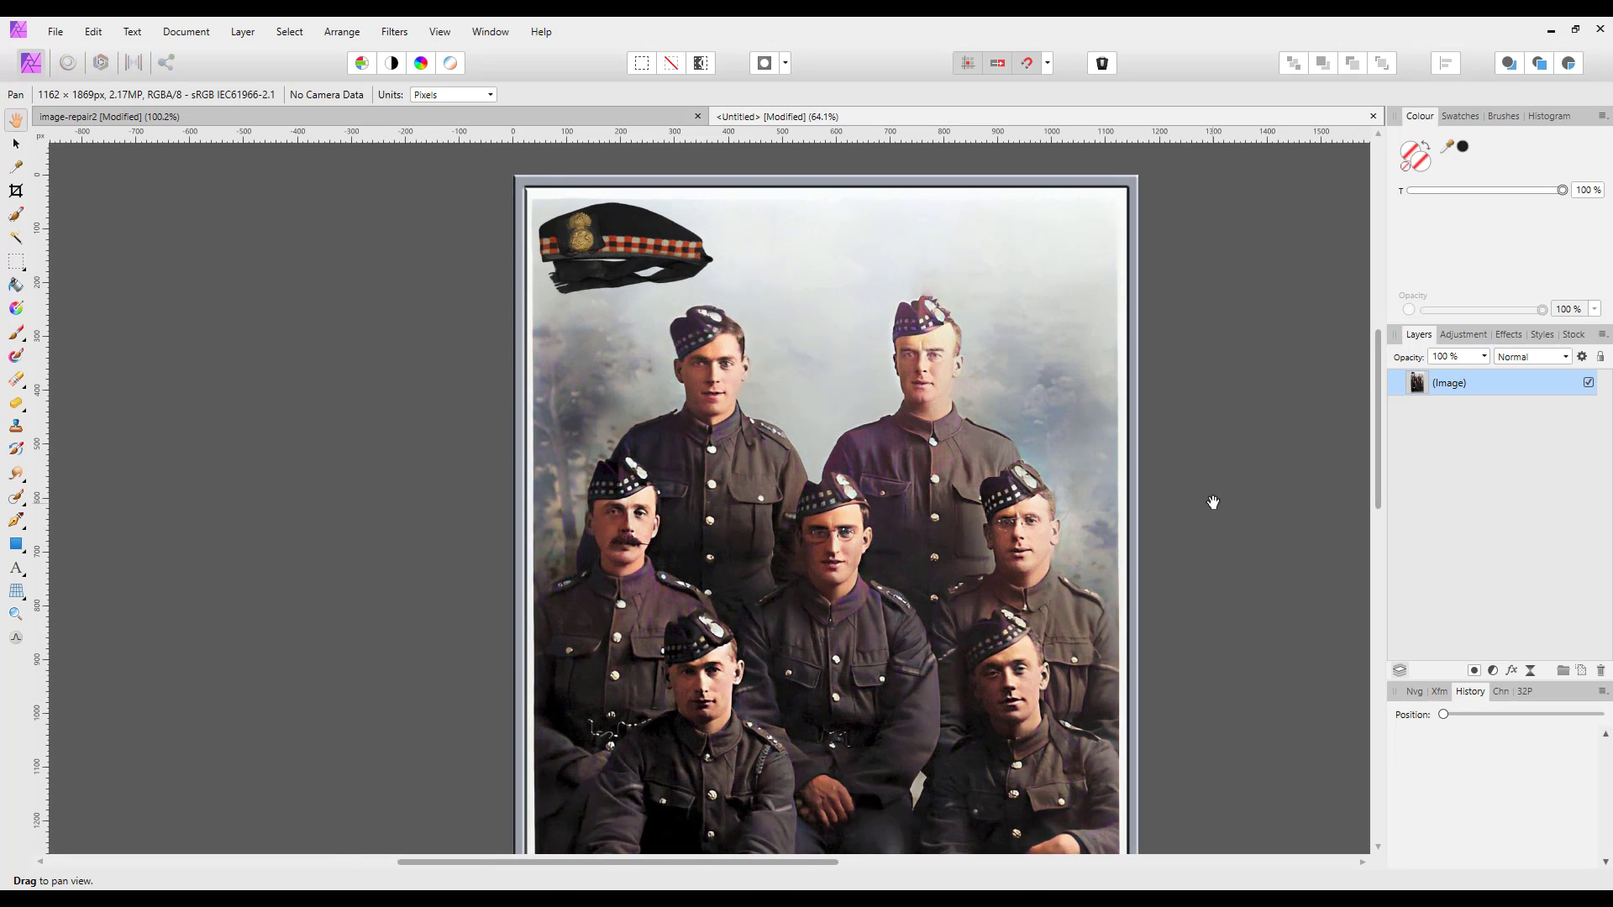
left_click_drag(813, 862, 878, 866)
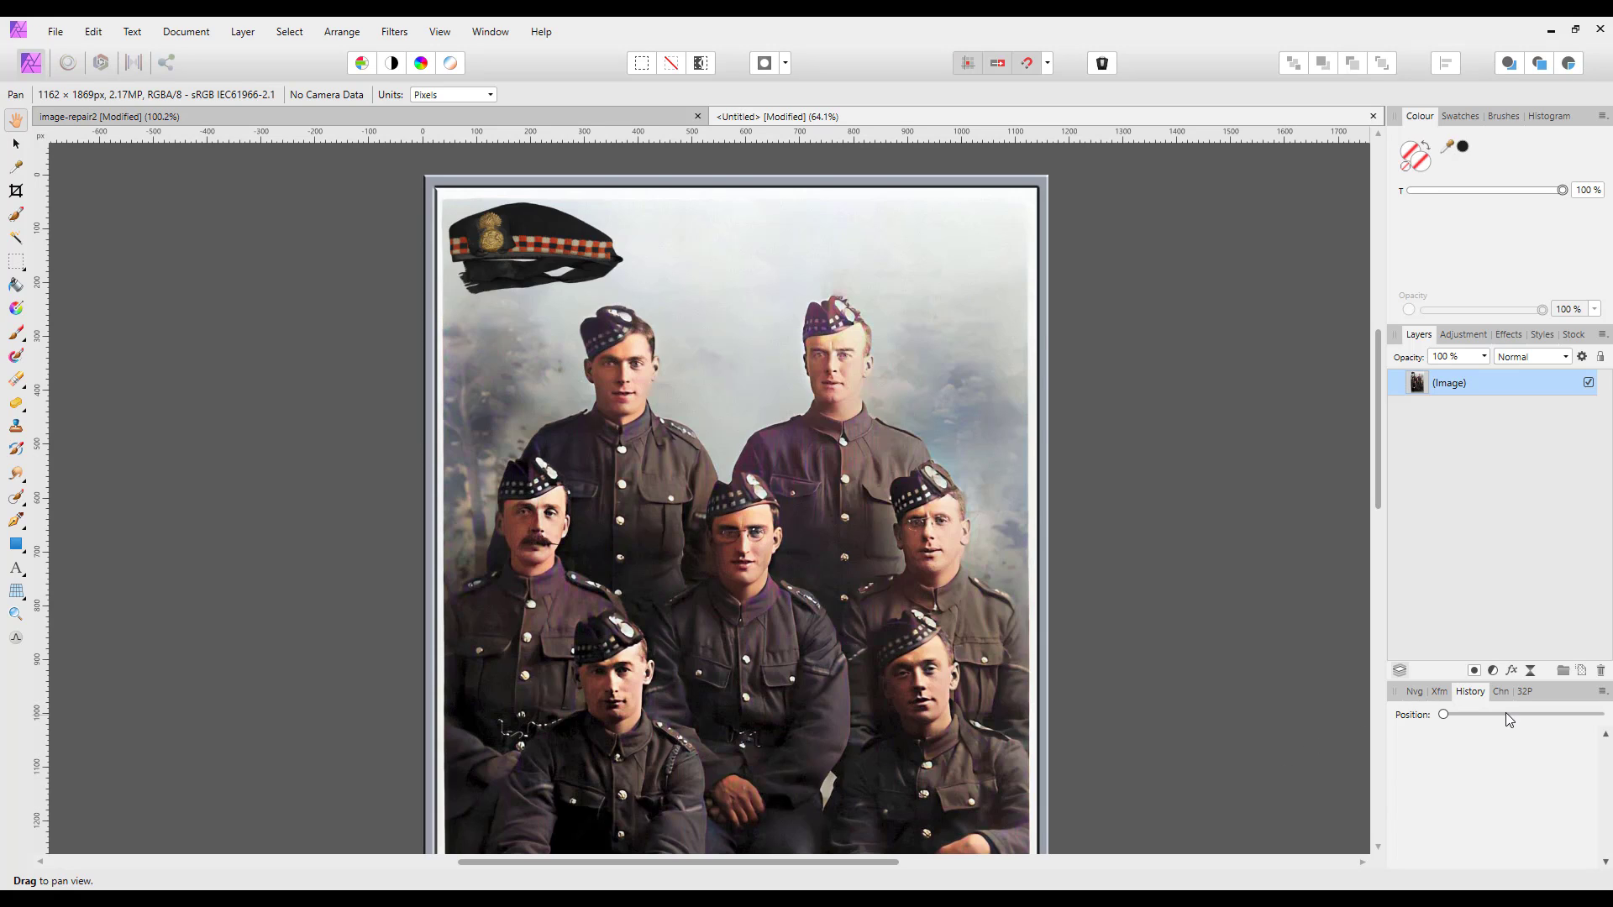
Add an HSL adjustment above the image and place its settings clear of the soldiers' uniforms.
left_click(1493, 671)
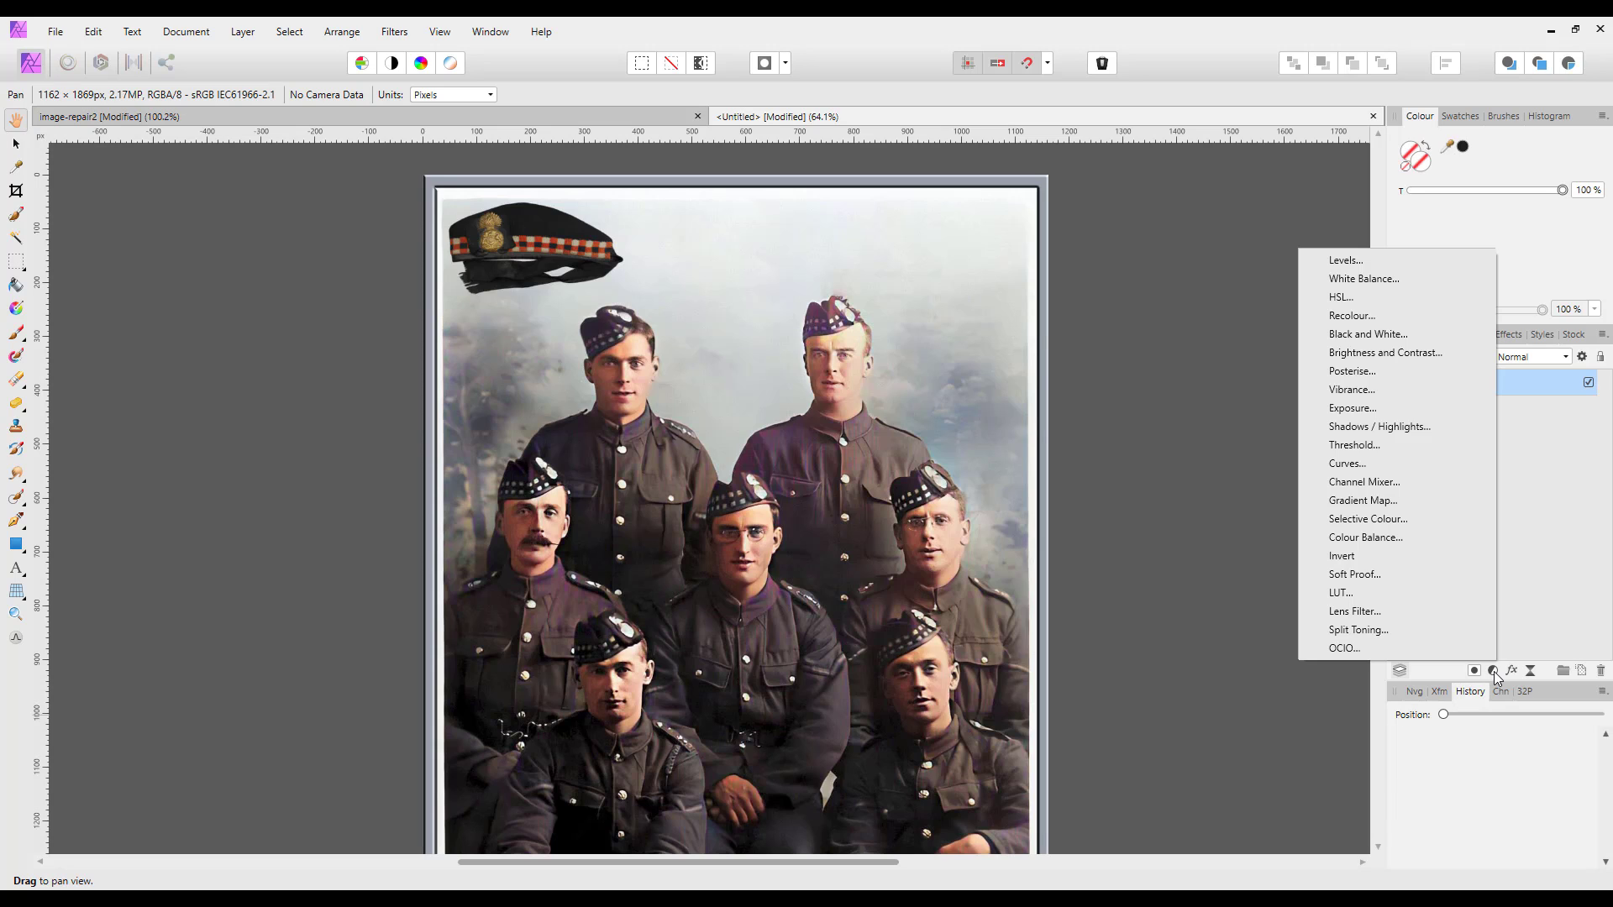
left_click(1343, 299)
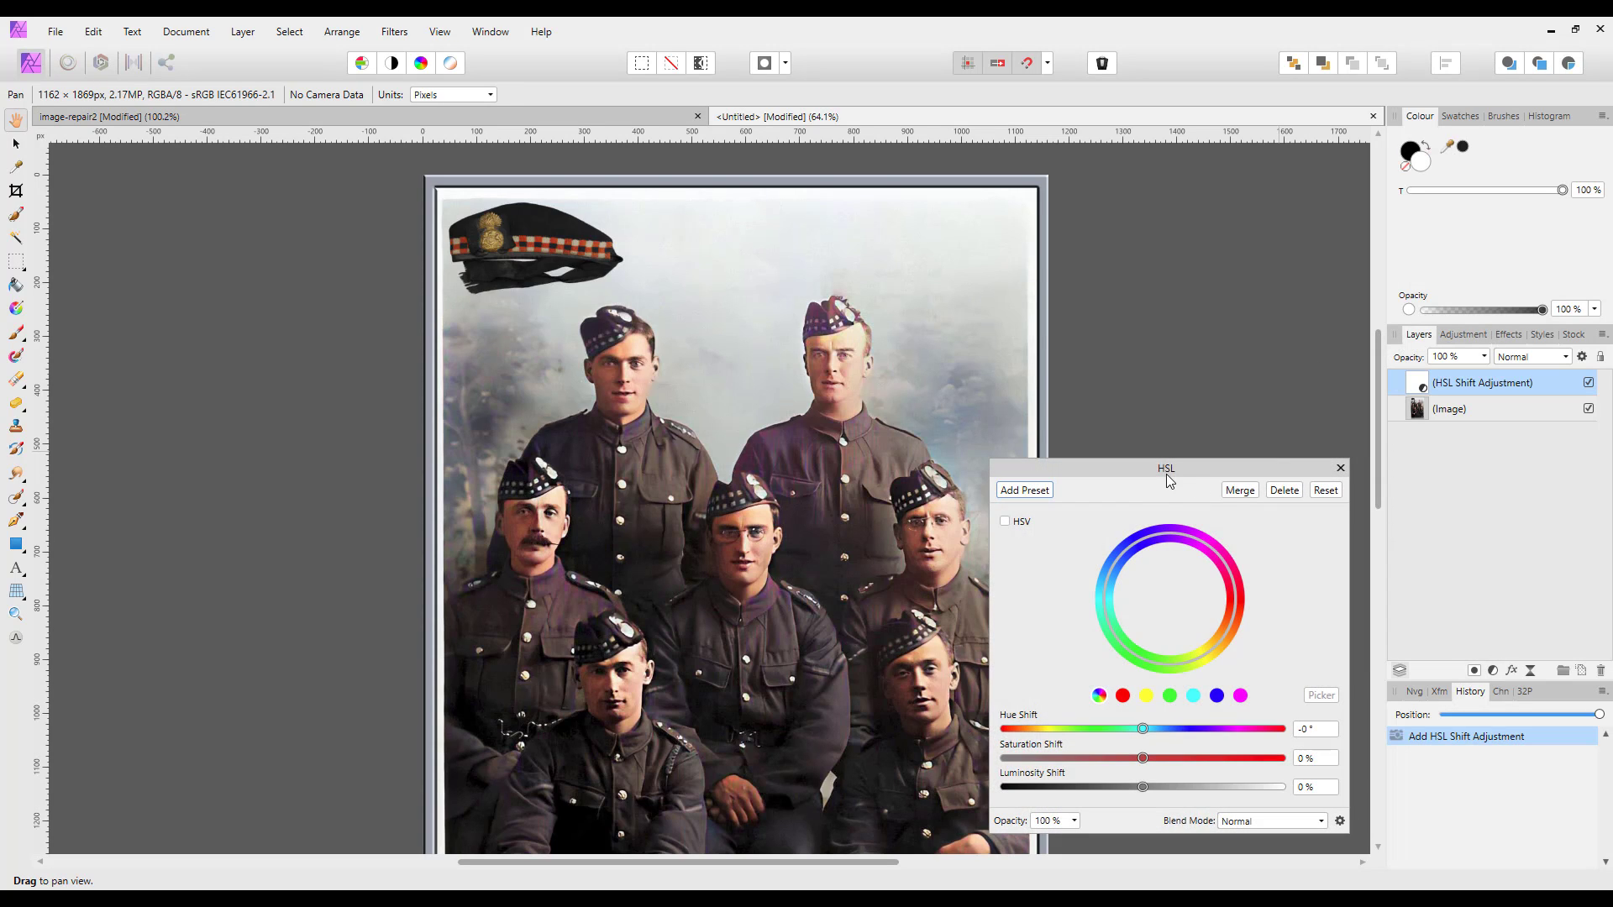
left_click_drag(1138, 471, 1148, 333)
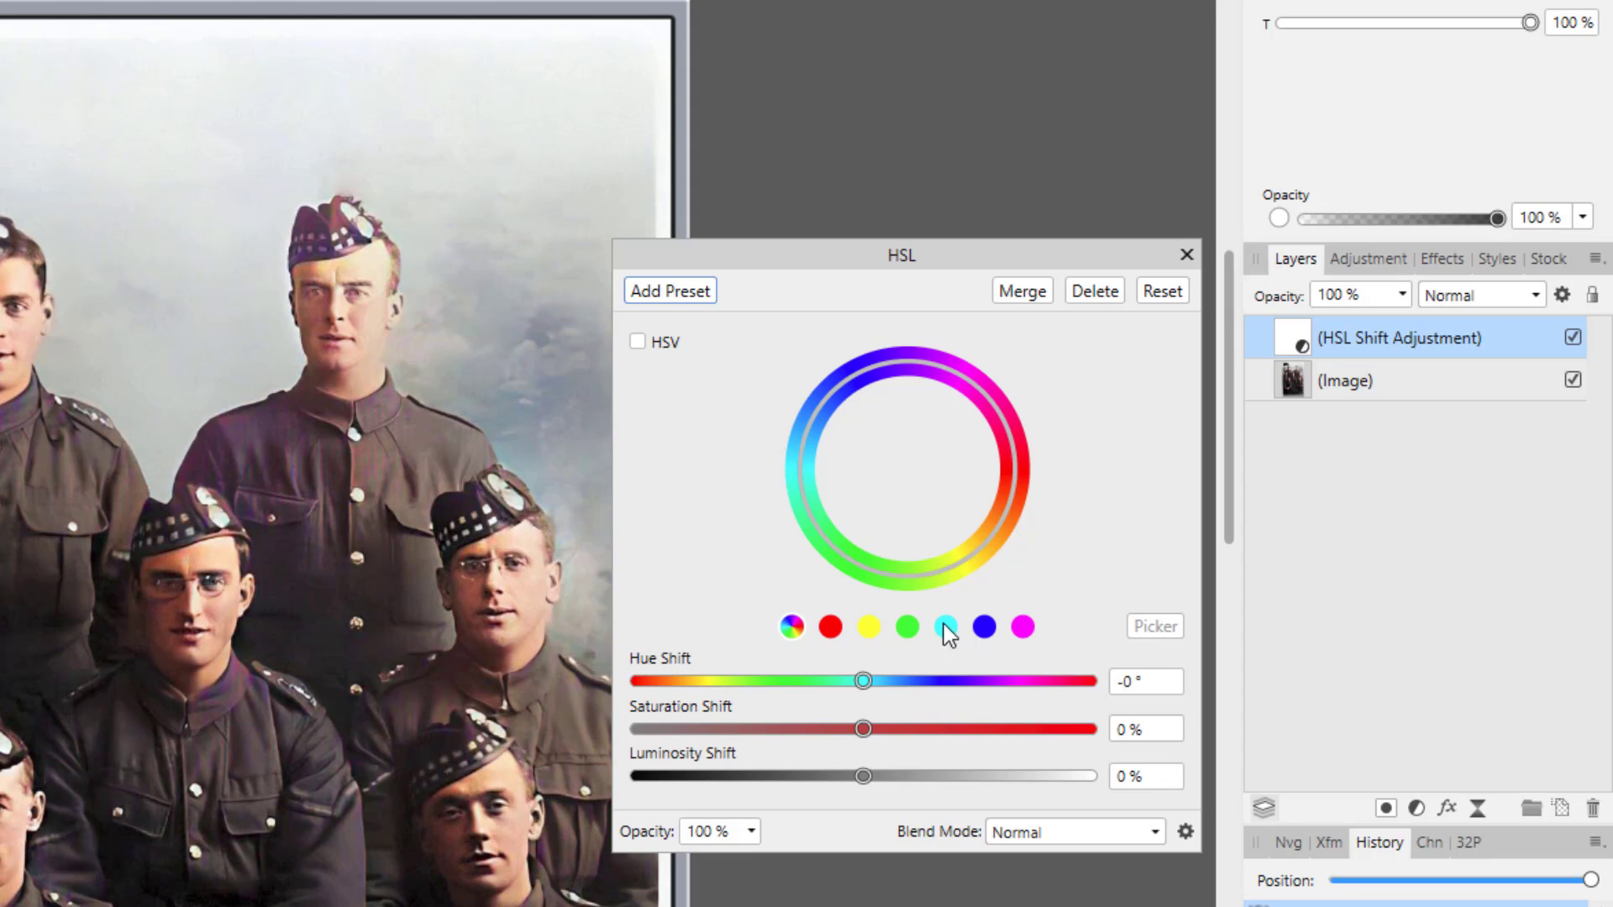
Retarget the red range to the purple cast sampled from the moustached soldier's jacket and set its saturation shift to -89%.
left_click(832, 637)
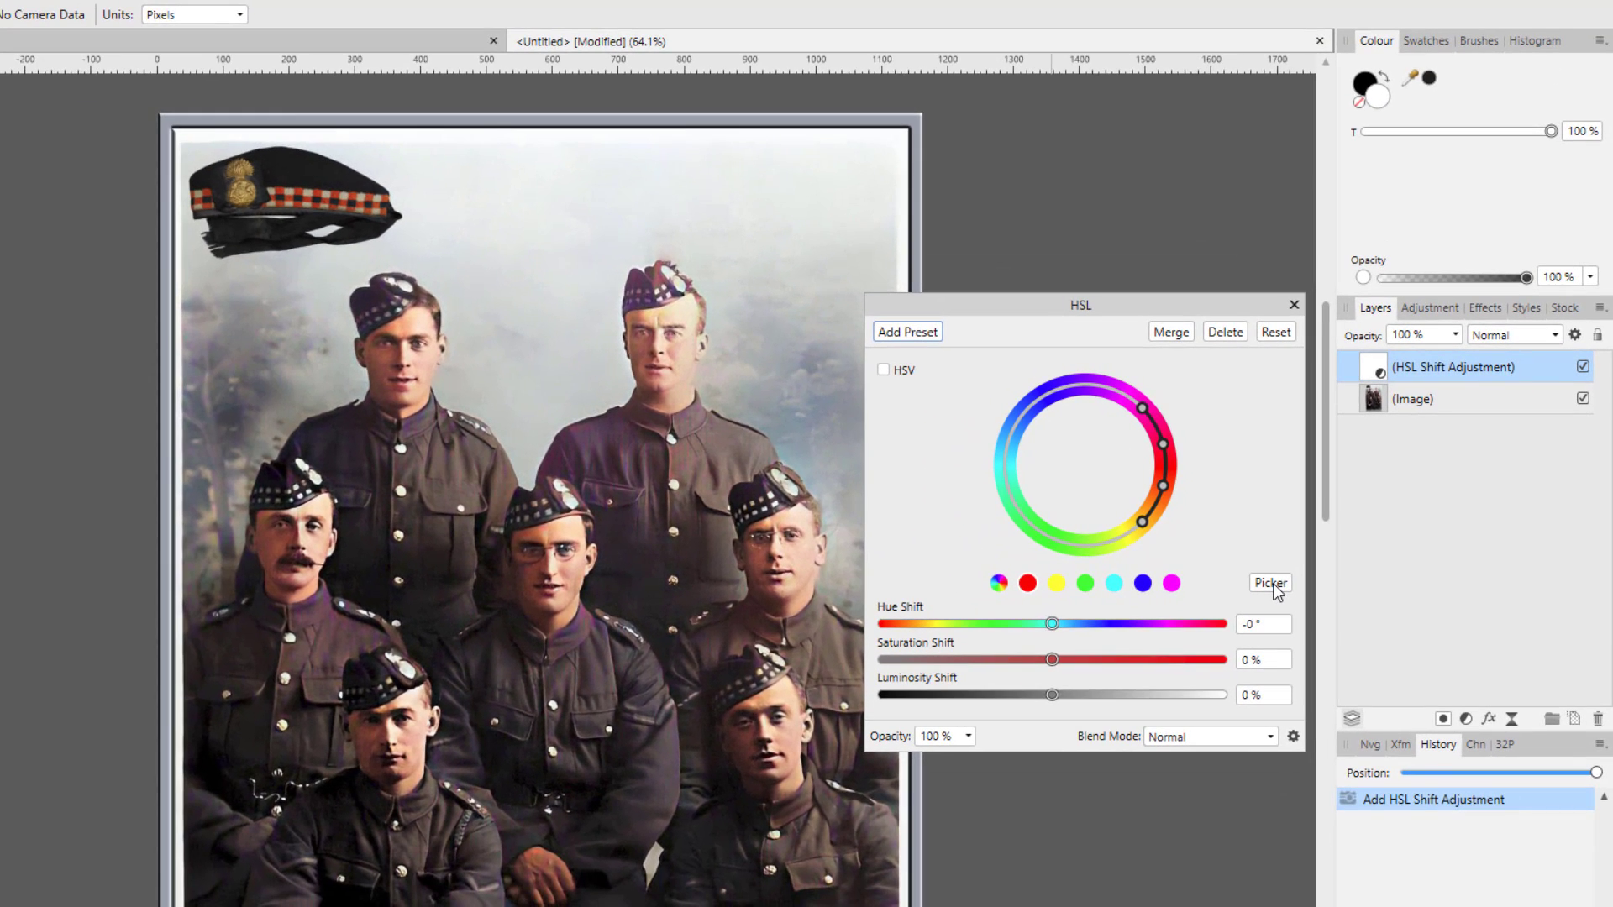
left_click(1273, 585)
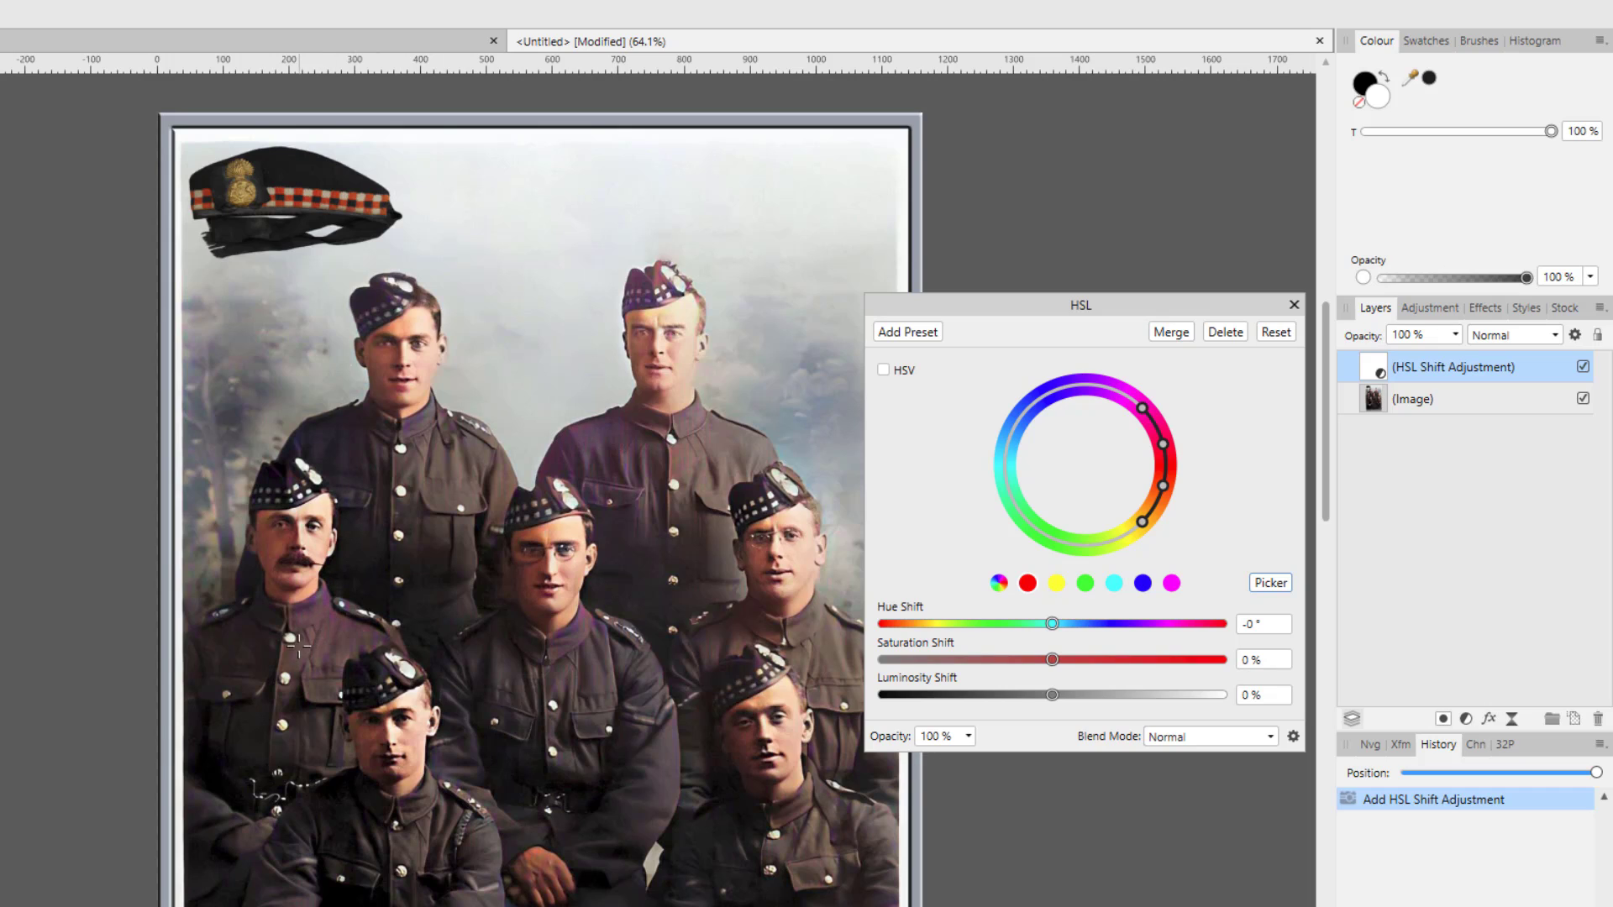
left_click(312, 601)
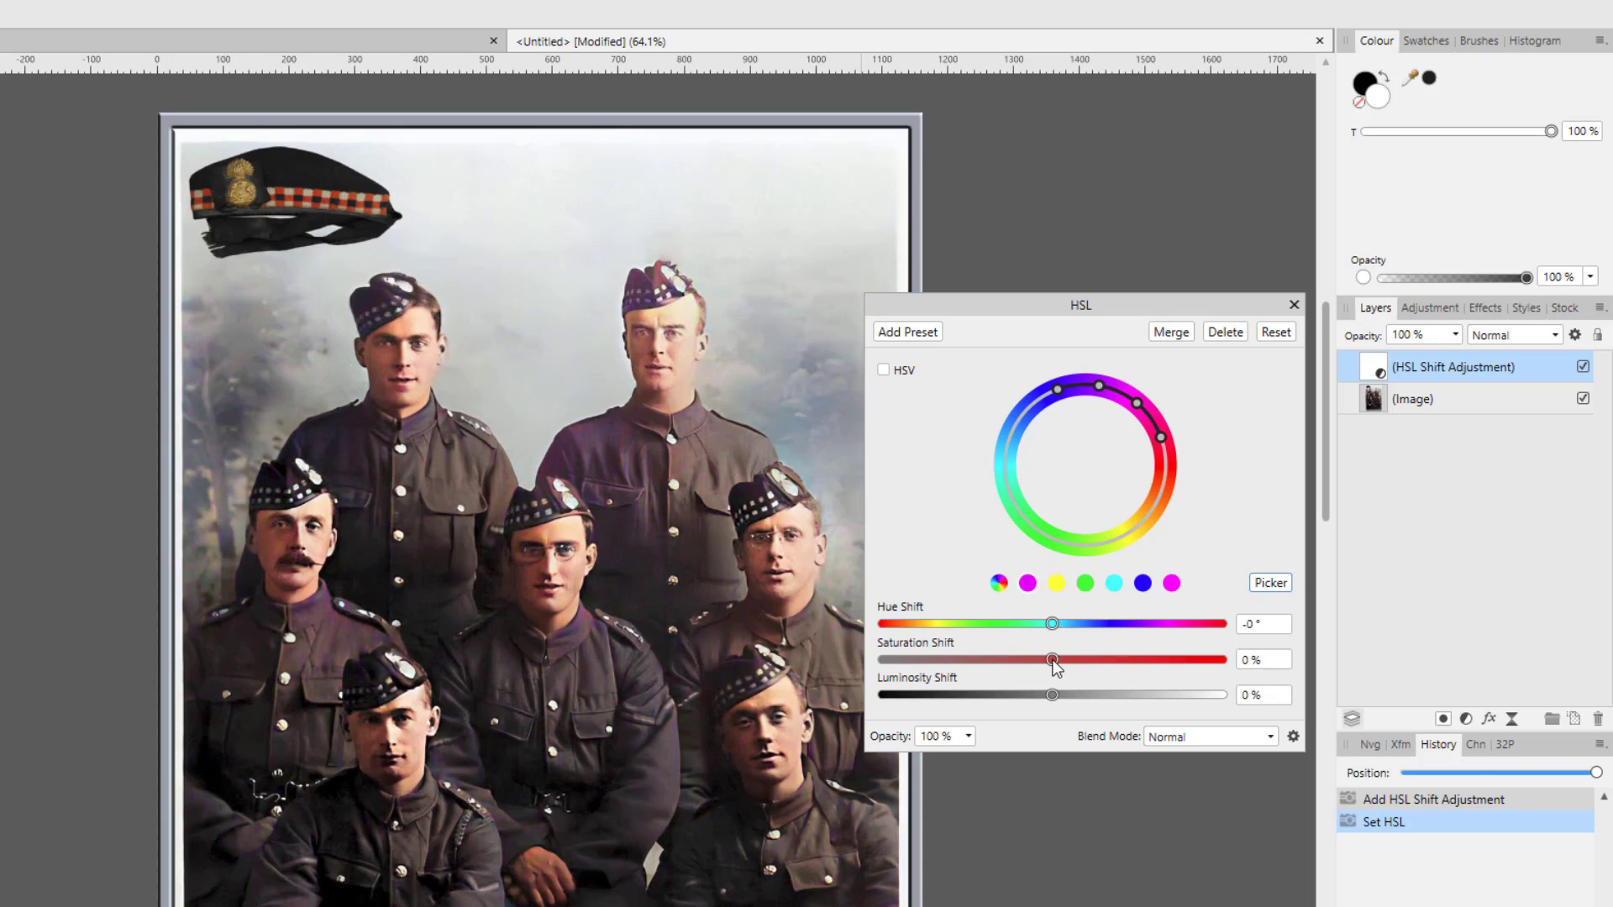
left_click_drag(1057, 667, 905, 677)
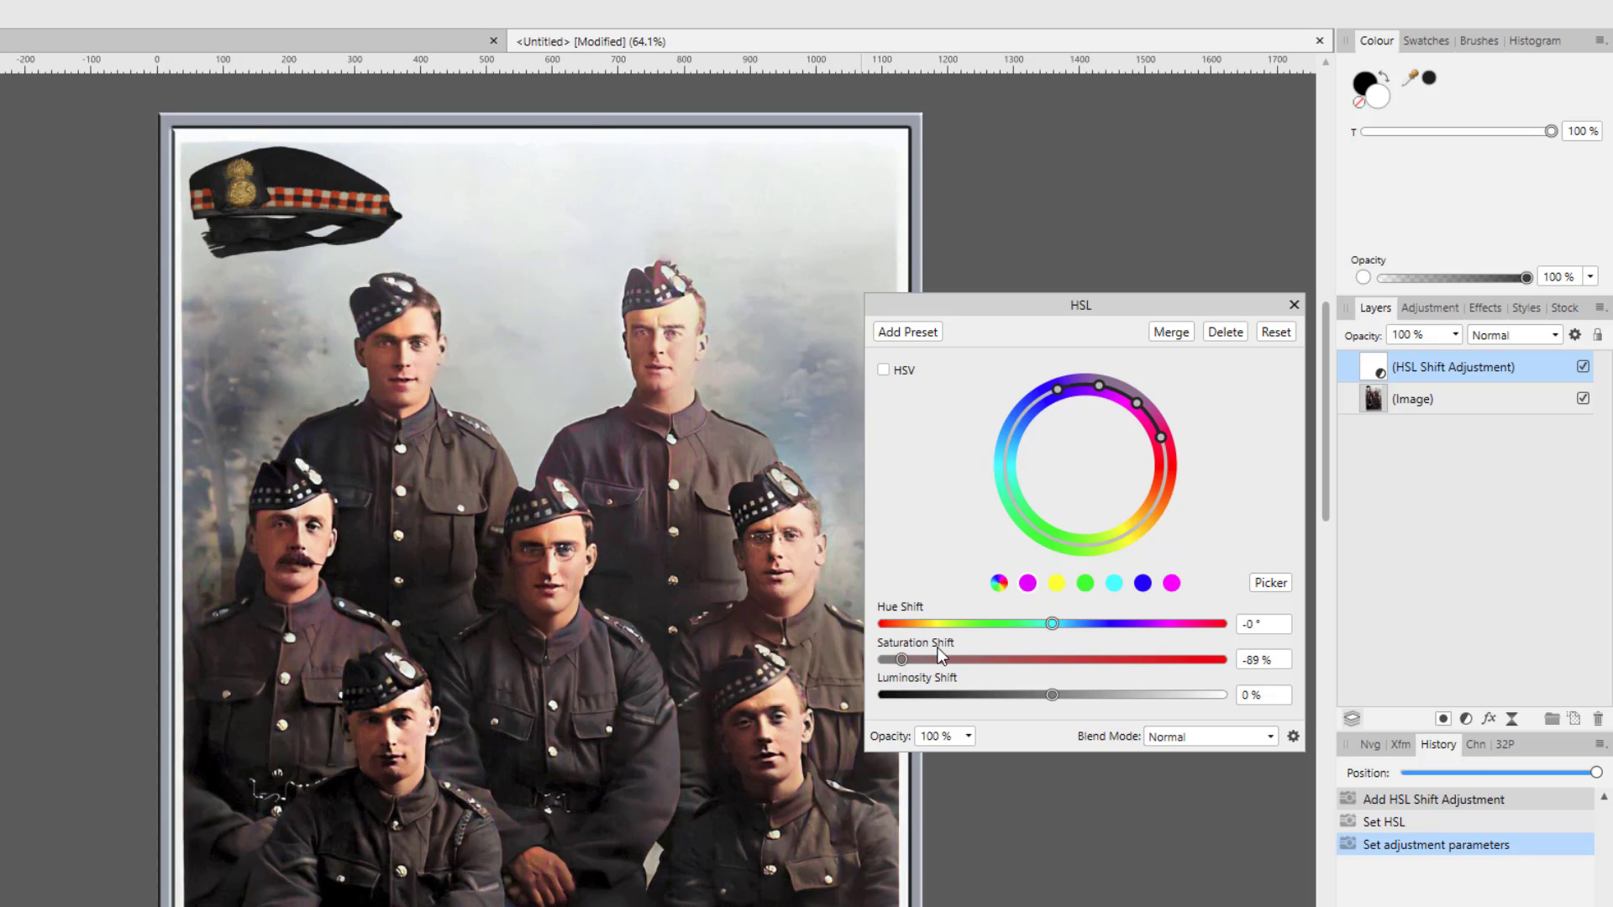
Retarget the yellow range to the blue sampled from the middle soldier's trousers and set its saturation shift to -84%.
left_click(1057, 589)
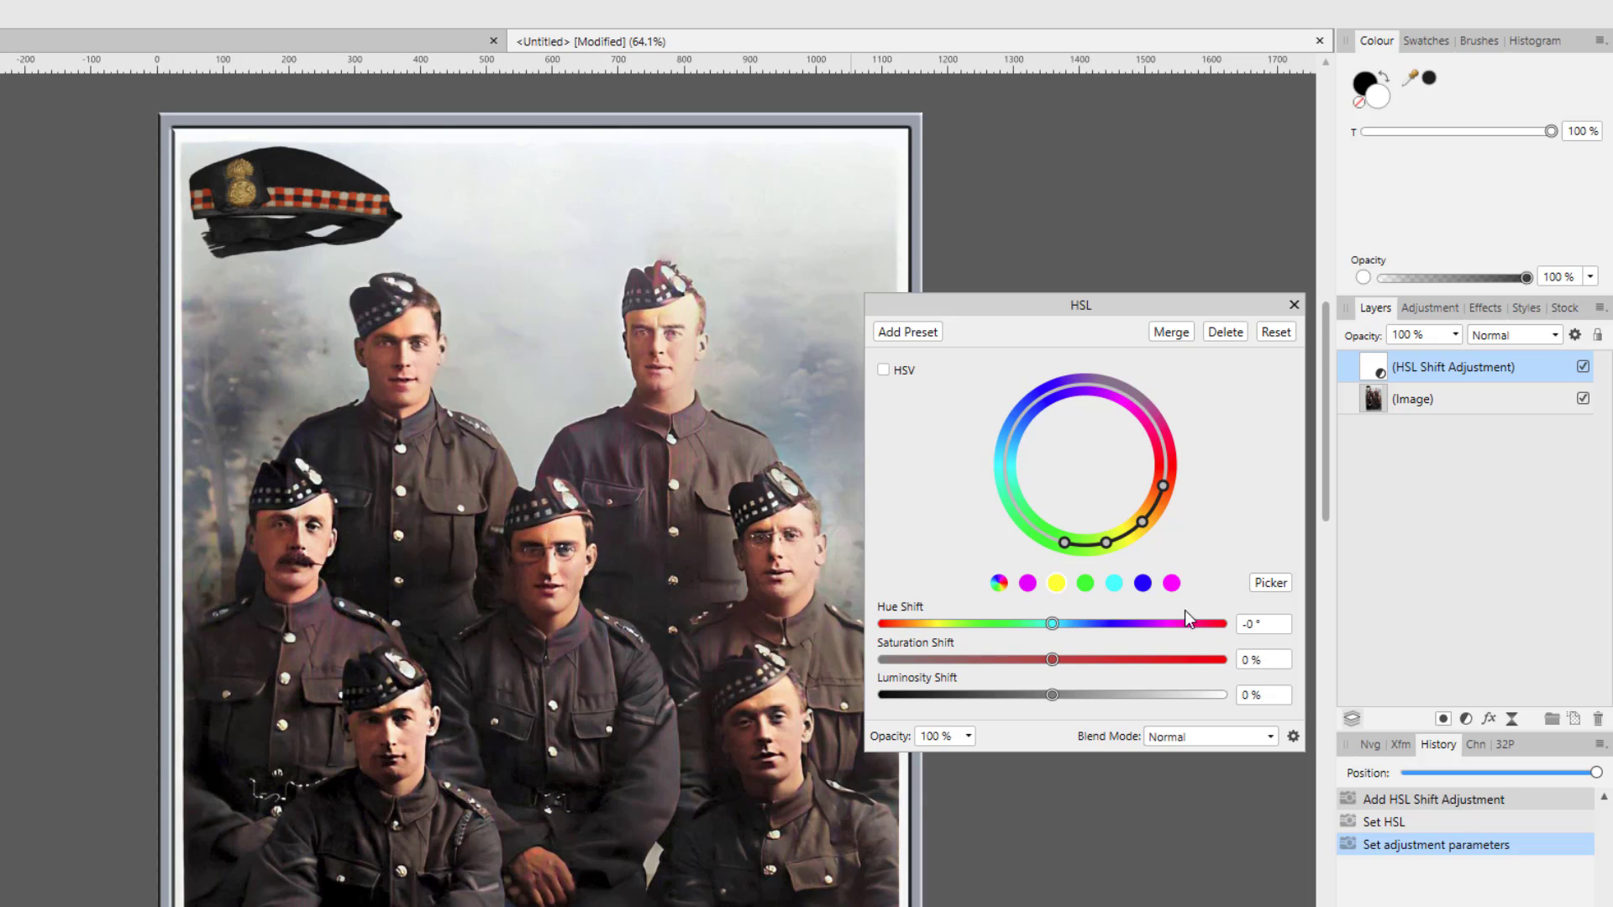
left_click(1272, 584)
scroll(537, 829, "up", 4)
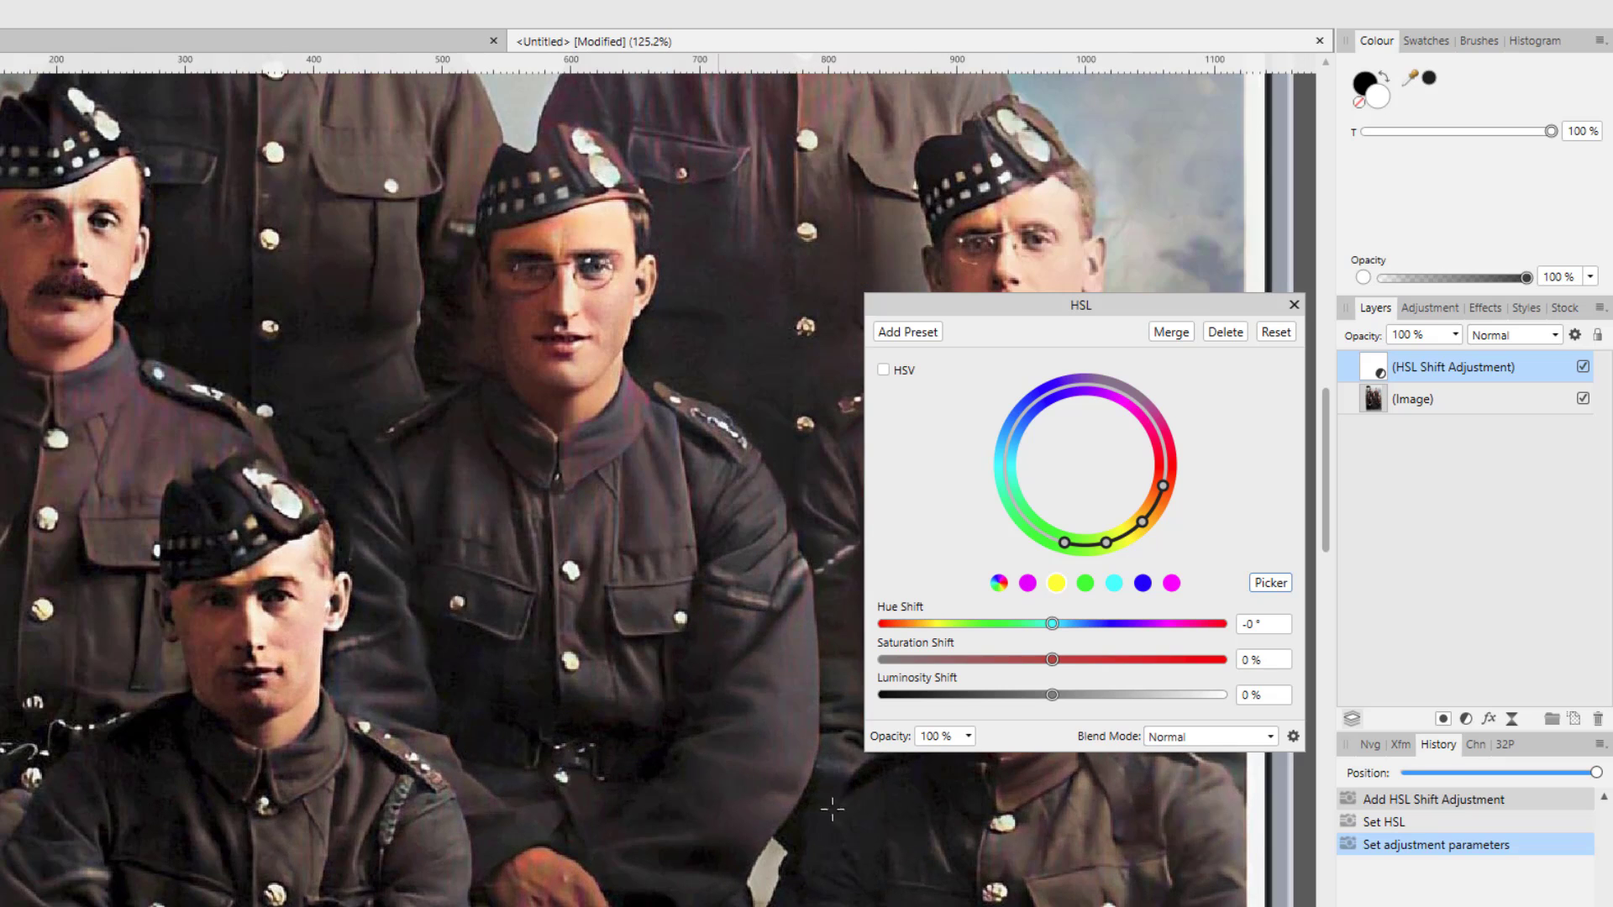
left_click_drag(1328, 449, 1334, 591)
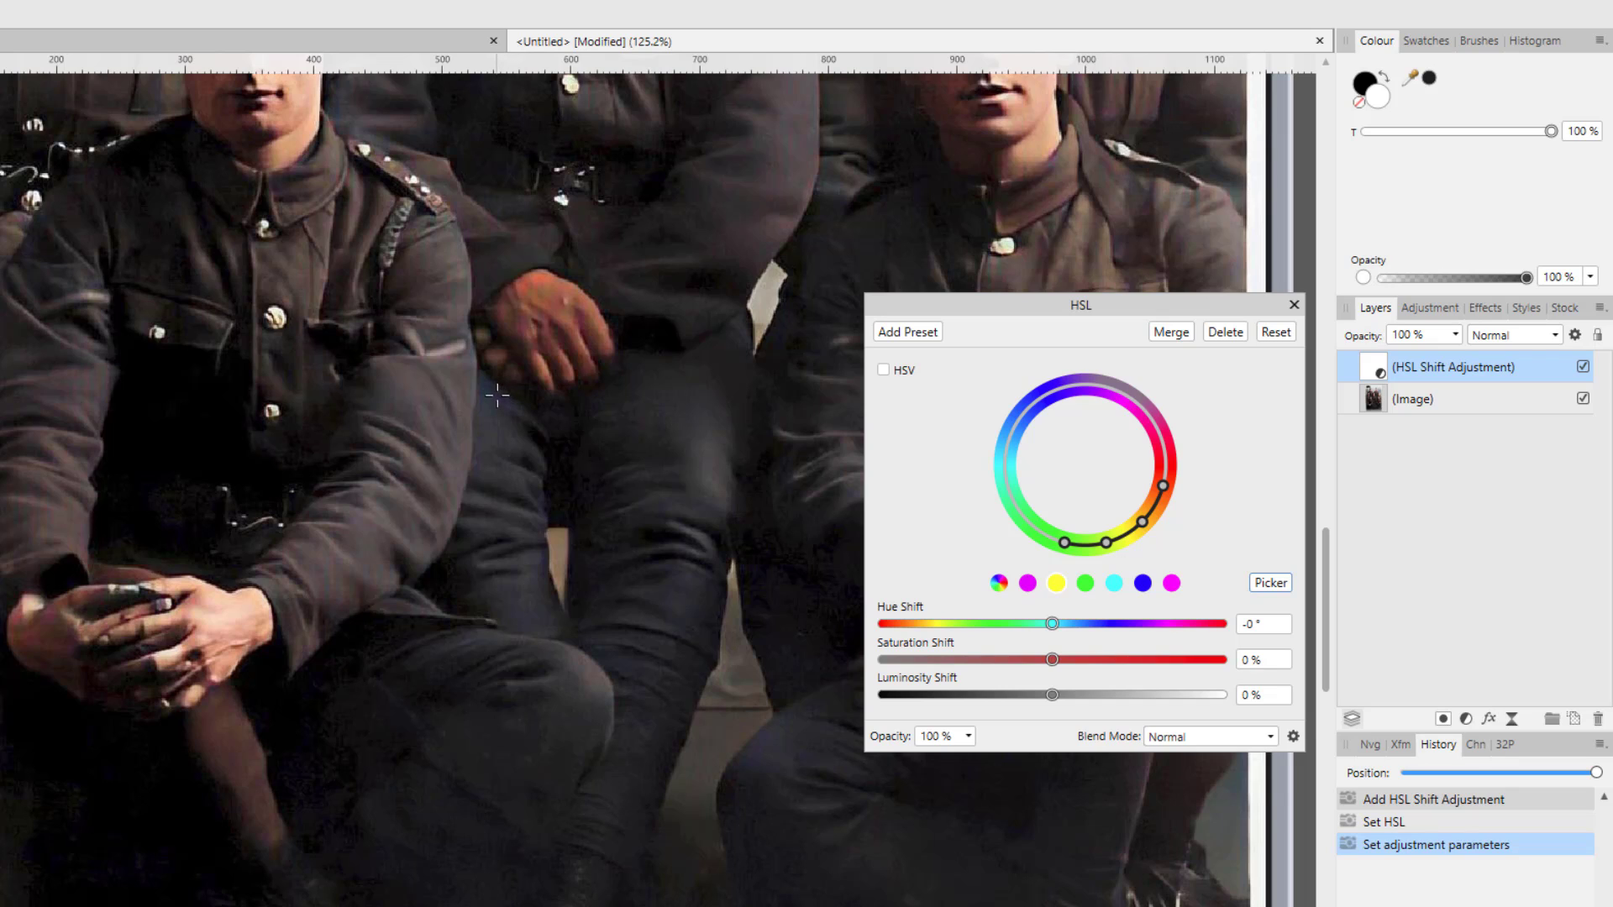
left_click(515, 418)
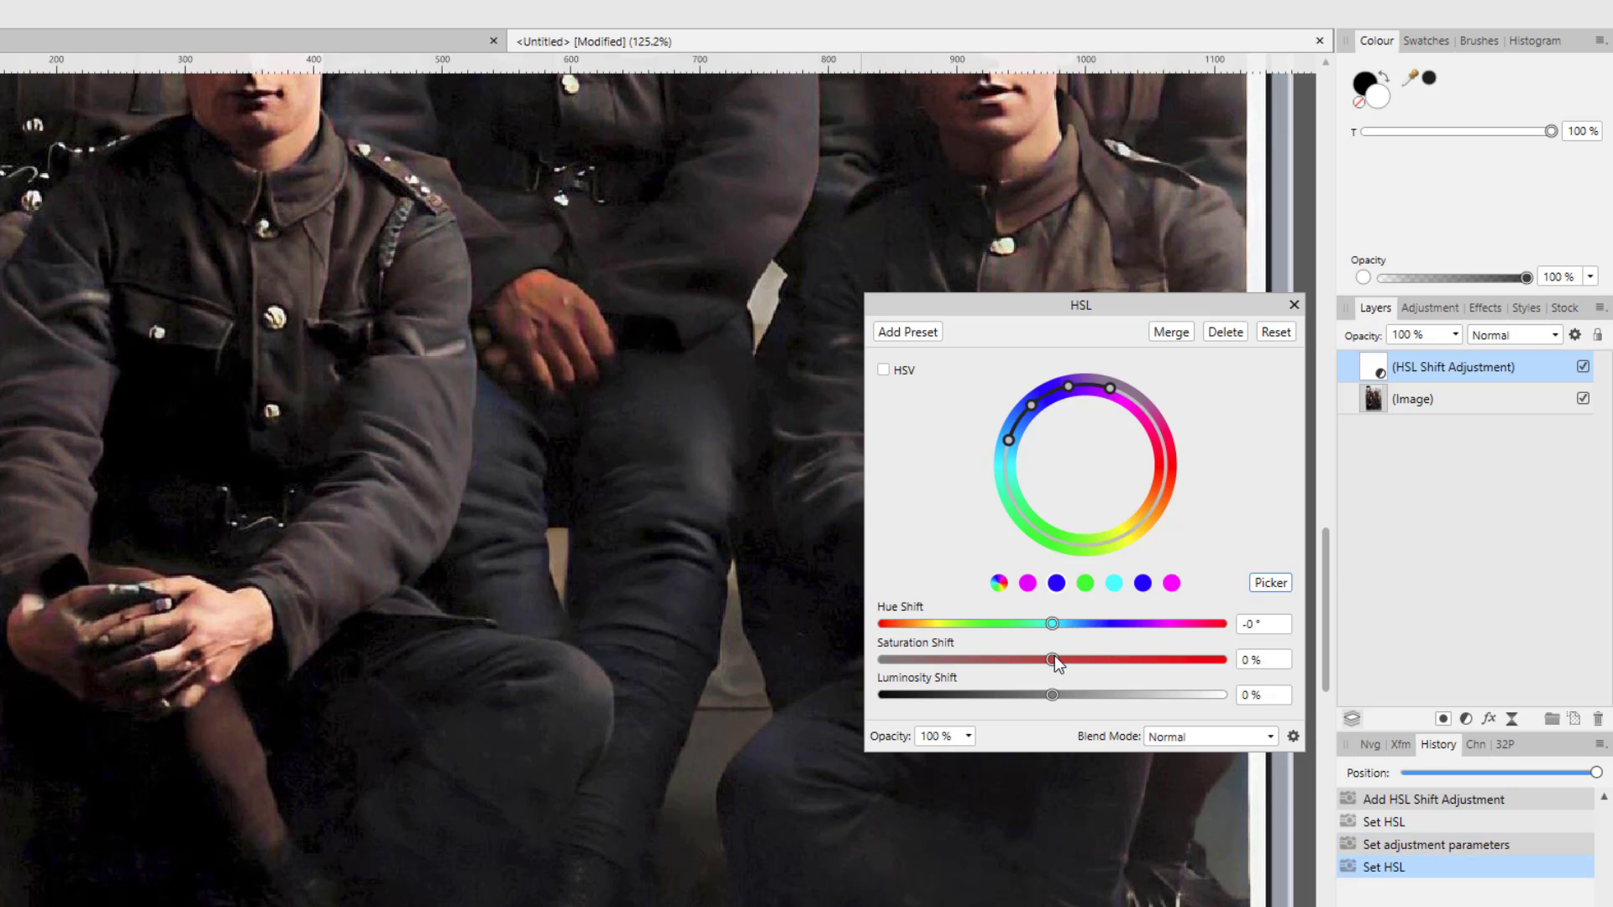
left_click_drag(1052, 661, 917, 675)
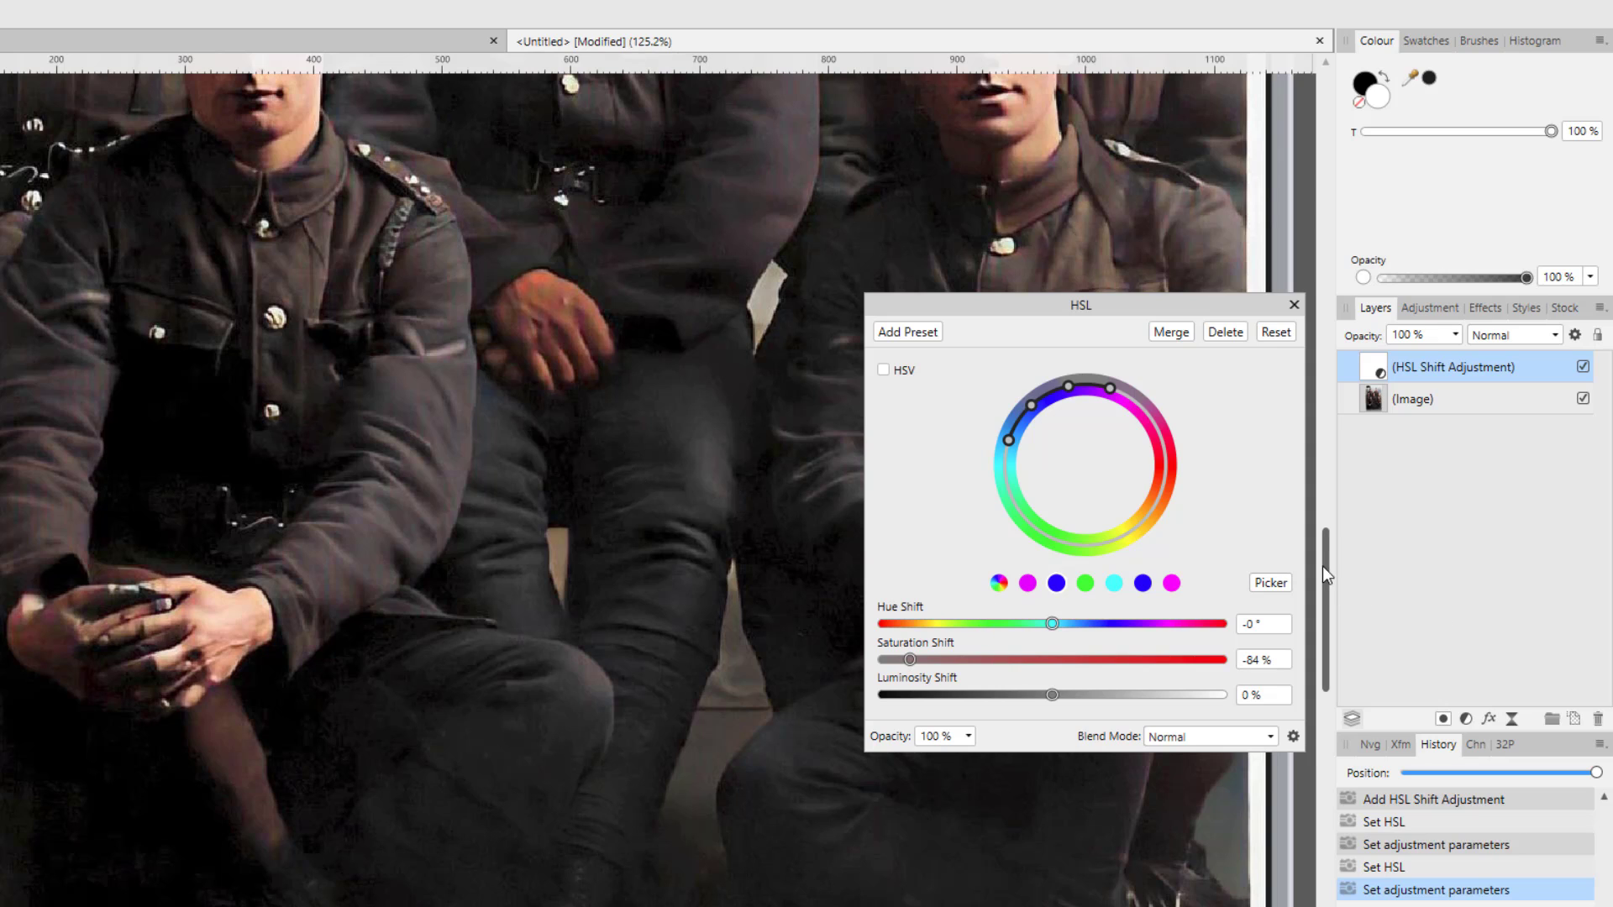
Retarget the green range to the reddish-magenta tint sampled at the moustached soldier's shoulder and set its saturation shift to -51%.
left_click_drag(1327, 568, 1348, 389)
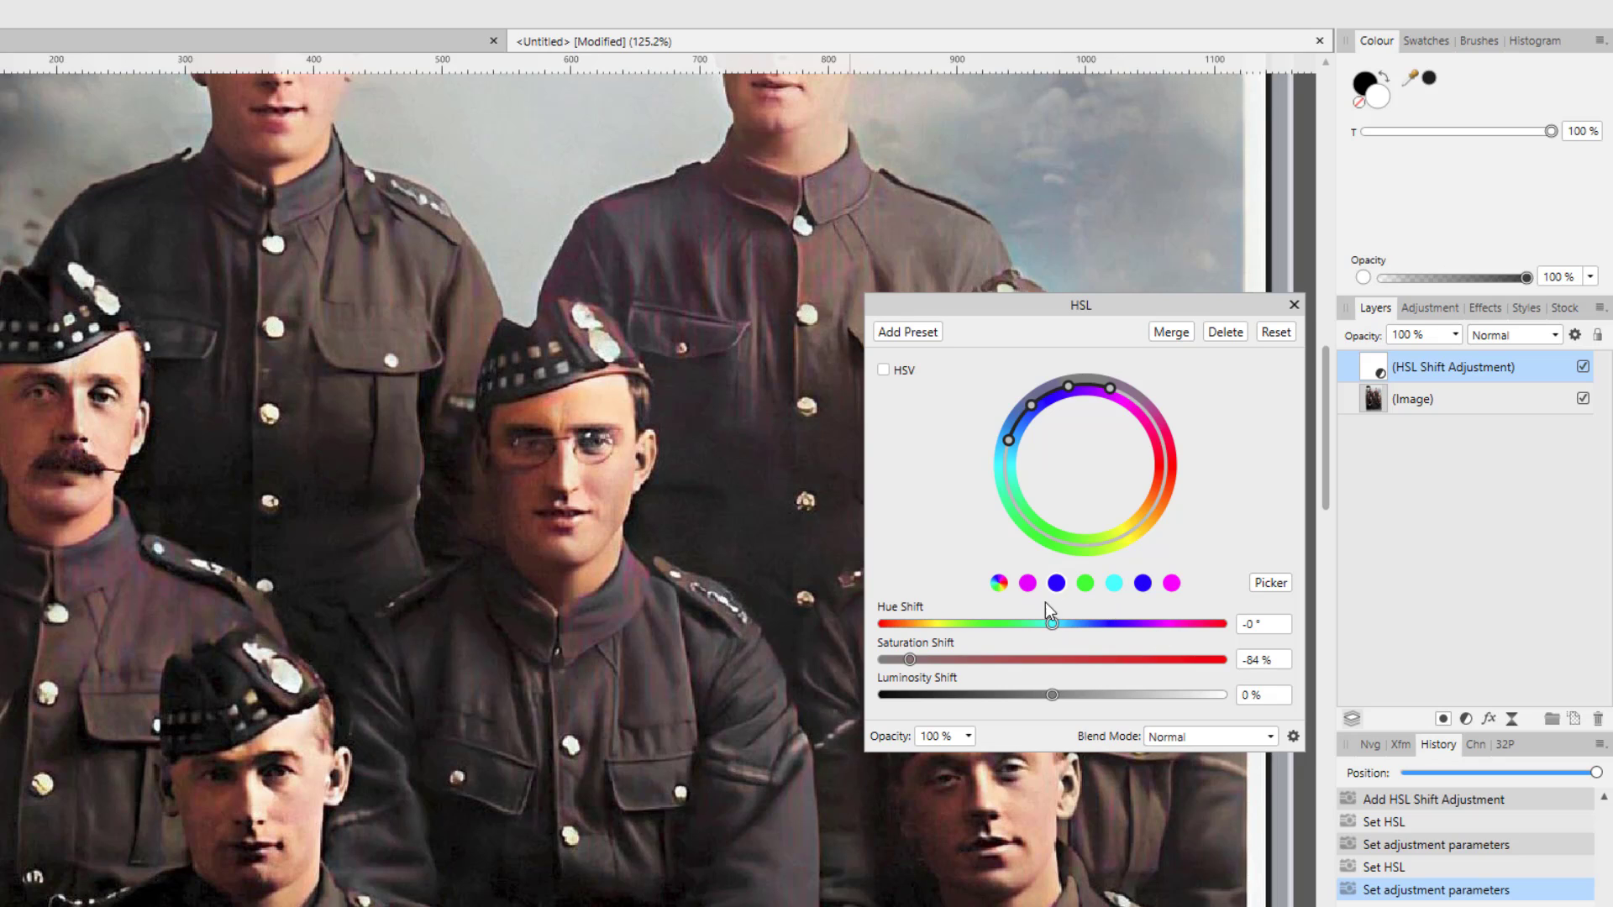
left_click(1085, 585)
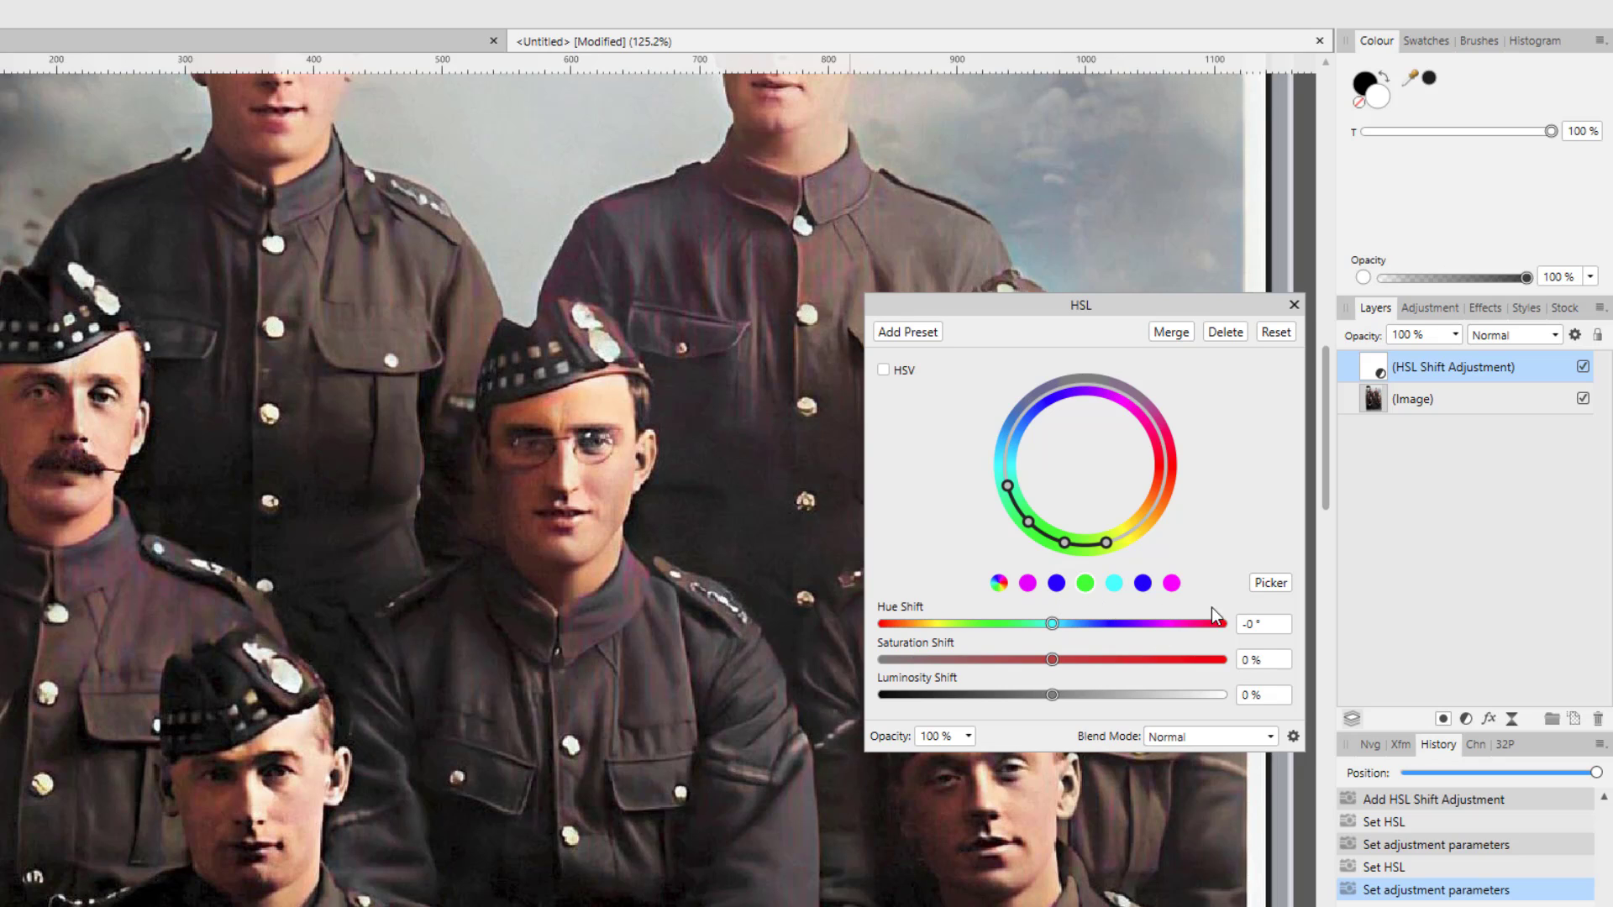
left_click(1270, 584)
left_click(140, 574)
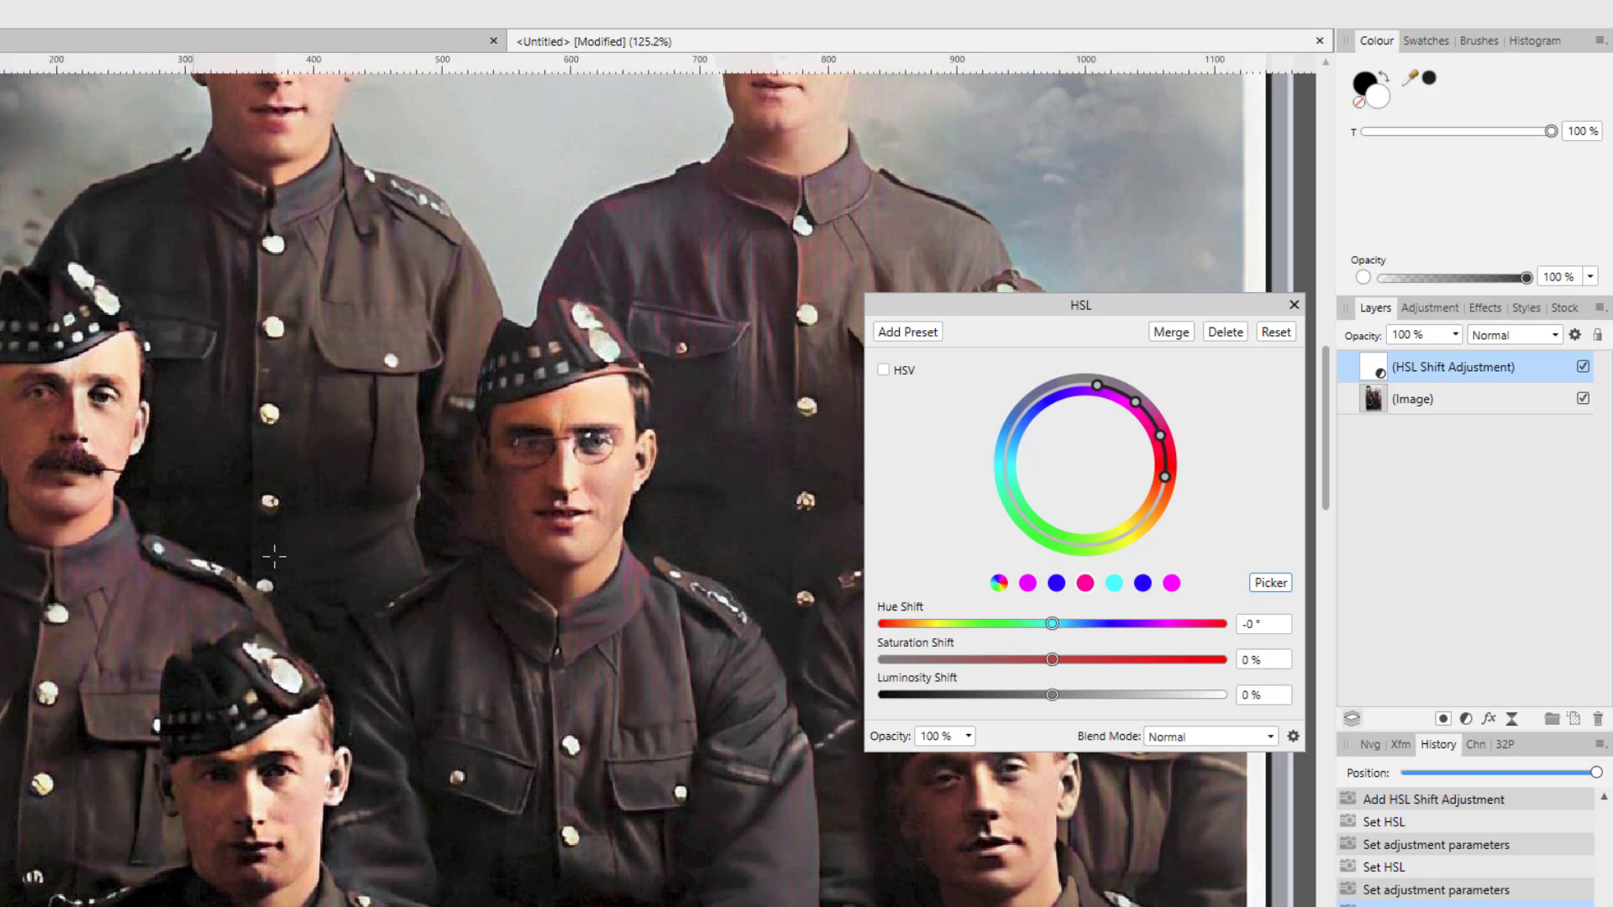
left_click_drag(1052, 662, 970, 665)
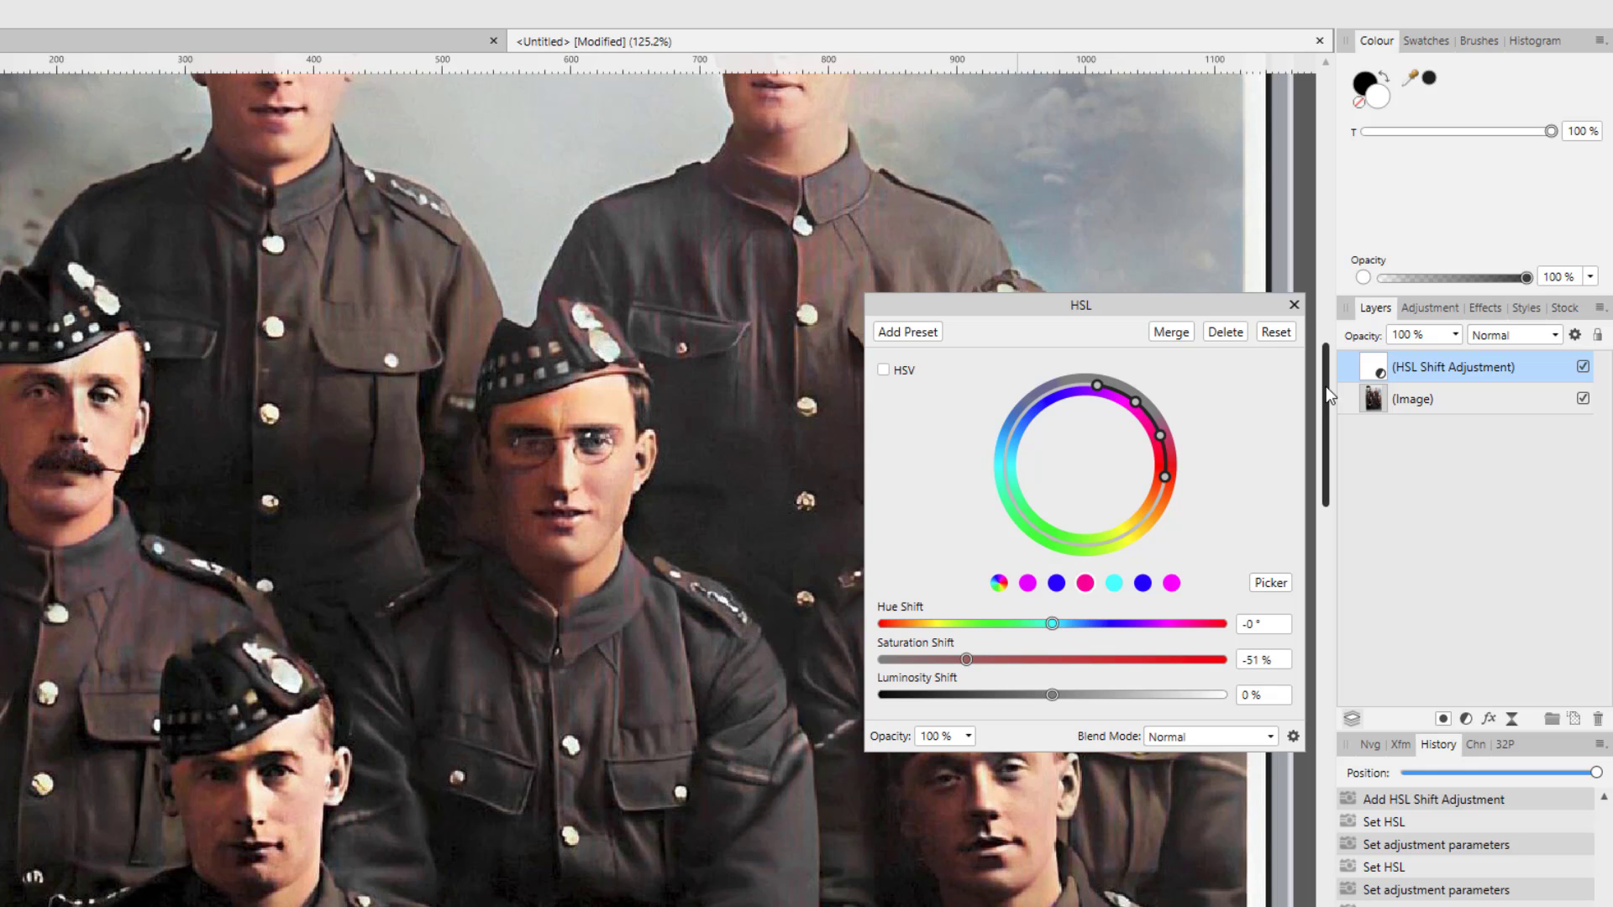
Retarget the cyan range to the orange tone sampled from the middle soldier's hand and set its saturation shift to -20%.
left_click_drag(1325, 389, 1363, 469)
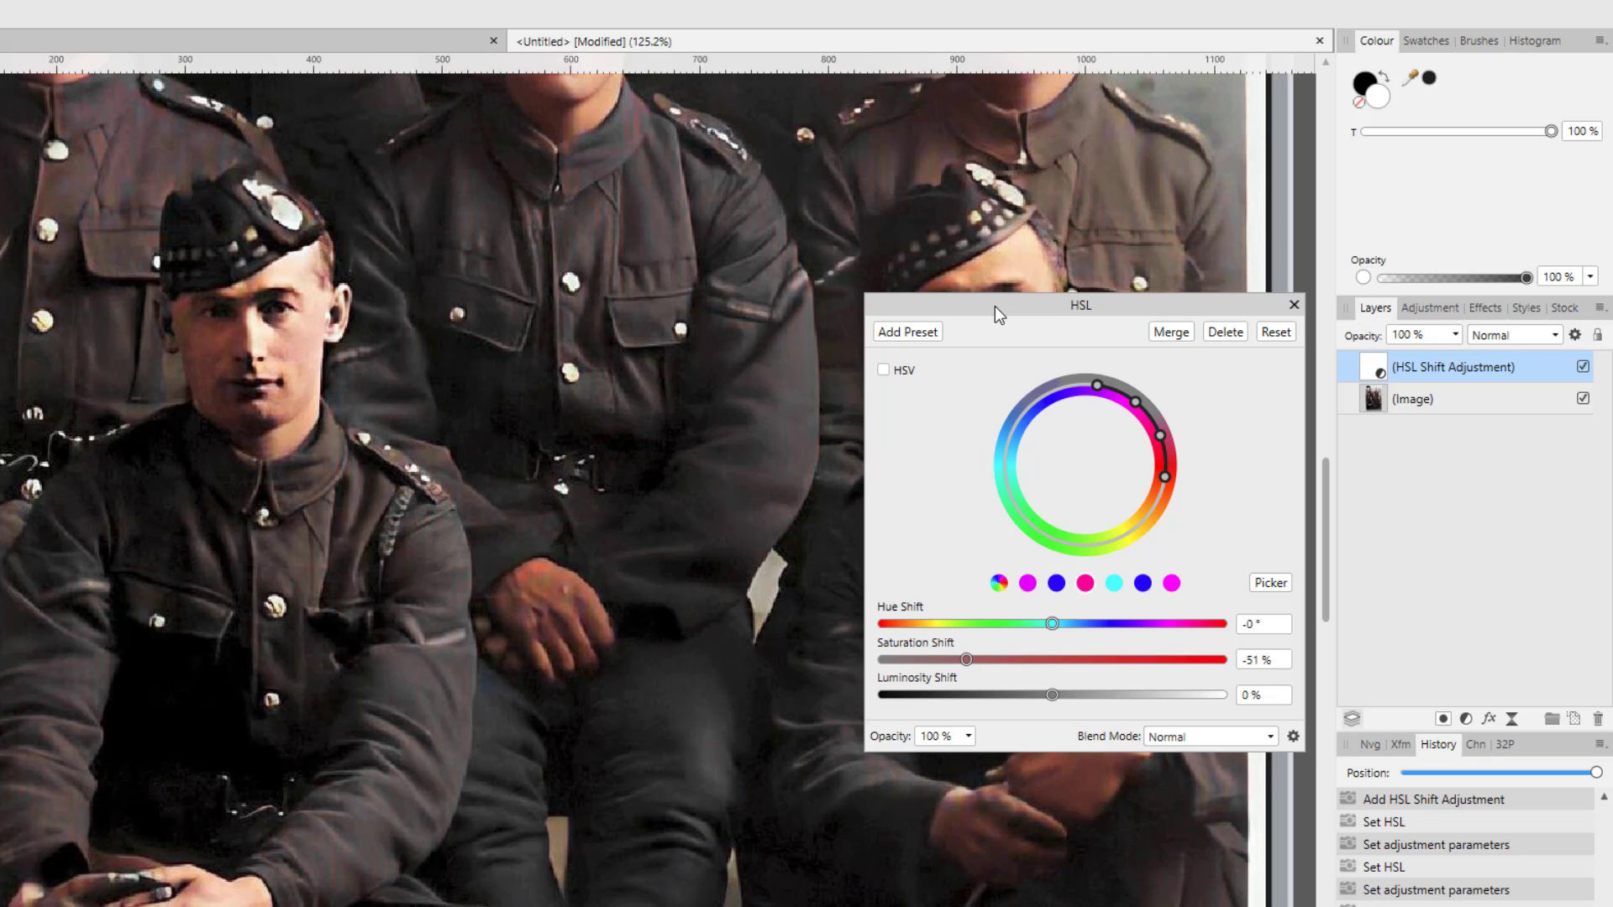
left_click_drag(995, 306, 266, 367)
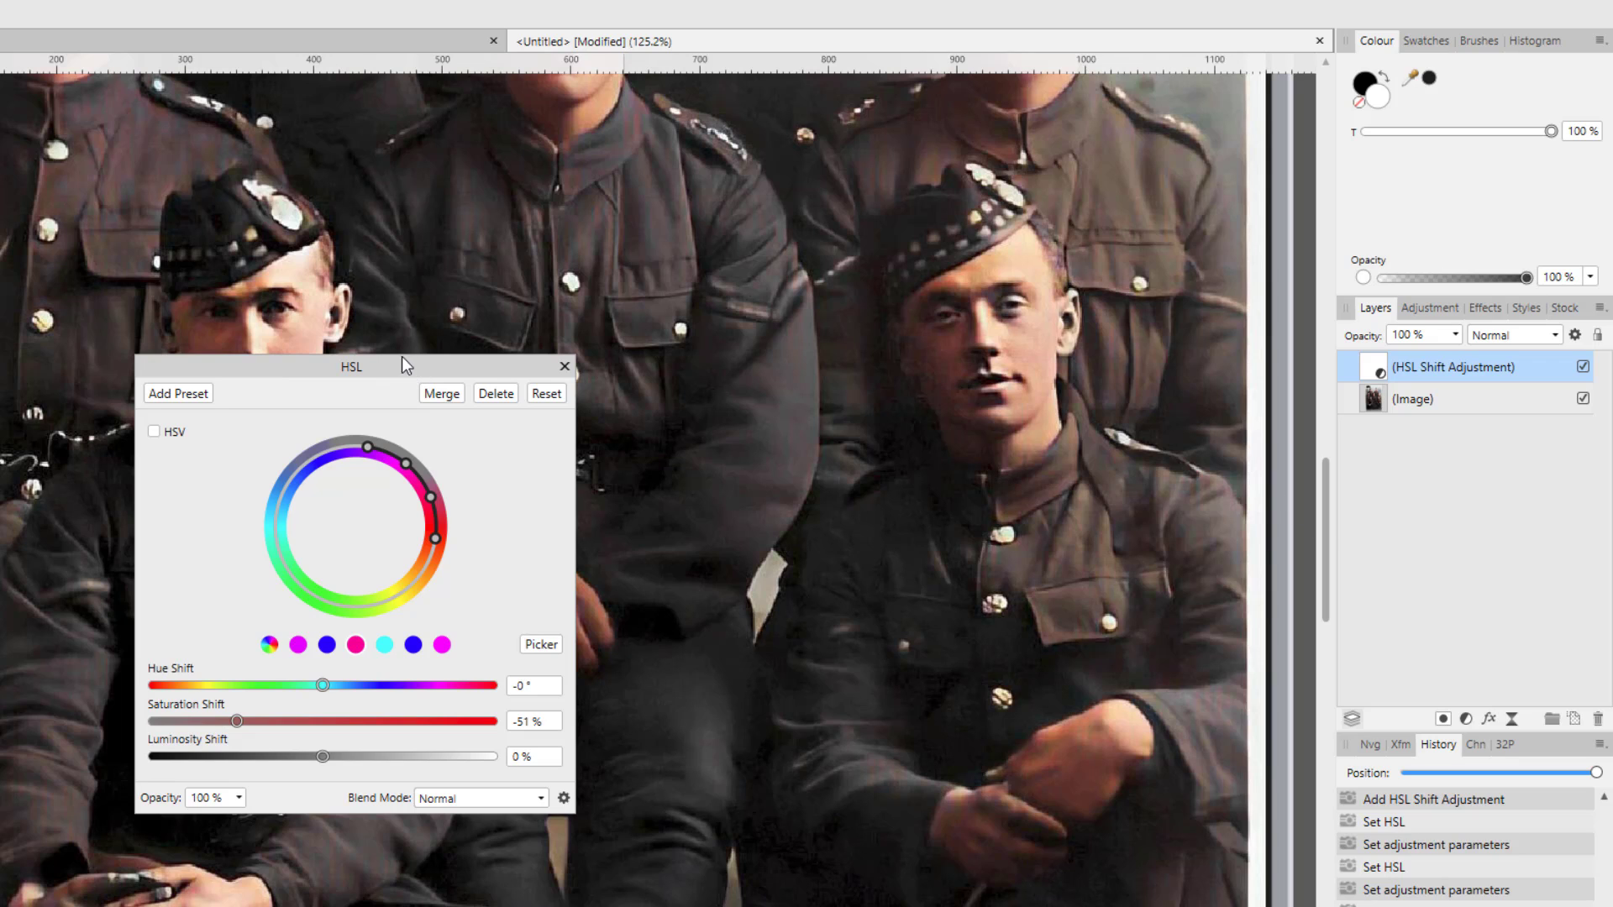
left_click_drag(402, 358, 254, 302)
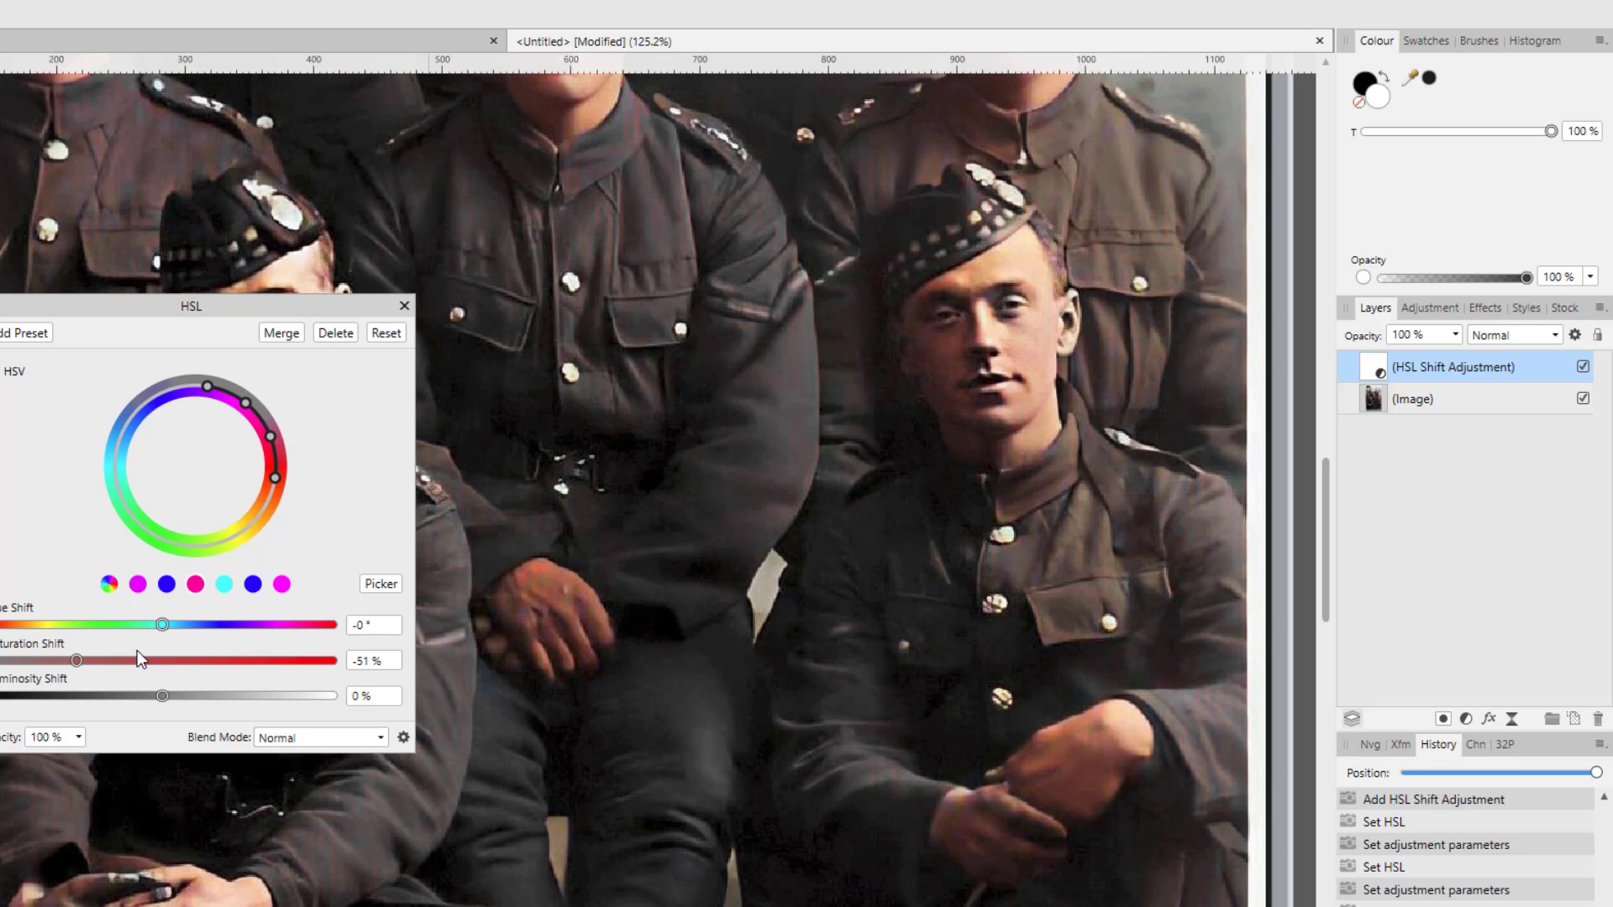
left_click(224, 584)
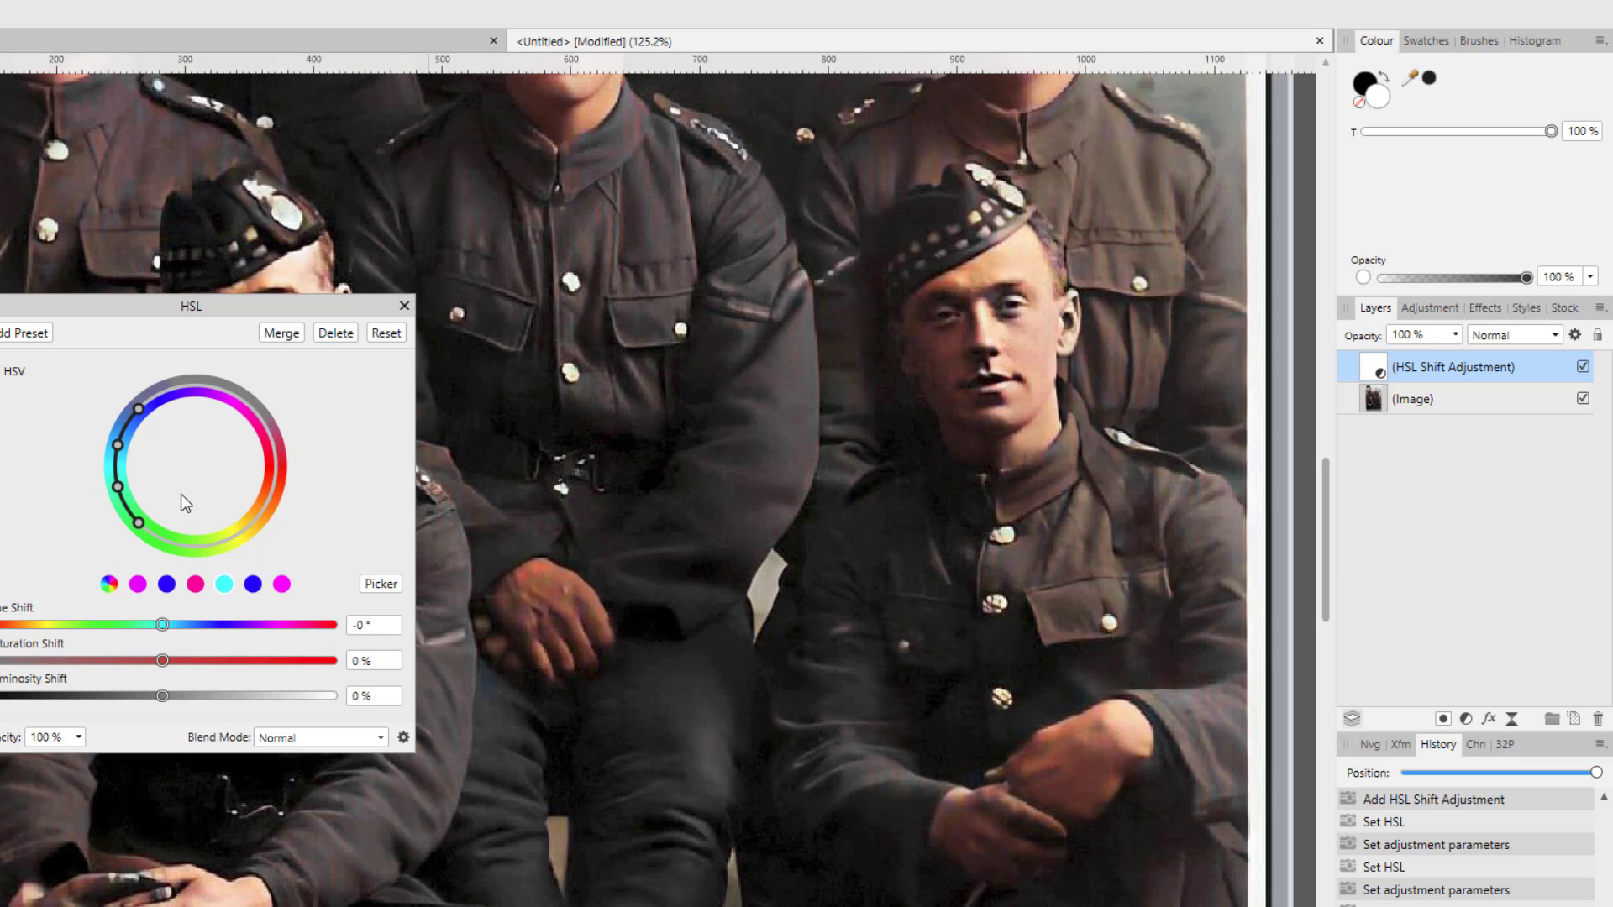
left_click(381, 584)
left_click(543, 582)
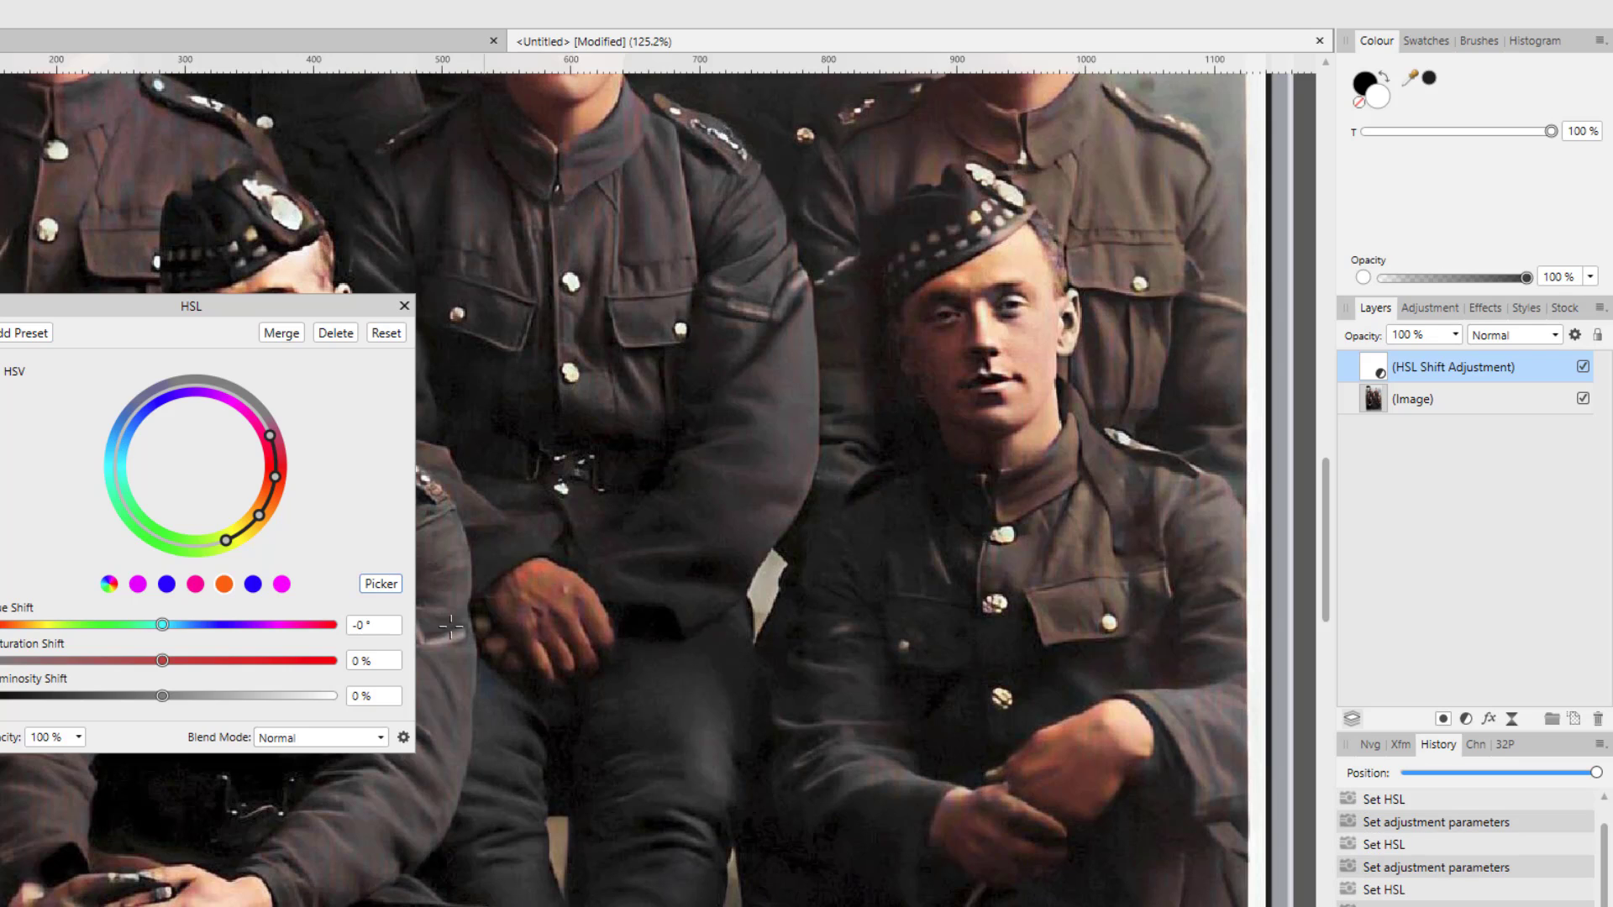
left_click_drag(163, 661, 131, 665)
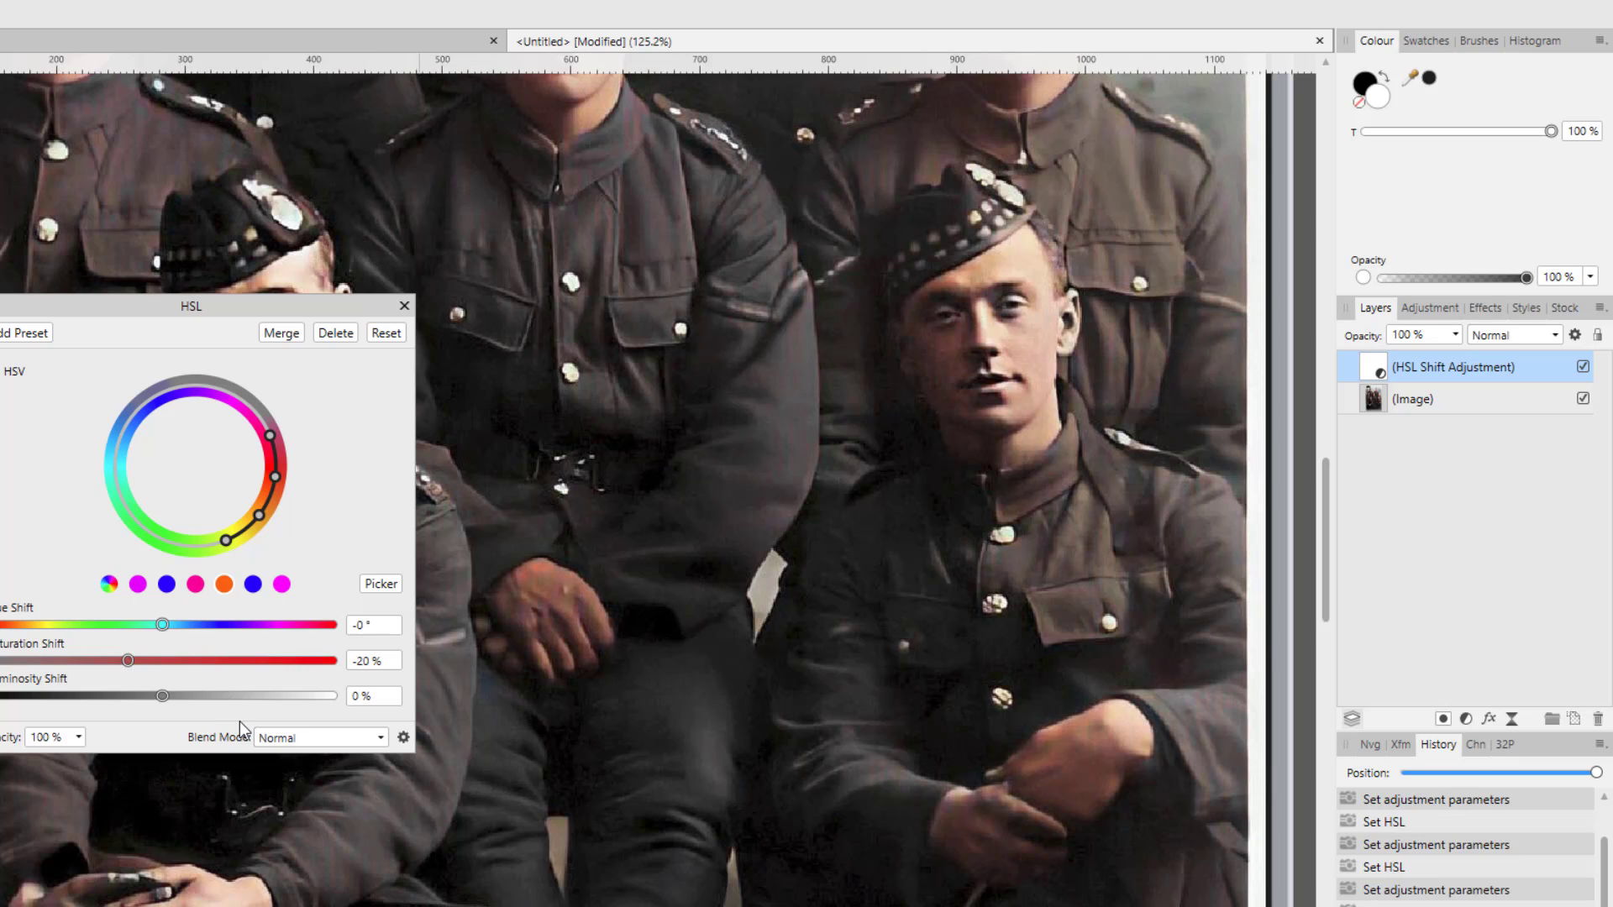
scroll(924, 591, "down", 1)
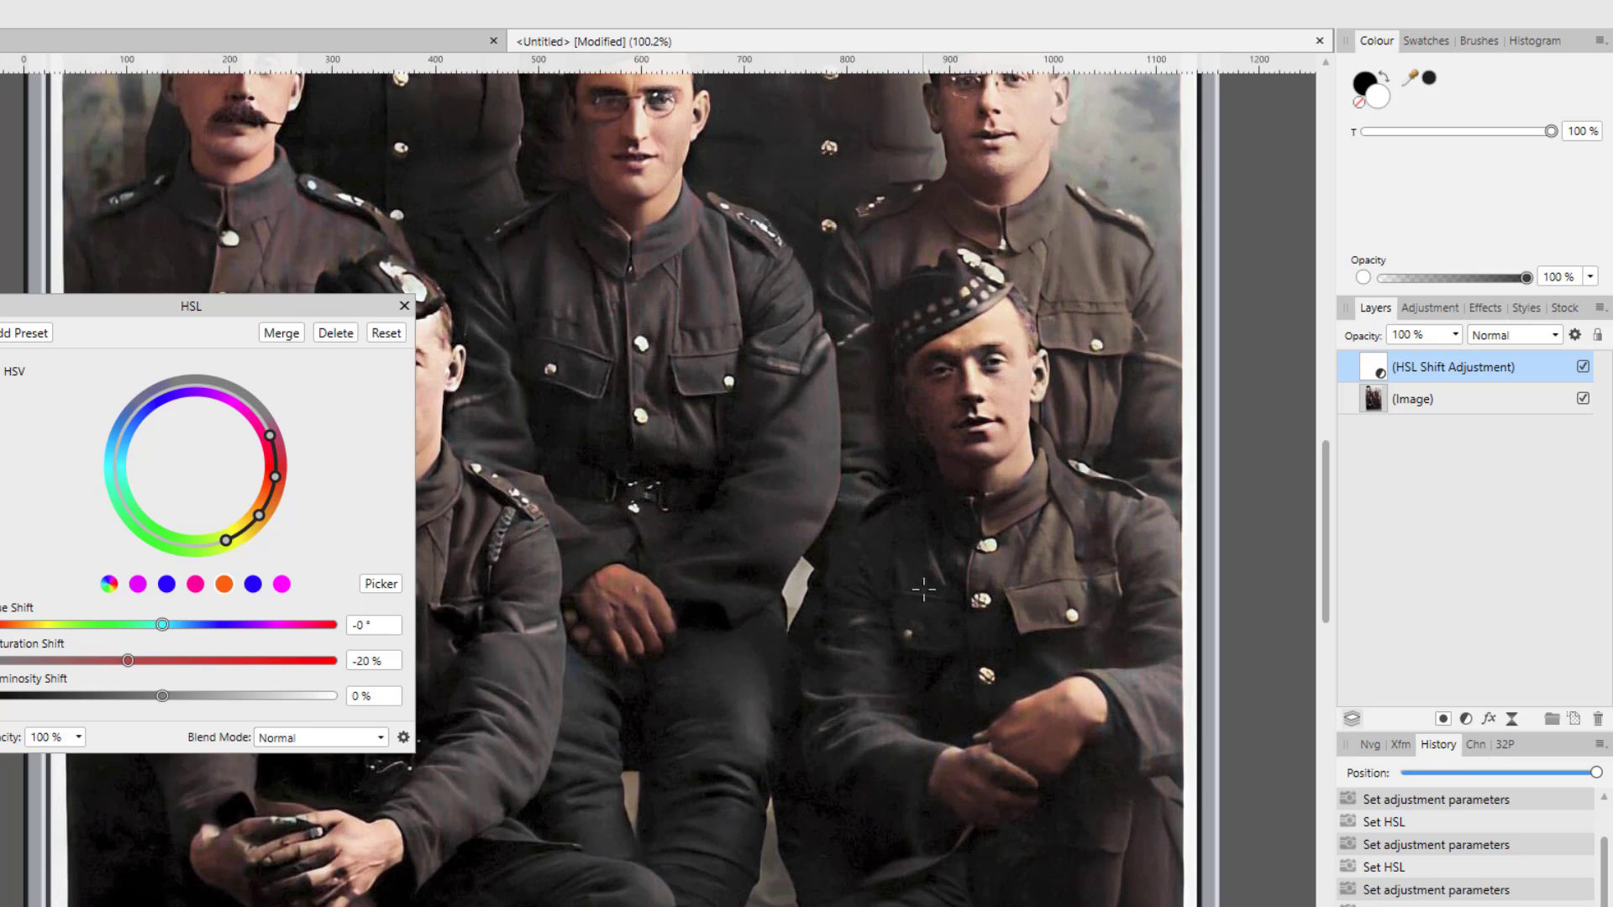
Compare the group photo with and without the HSL adjustment by toggling the adjustment layer's visibility.
scroll(923, 591, "down", 1)
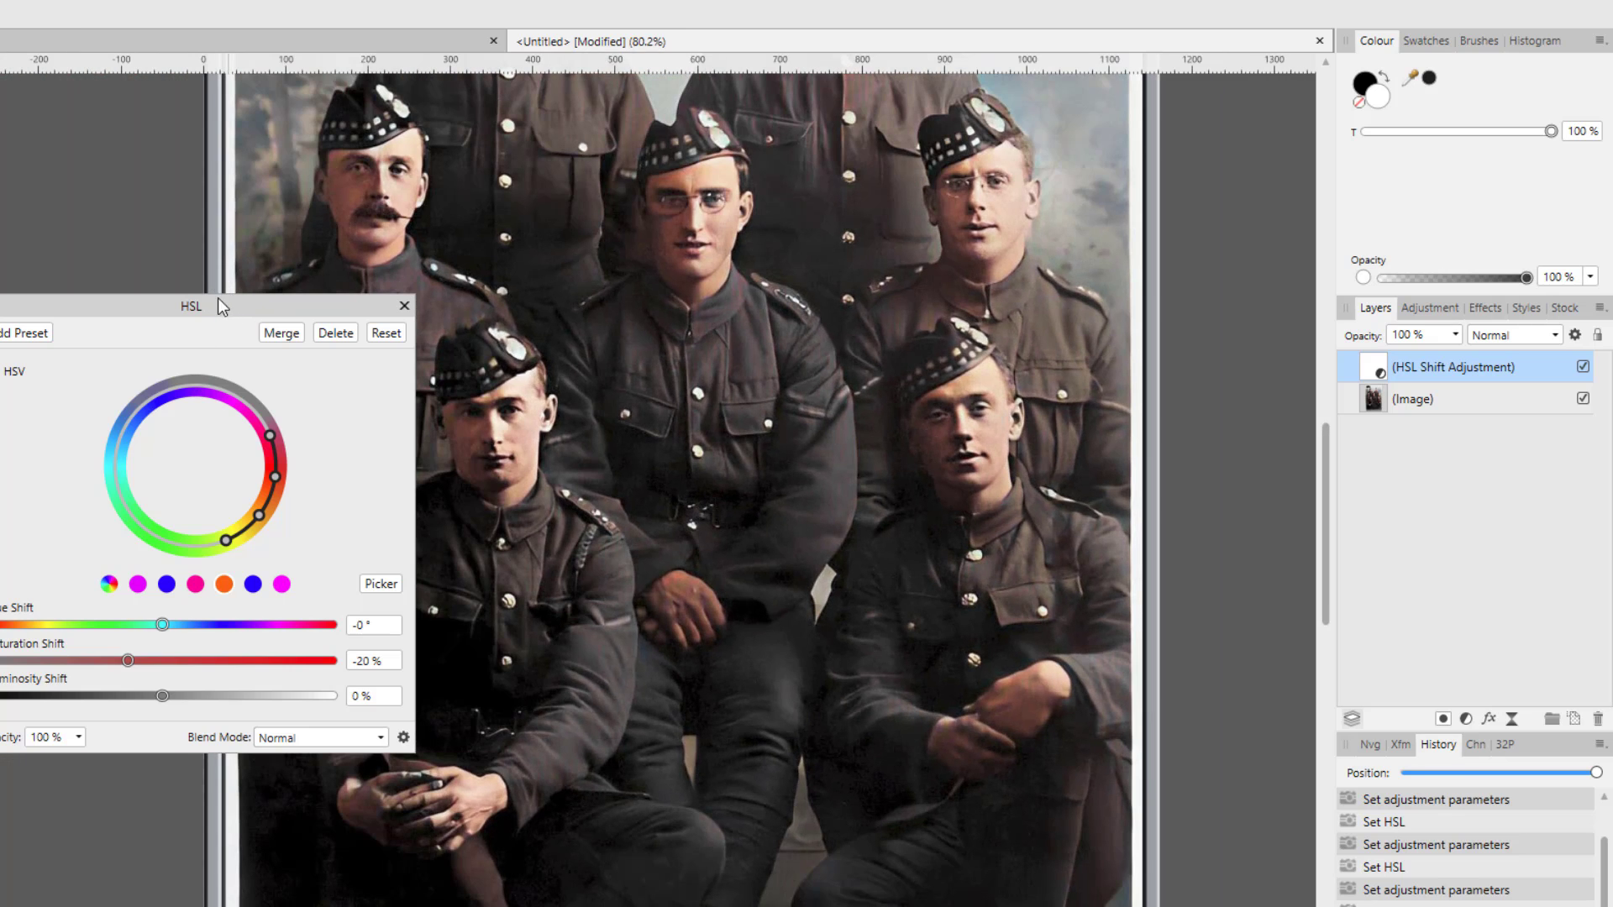
left_click_drag(219, 306, 4, 340)
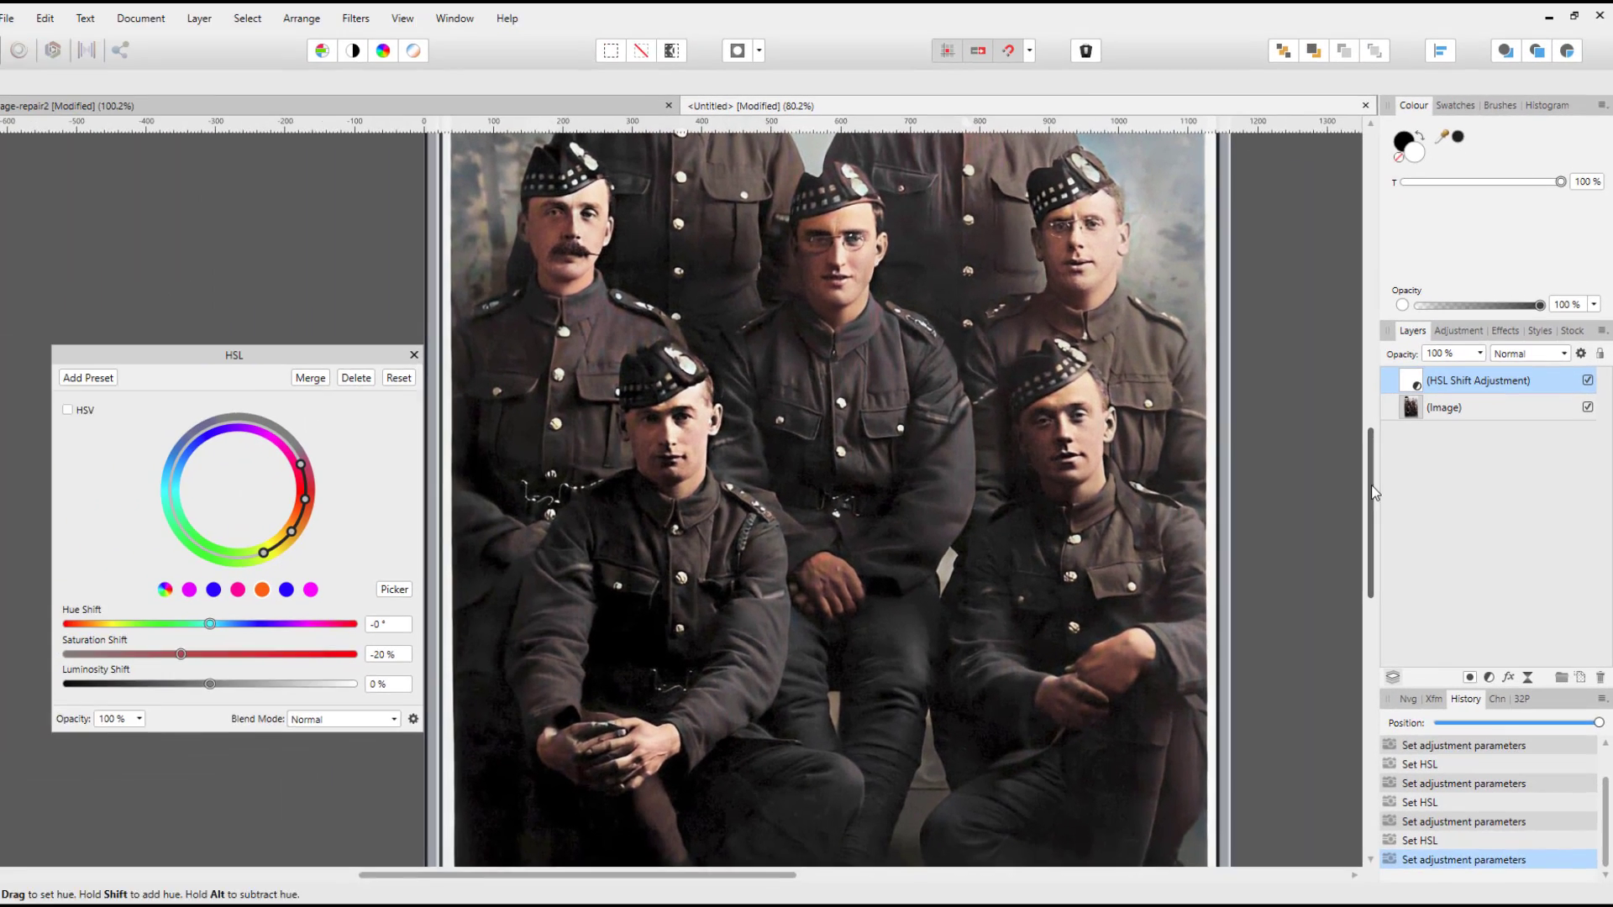
left_click_drag(1375, 492, 1389, 397)
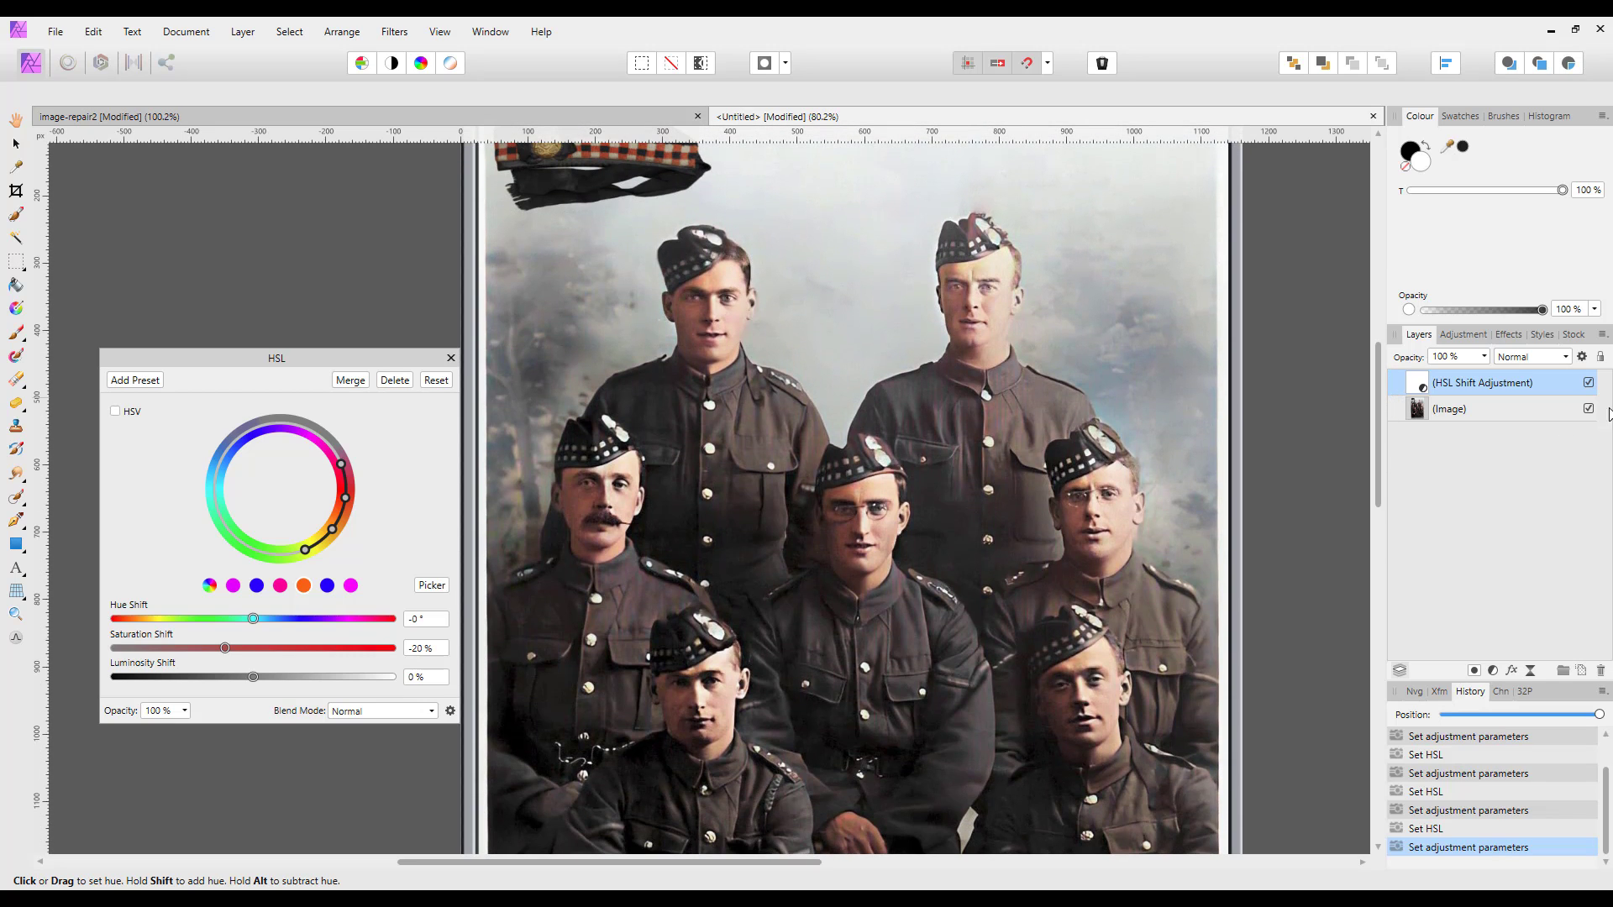
left_click(1589, 382)
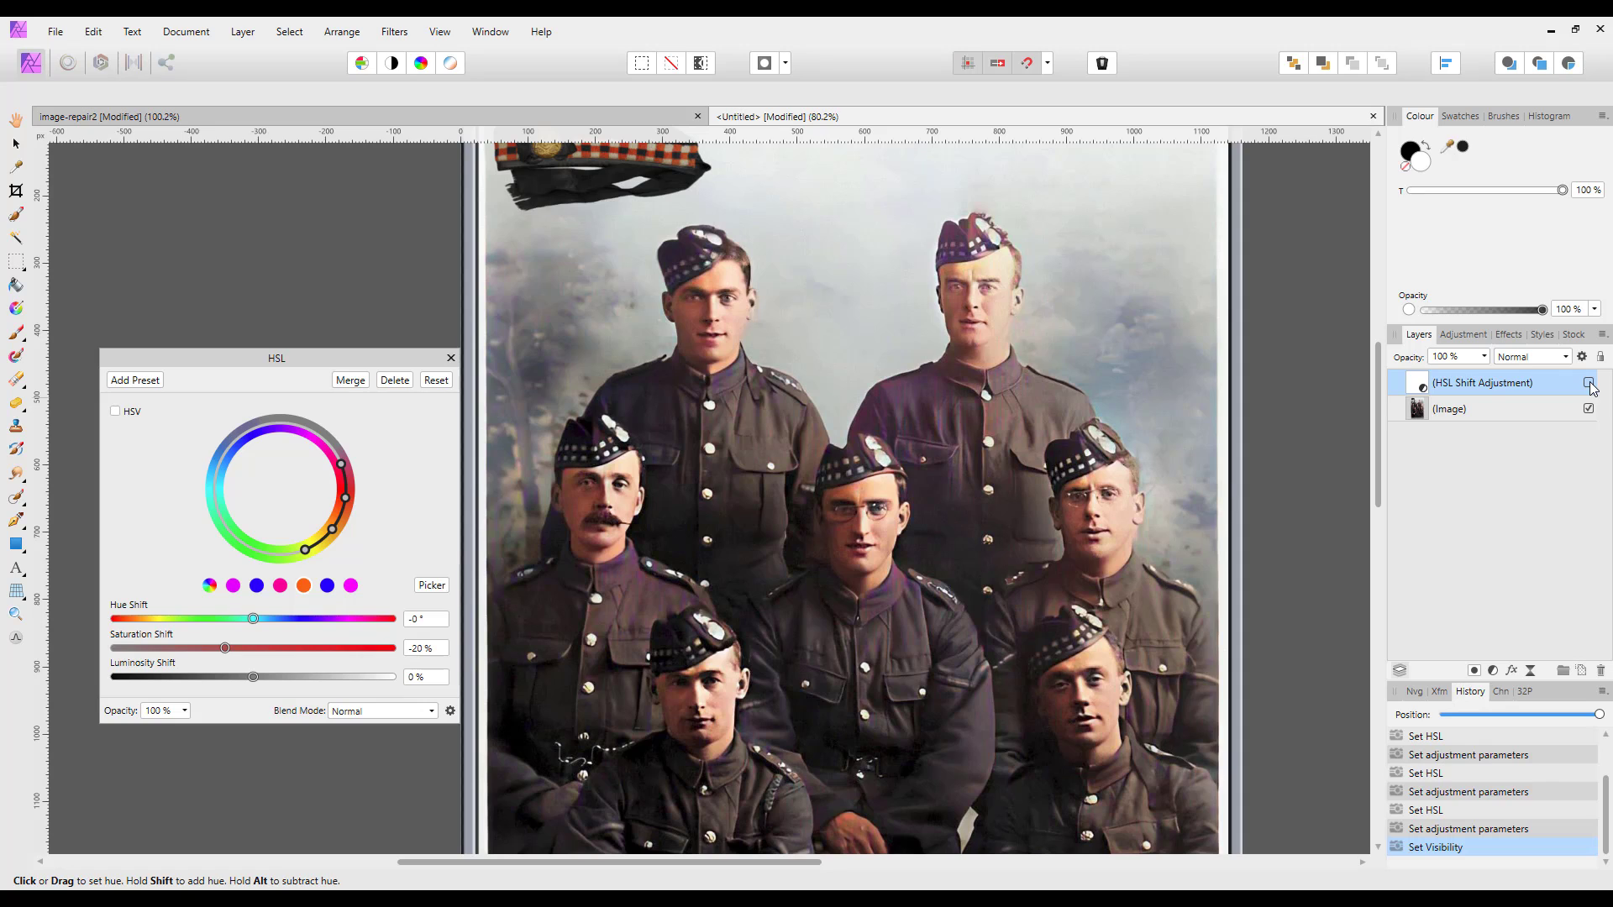
left_click(1590, 383)
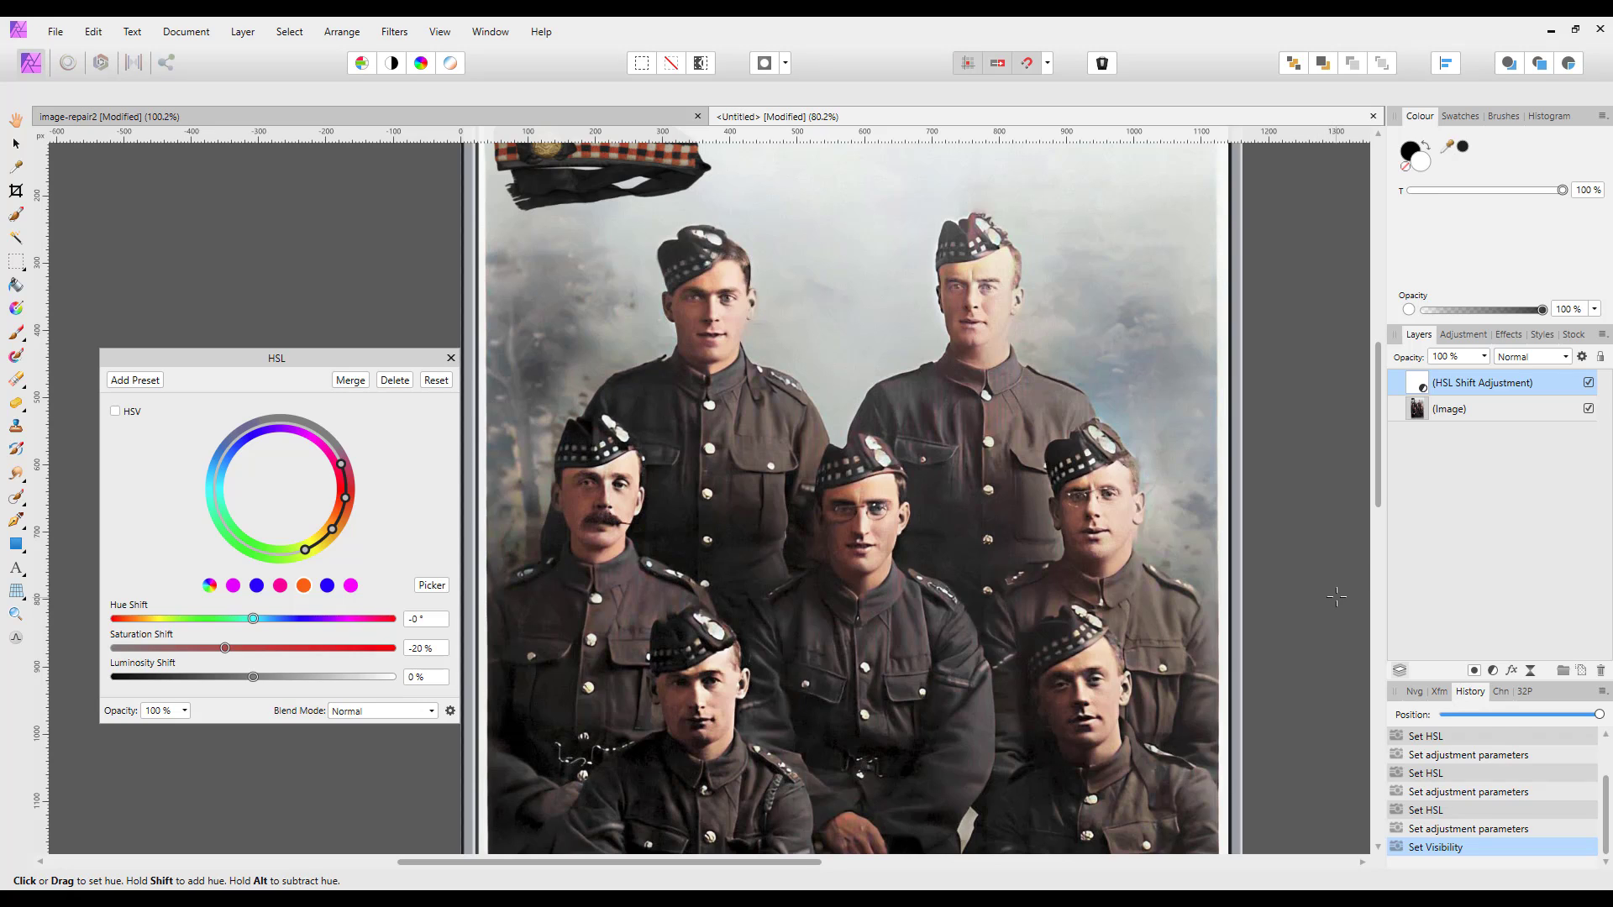
left_click(1588, 383)
Set the saturation shift of the retargeted orange range to -28% and compare the photo with and without the HSL adjustment.
left_click_drag(1379, 427, 1409, 548)
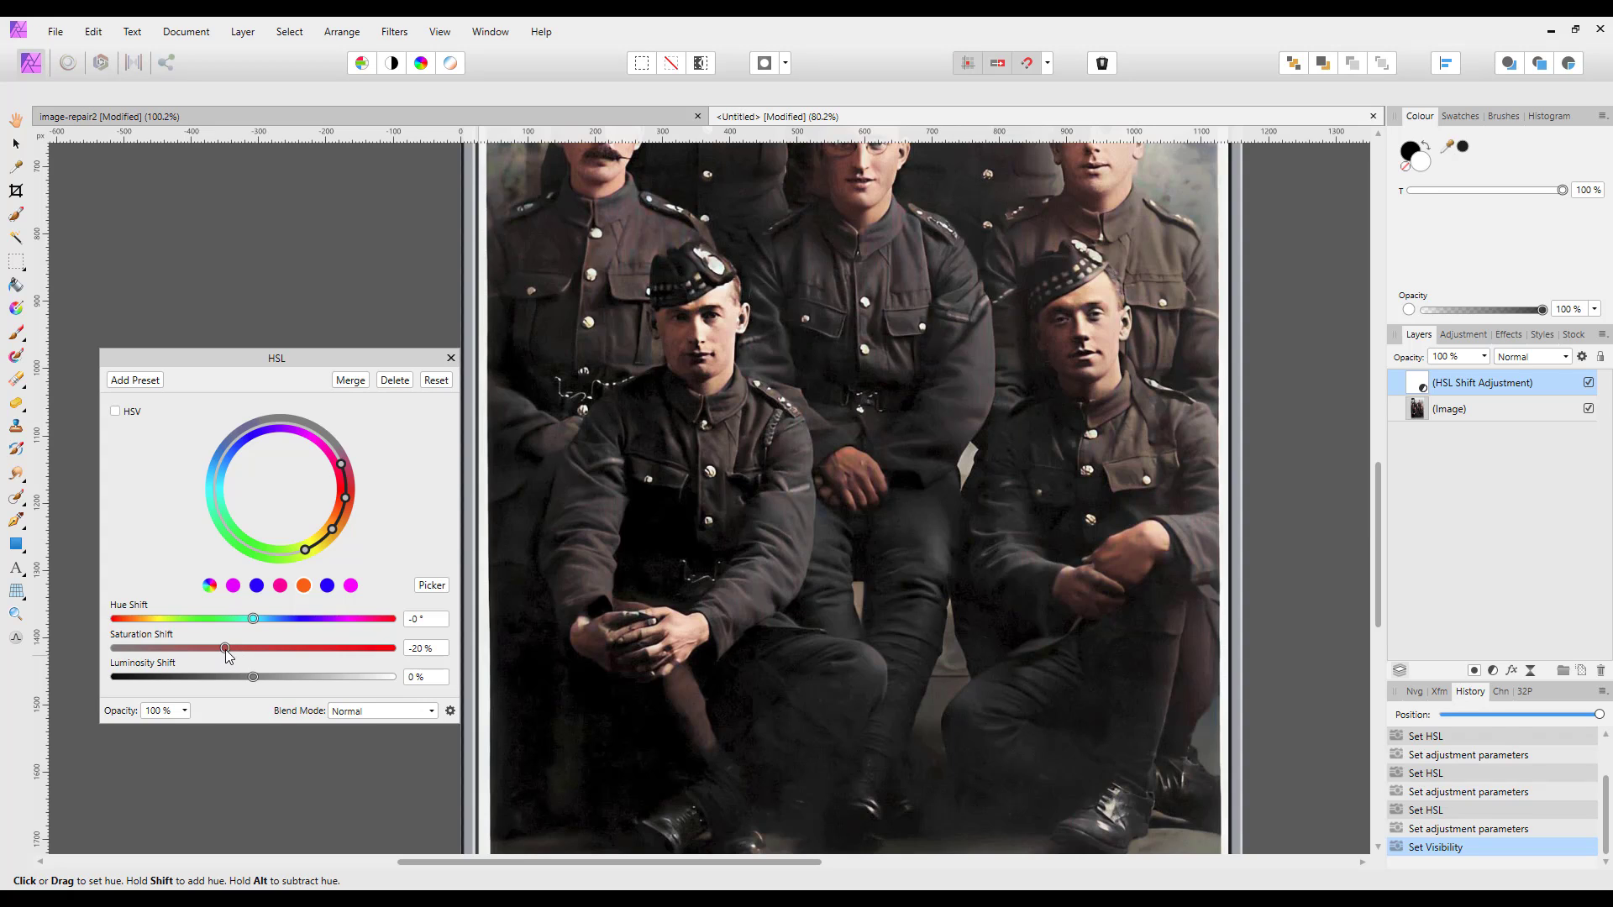
left_click_drag(225, 648, 216, 649)
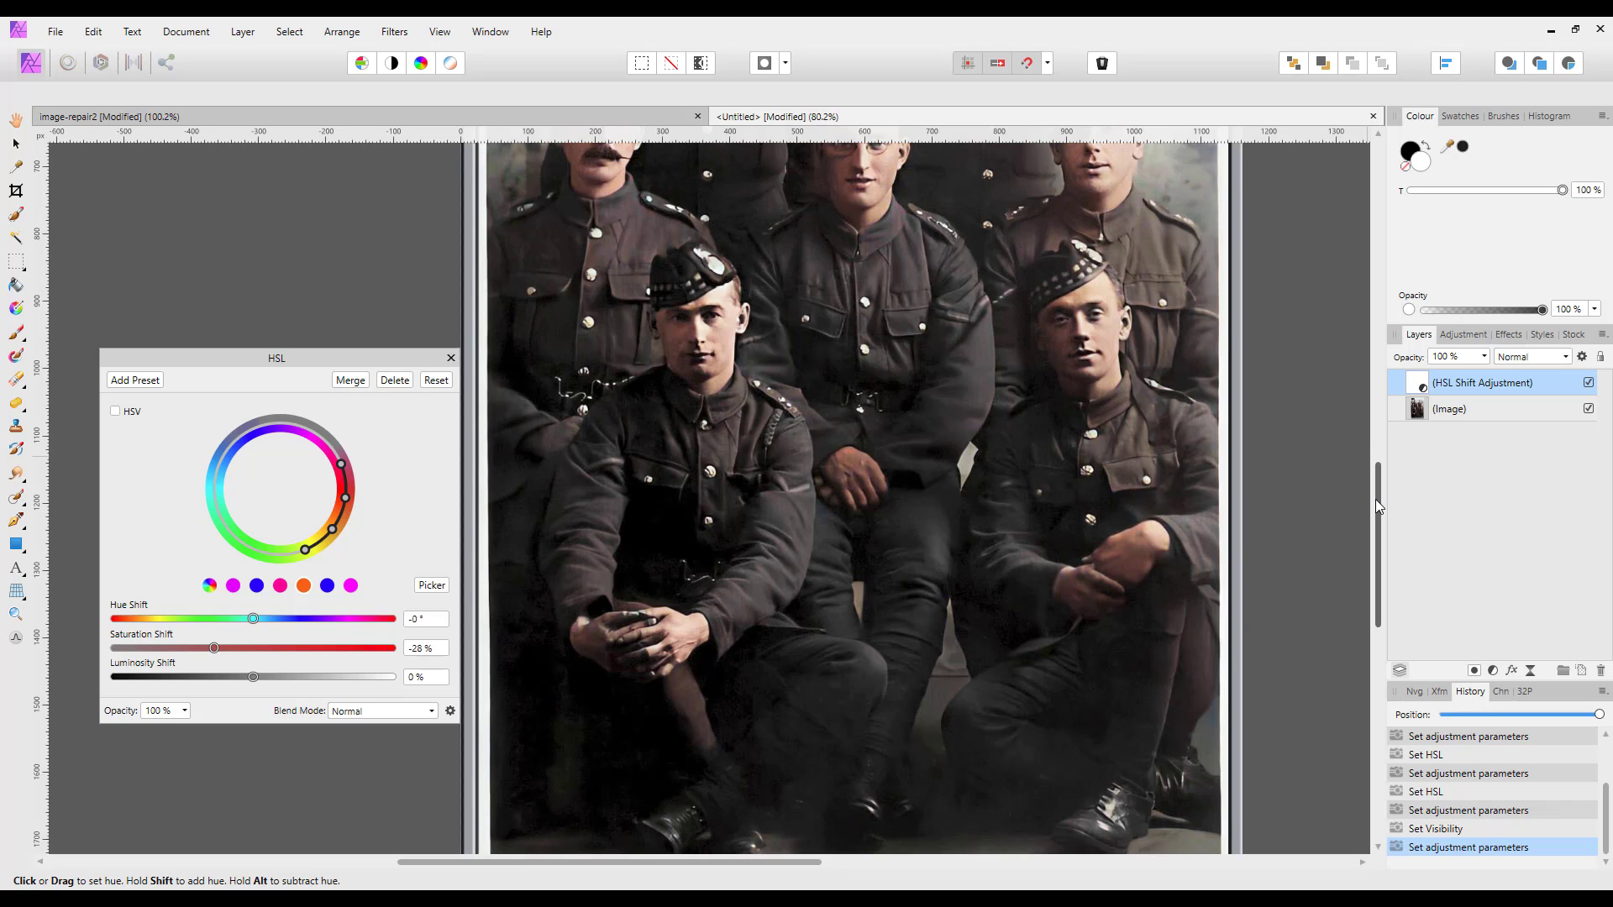
left_click_drag(1378, 491, 1380, 400)
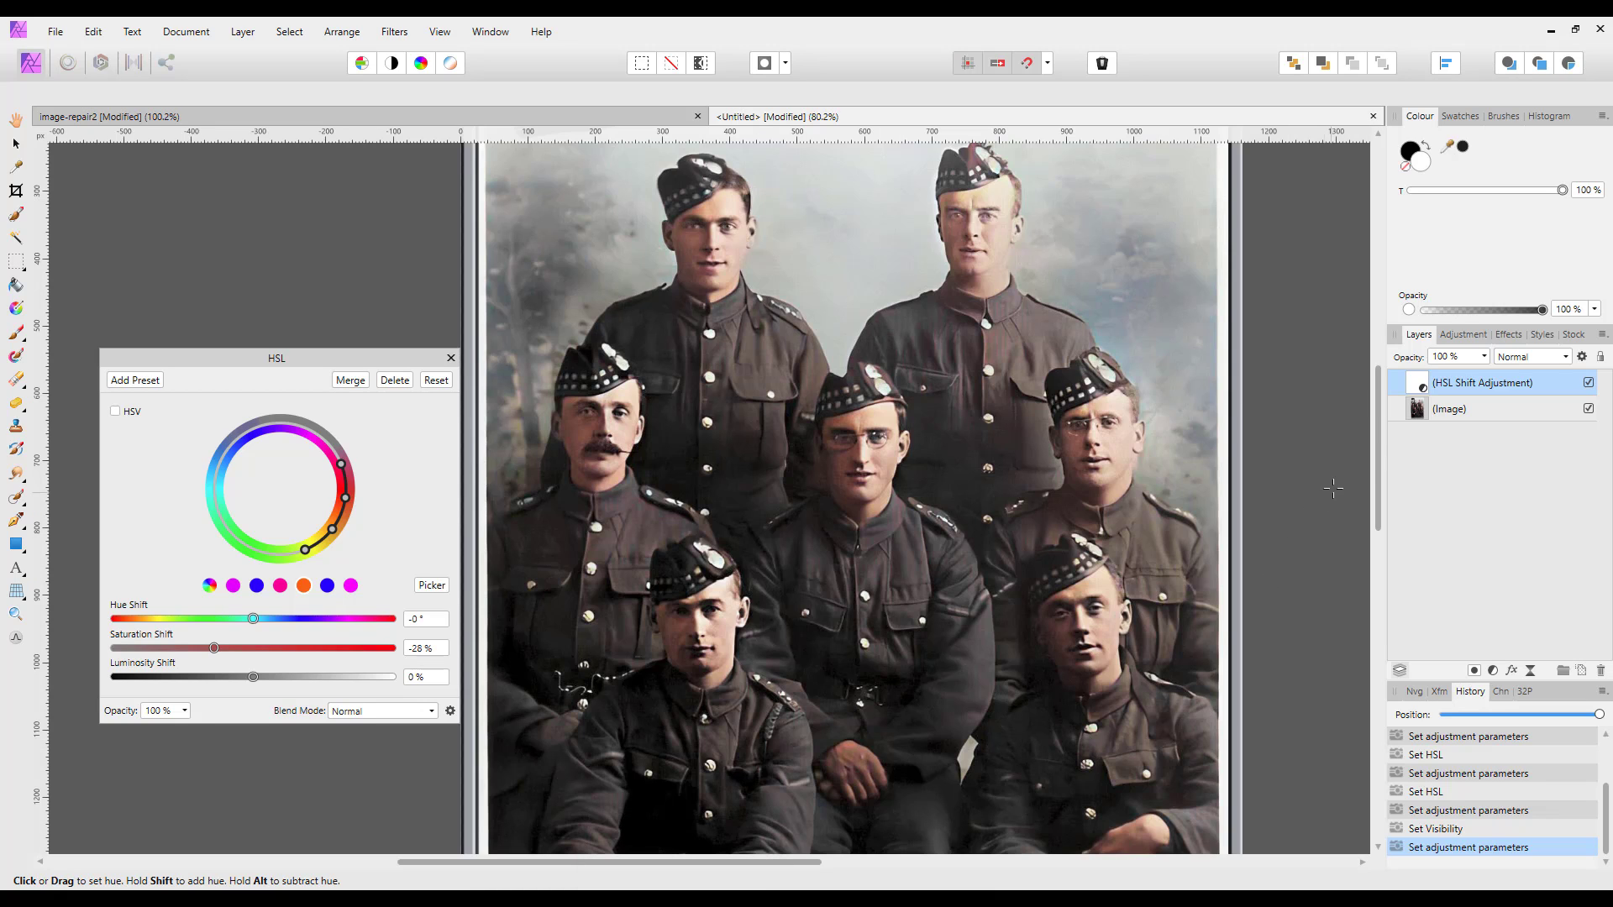
left_click_drag(1379, 432, 1391, 357)
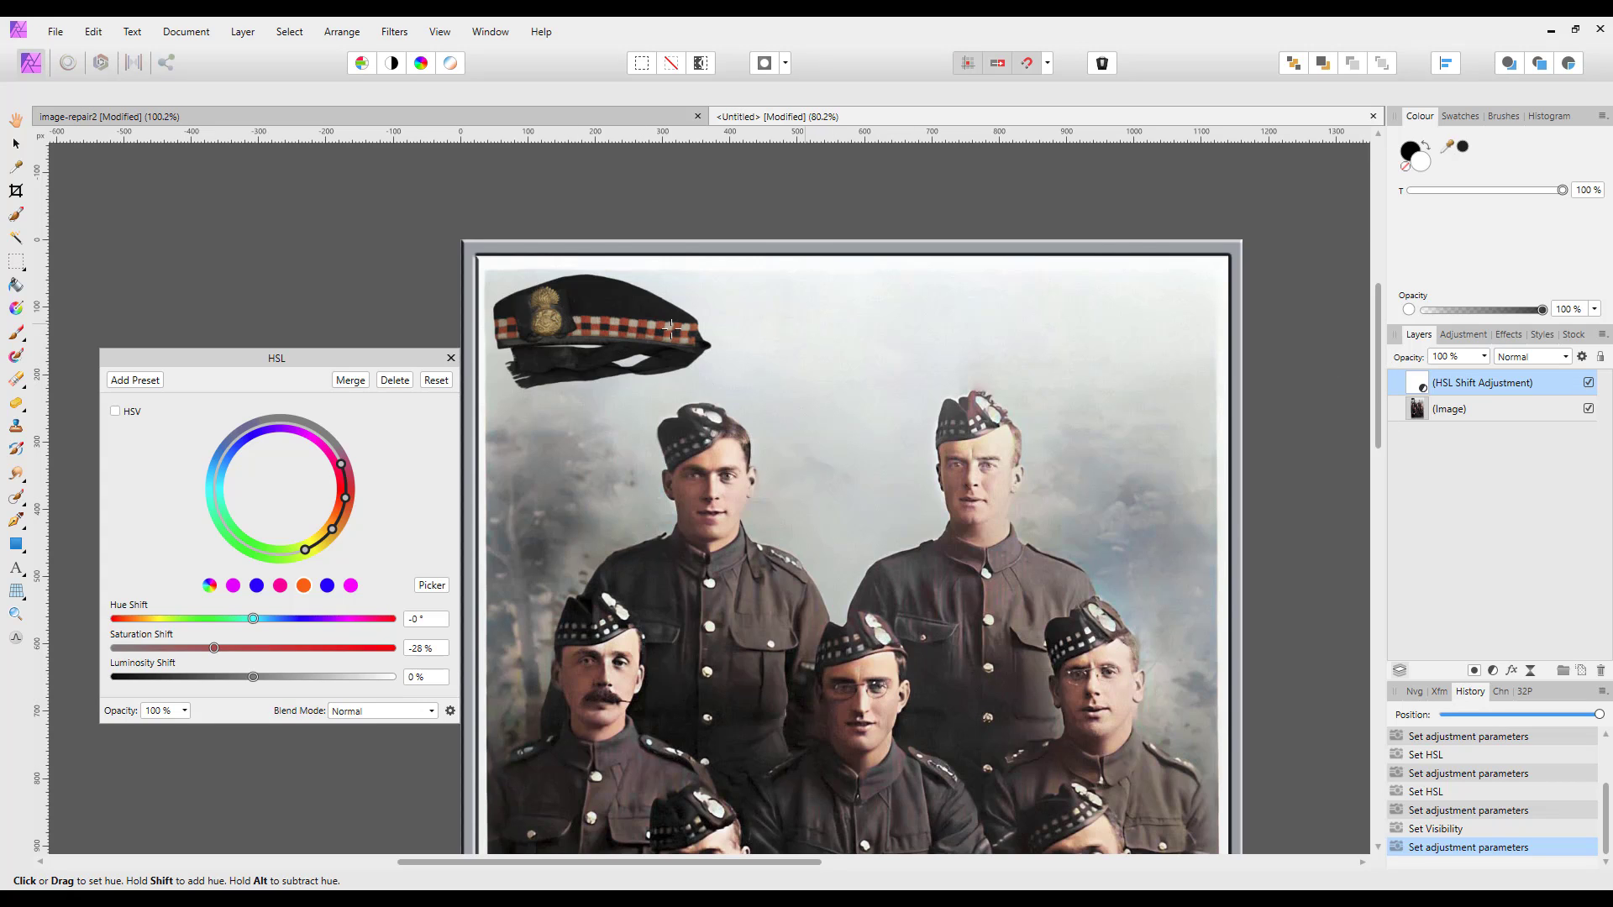
left_click(1589, 383)
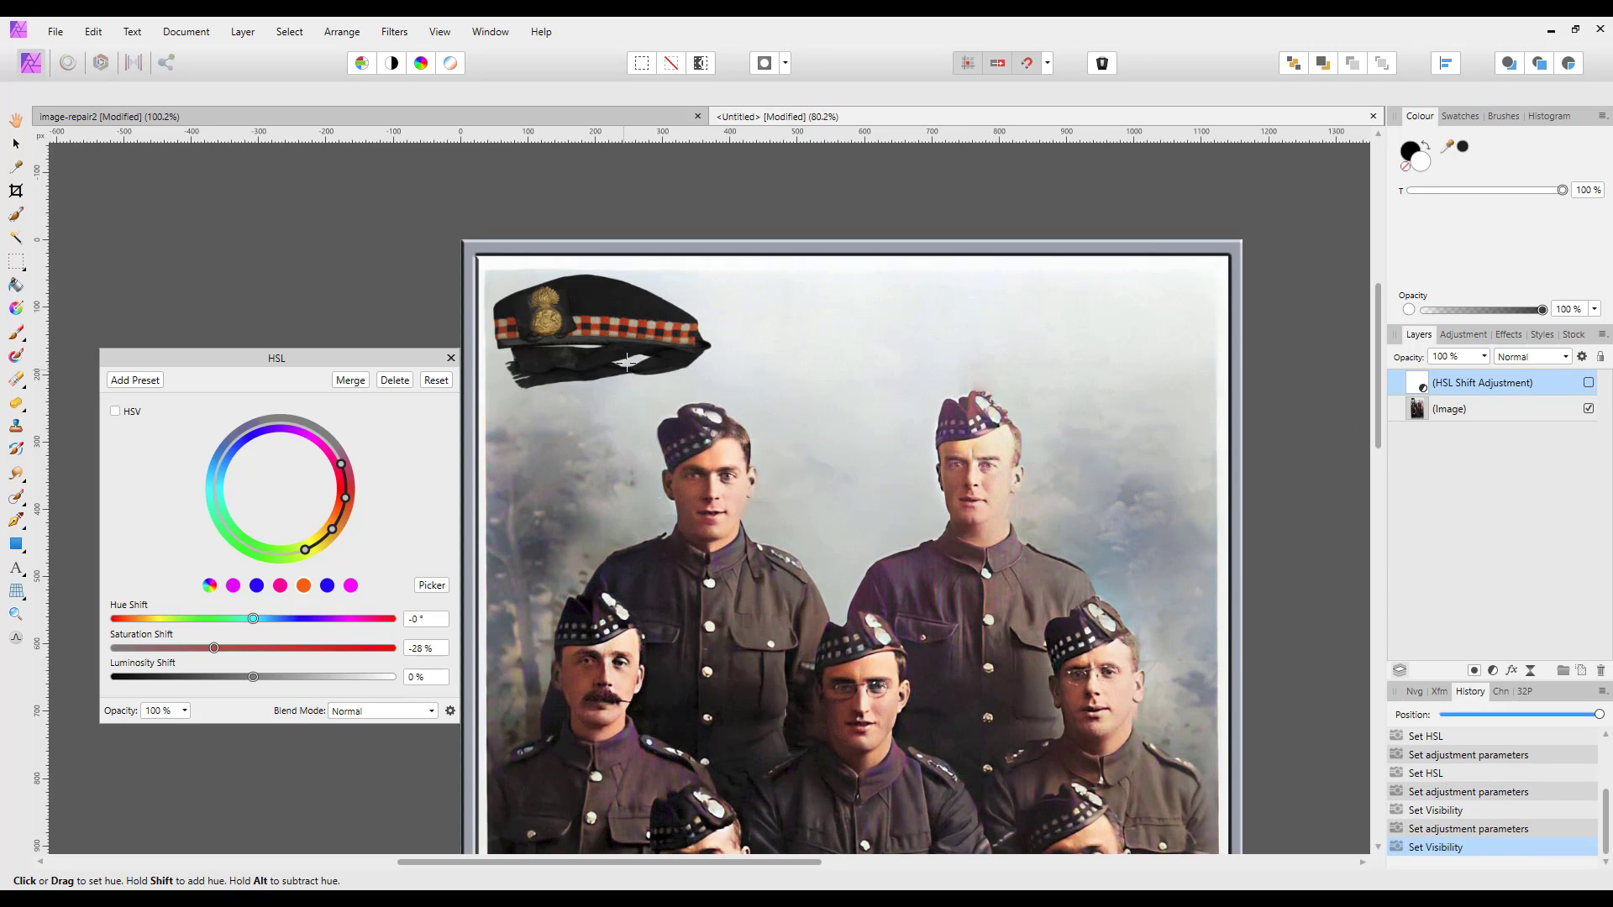
left_click(1589, 383)
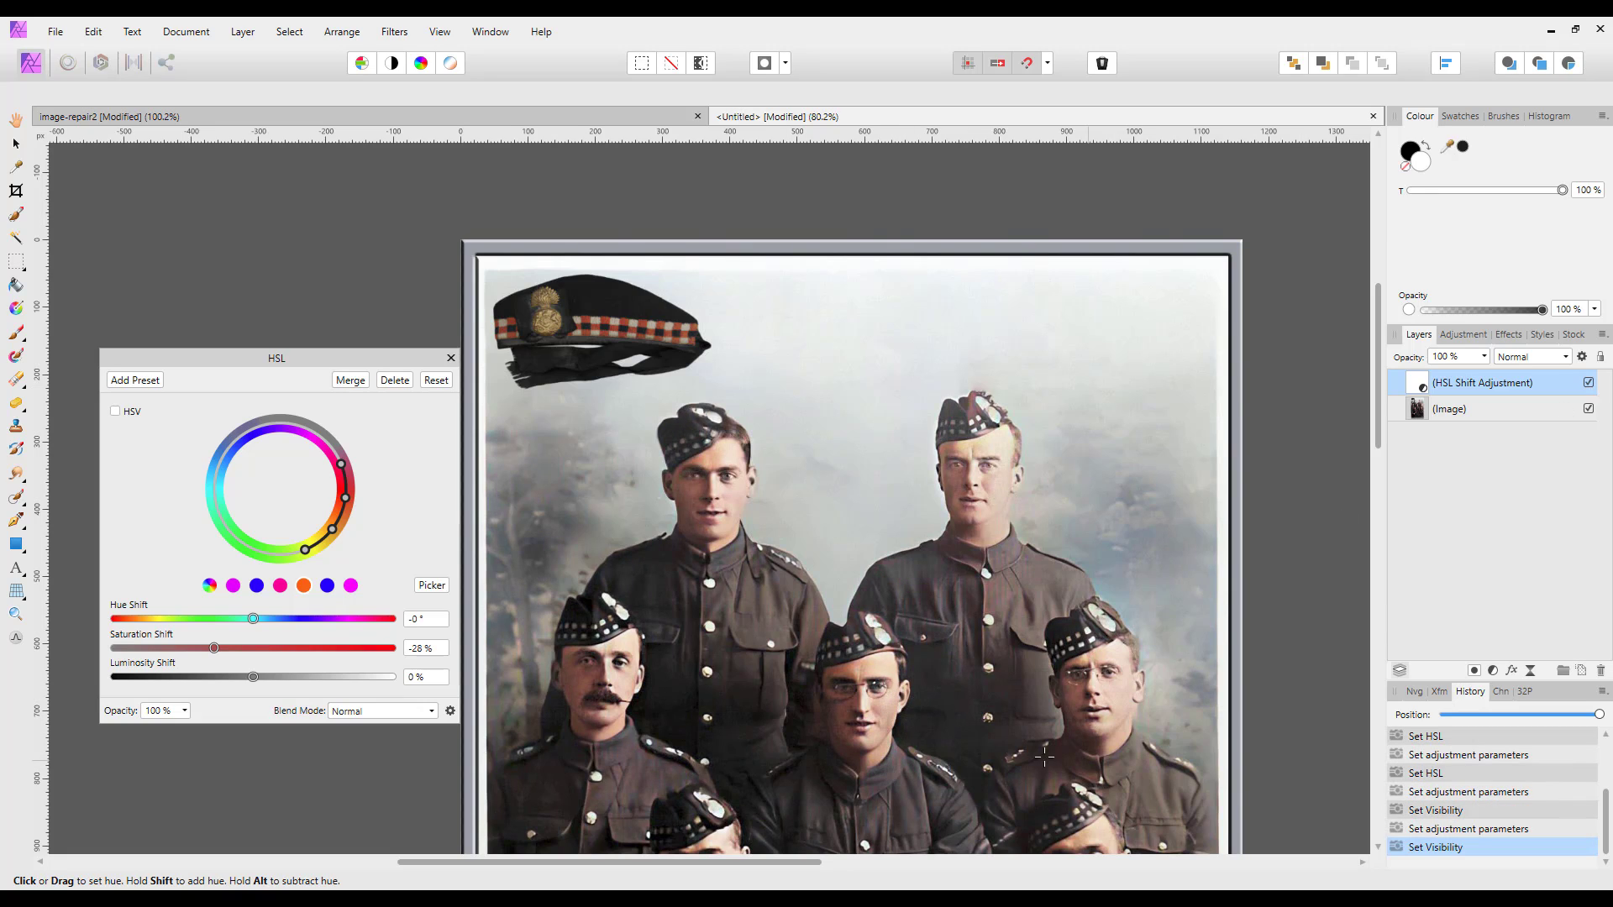
Mask the HSL adjustment off the large cap's chequered band and badge using a black 98.7 px paint brush, and close the adjustment's settings.
left_click(16, 334)
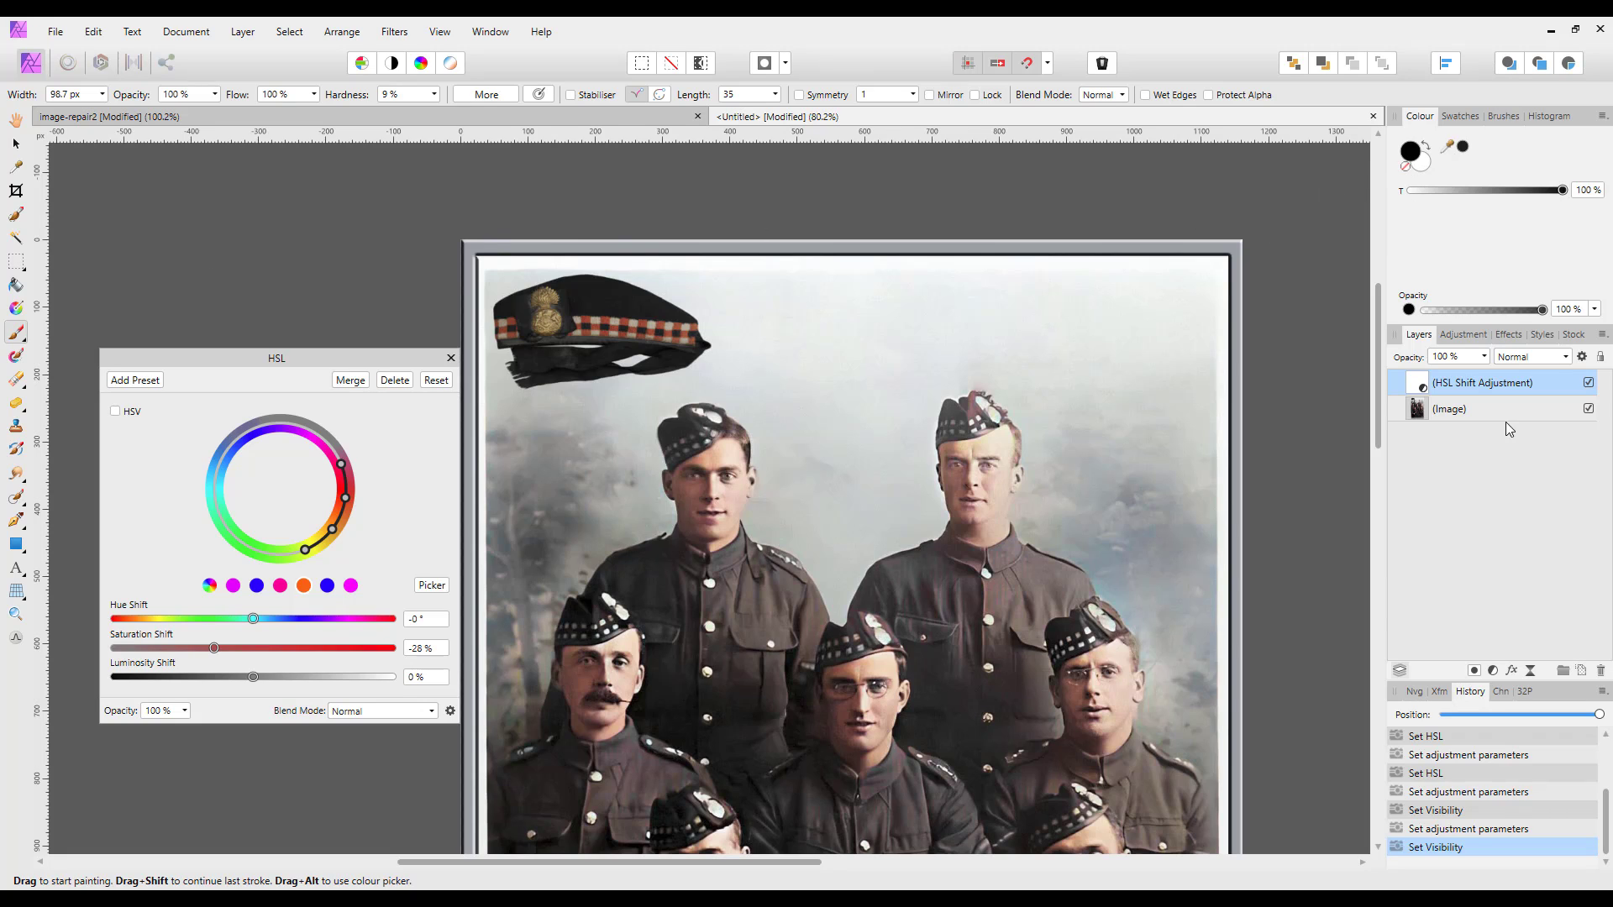
left_click_drag(632, 330, 682, 332)
left_click_drag(583, 329, 510, 323)
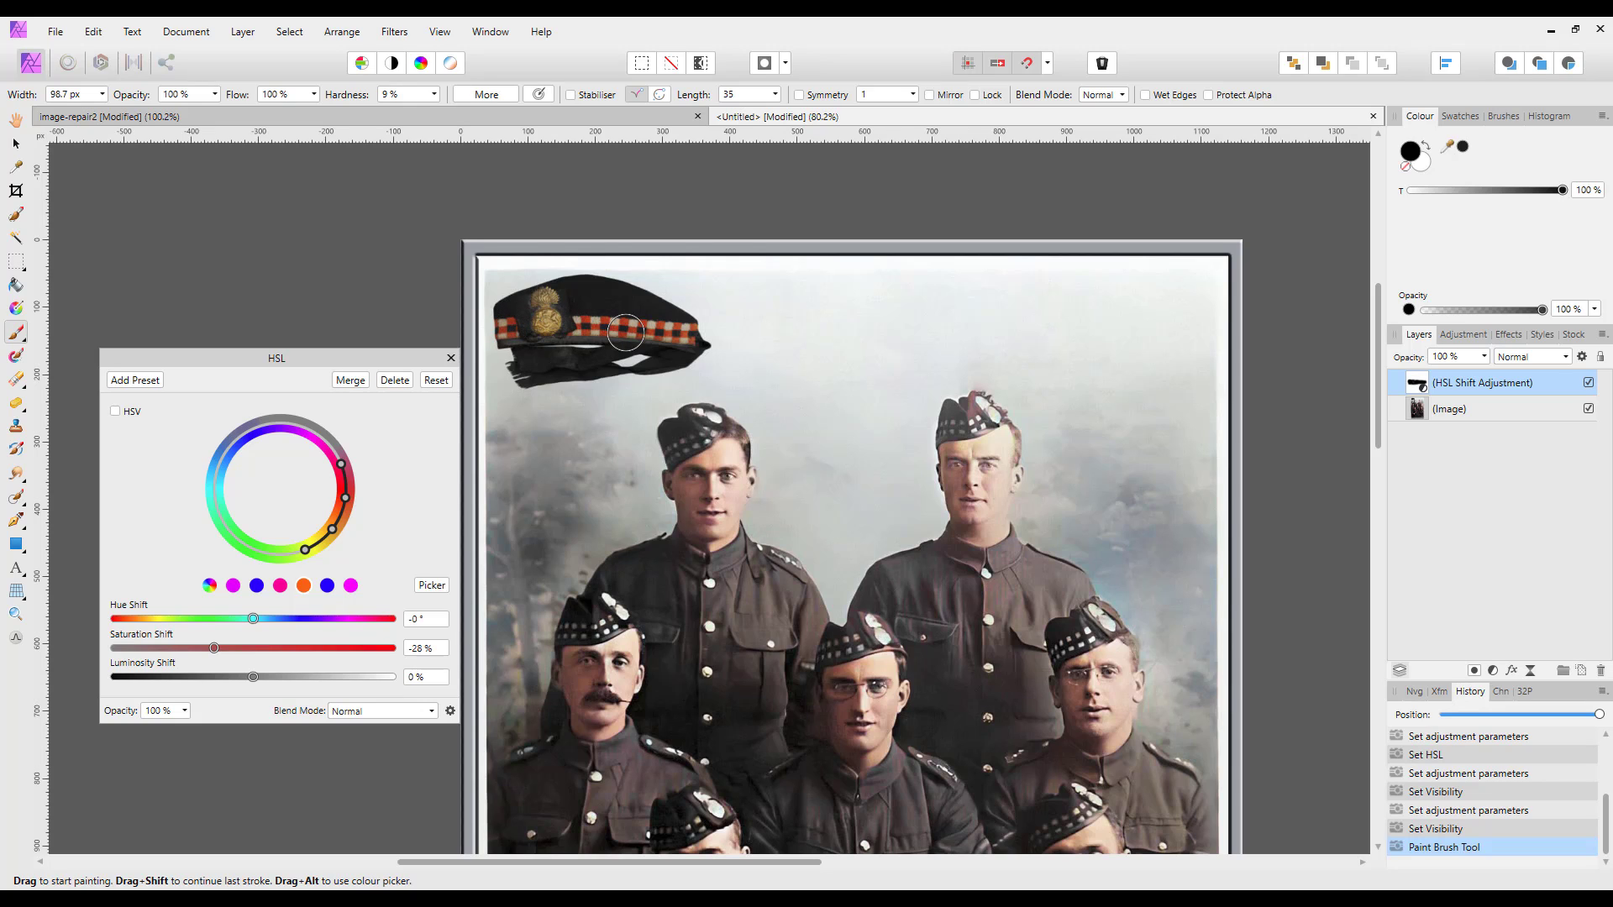
left_click_drag(551, 297, 538, 314)
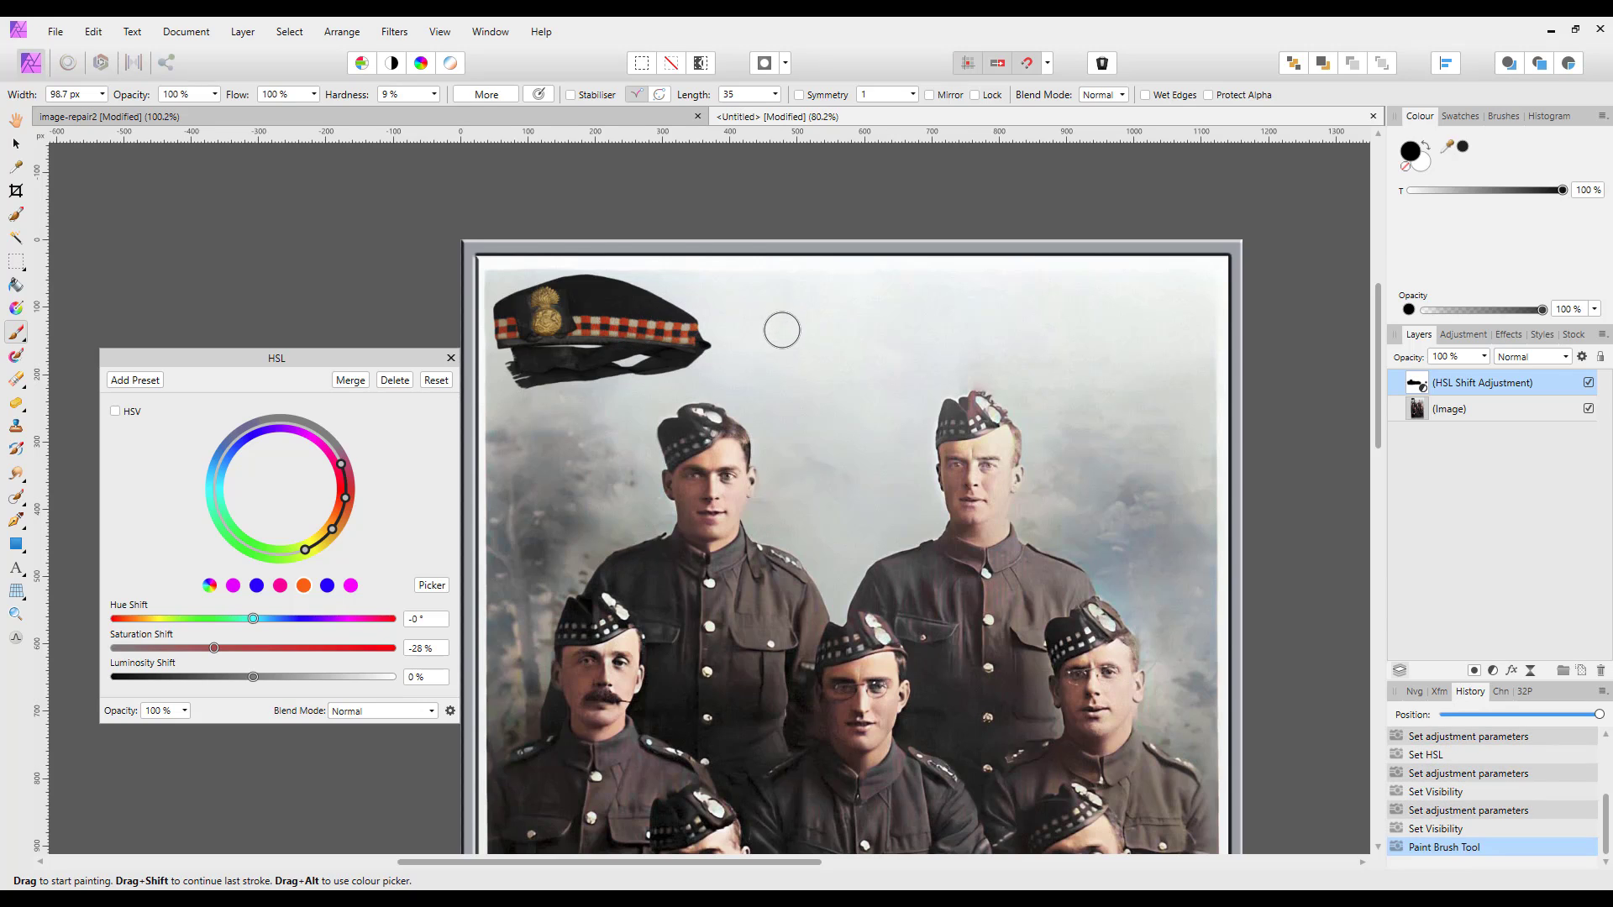
mouse_move(652, 327)
left_mouse_down()
mouse_move(683, 332)
mouse_move(664, 332)
left_mouse_up()
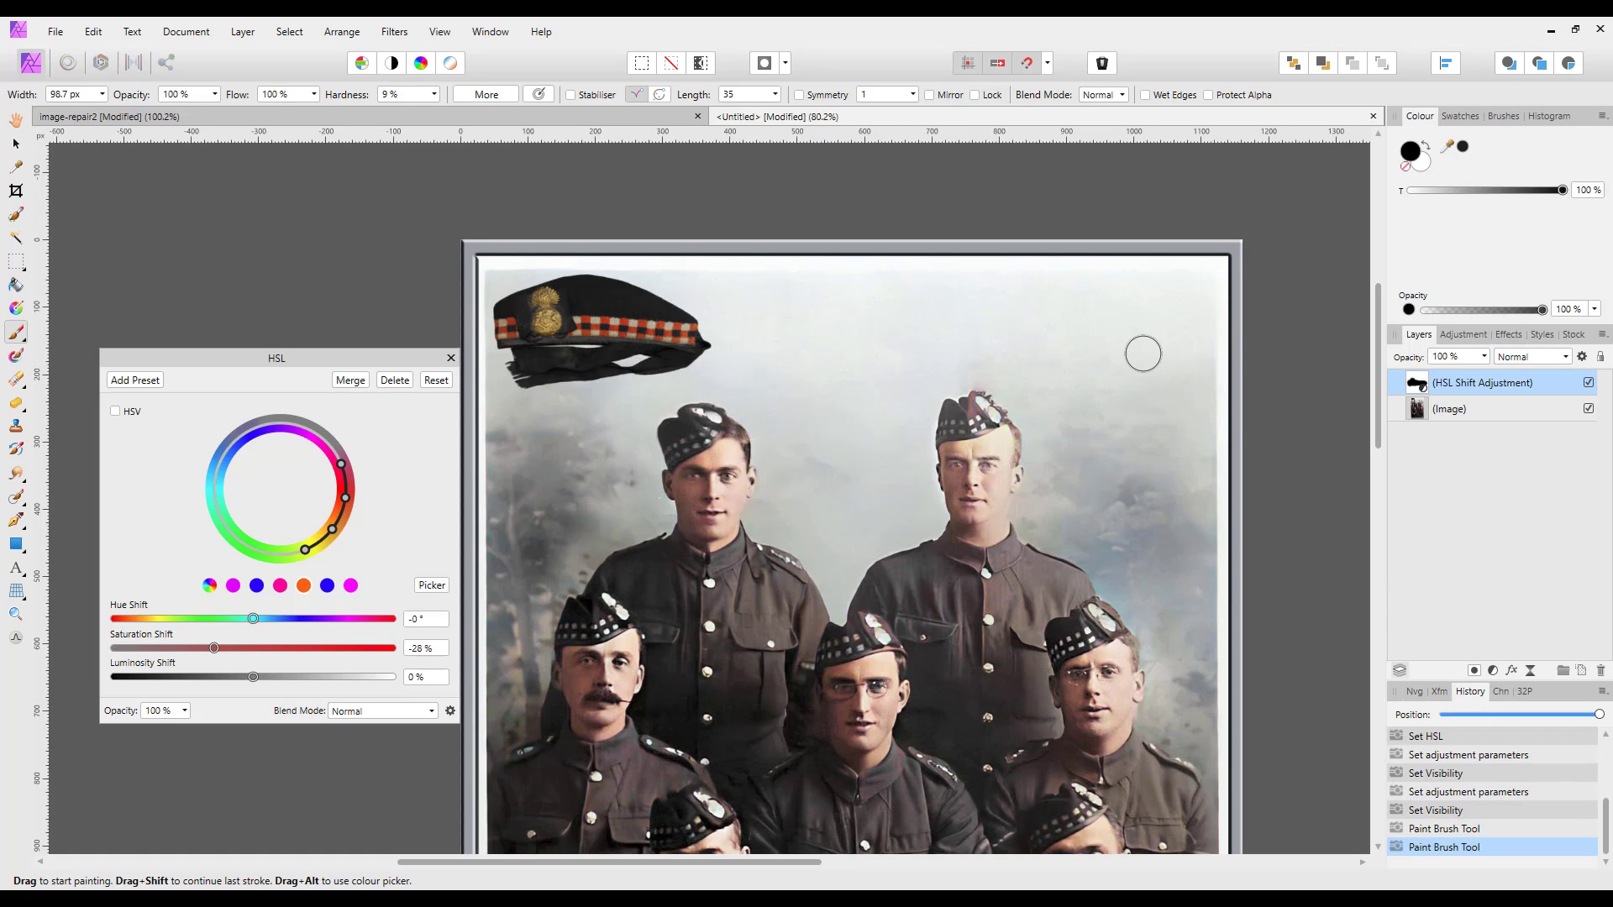
left_click_drag(1390, 350, 1387, 384)
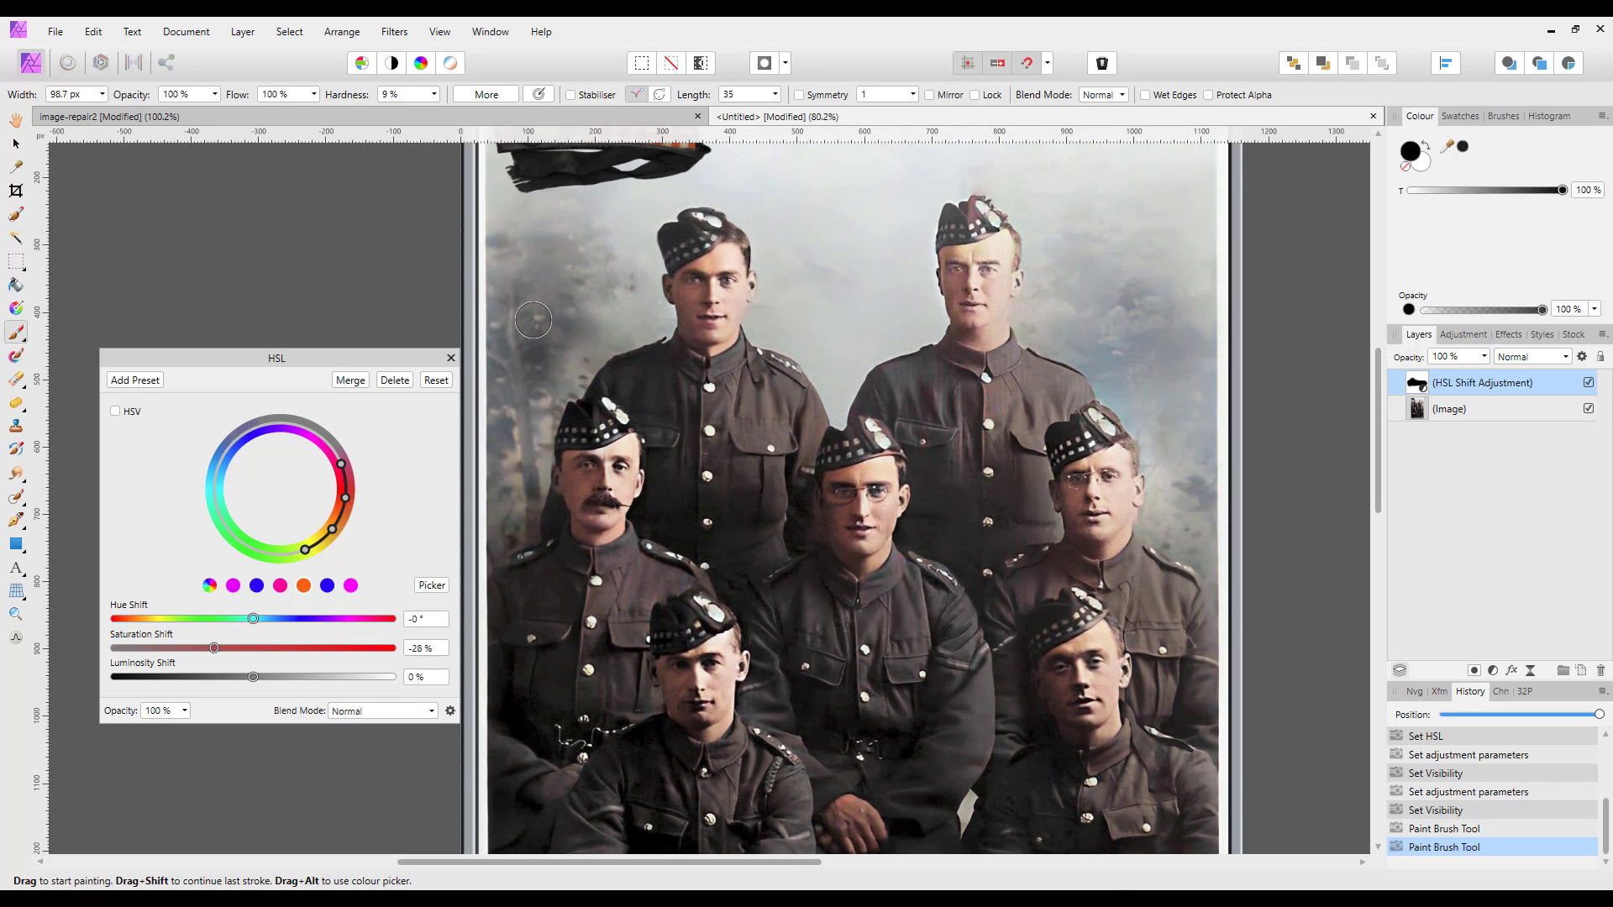
left_click(451, 357)
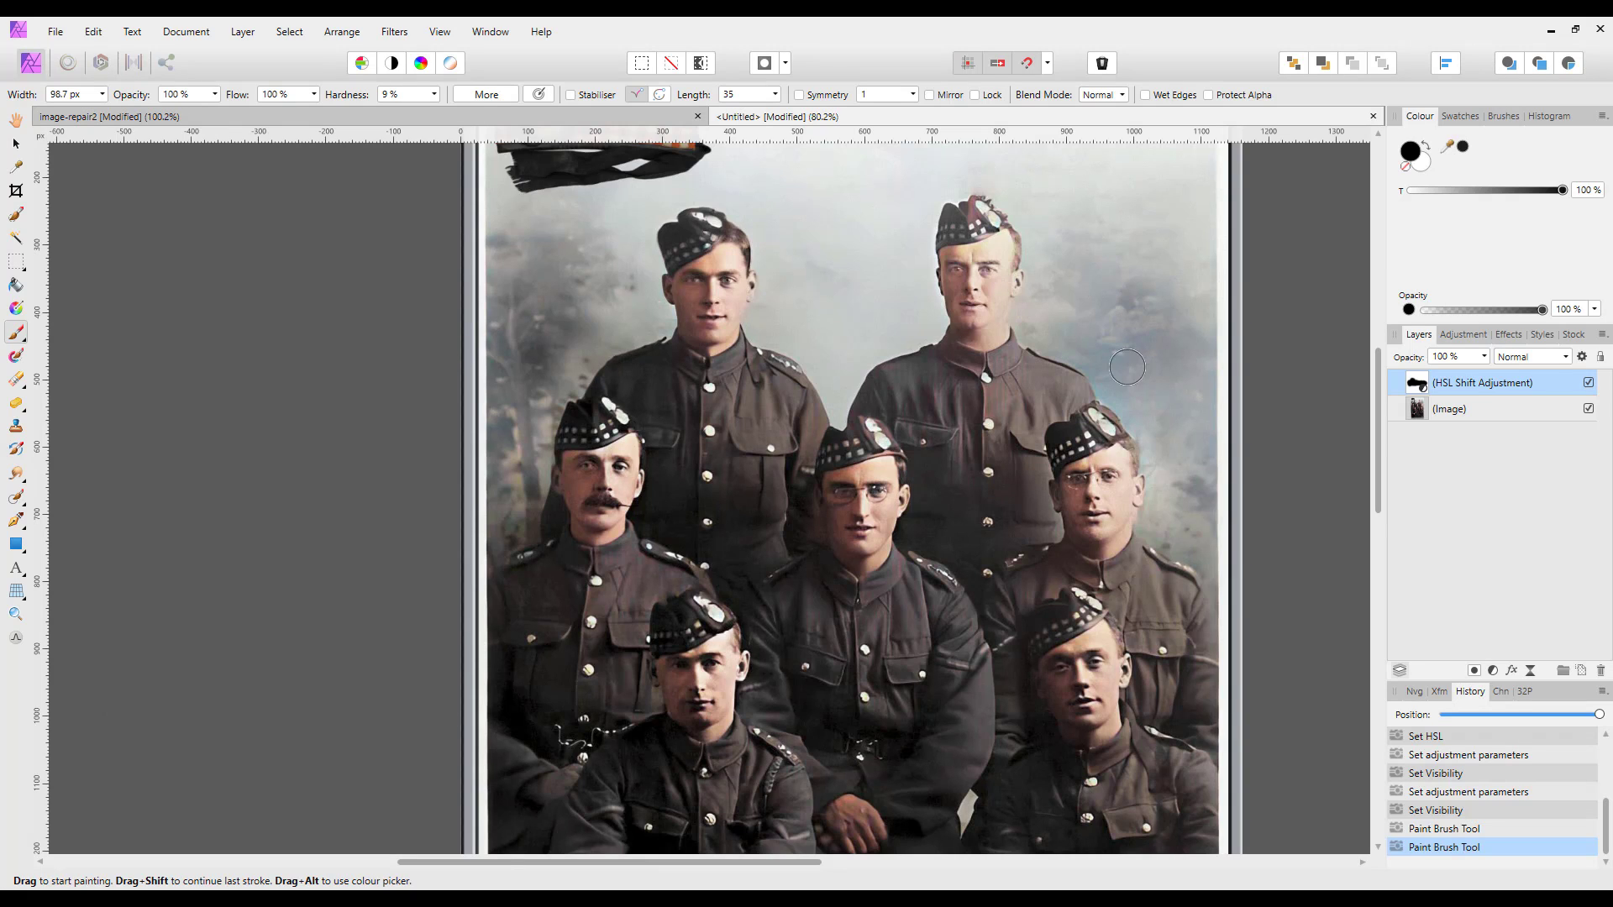
Add a new pixel layer and use the dark grey sampled from the middle soldier's sleeve as the brush colour.
left_click(1581, 671)
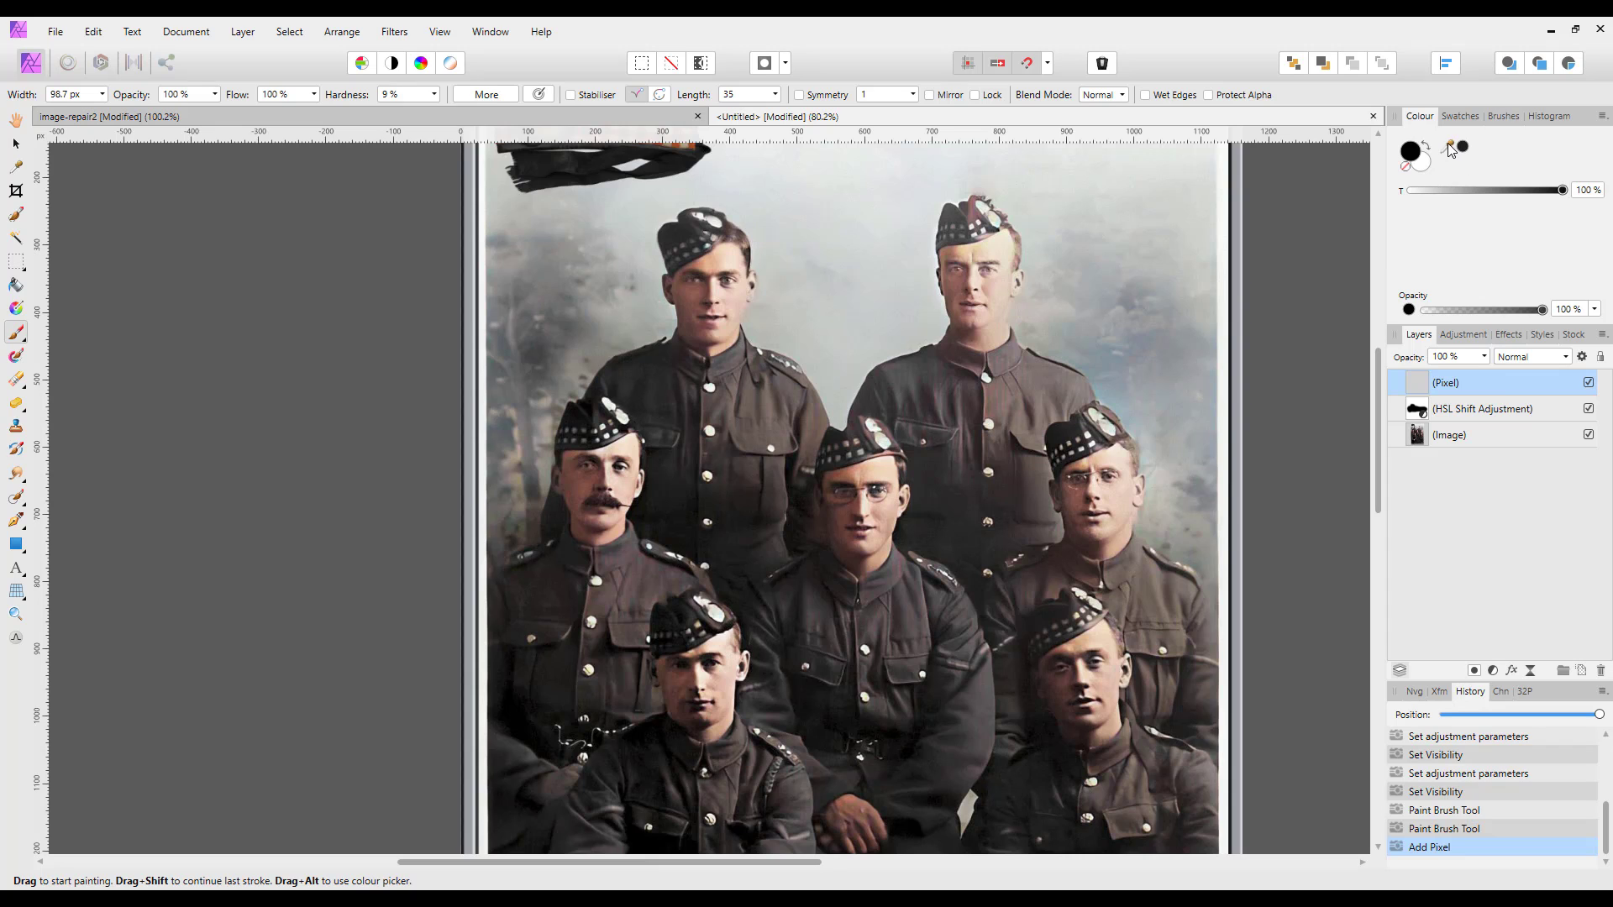
mouse_move(1447, 148)
left_mouse_down()
mouse_move(1387, 198)
mouse_move(1087, 331)
mouse_move(1044, 411)
mouse_move(991, 765)
mouse_move(933, 832)
mouse_move(920, 827)
mouse_move(955, 696)
left_mouse_up()
left_click(1462, 148)
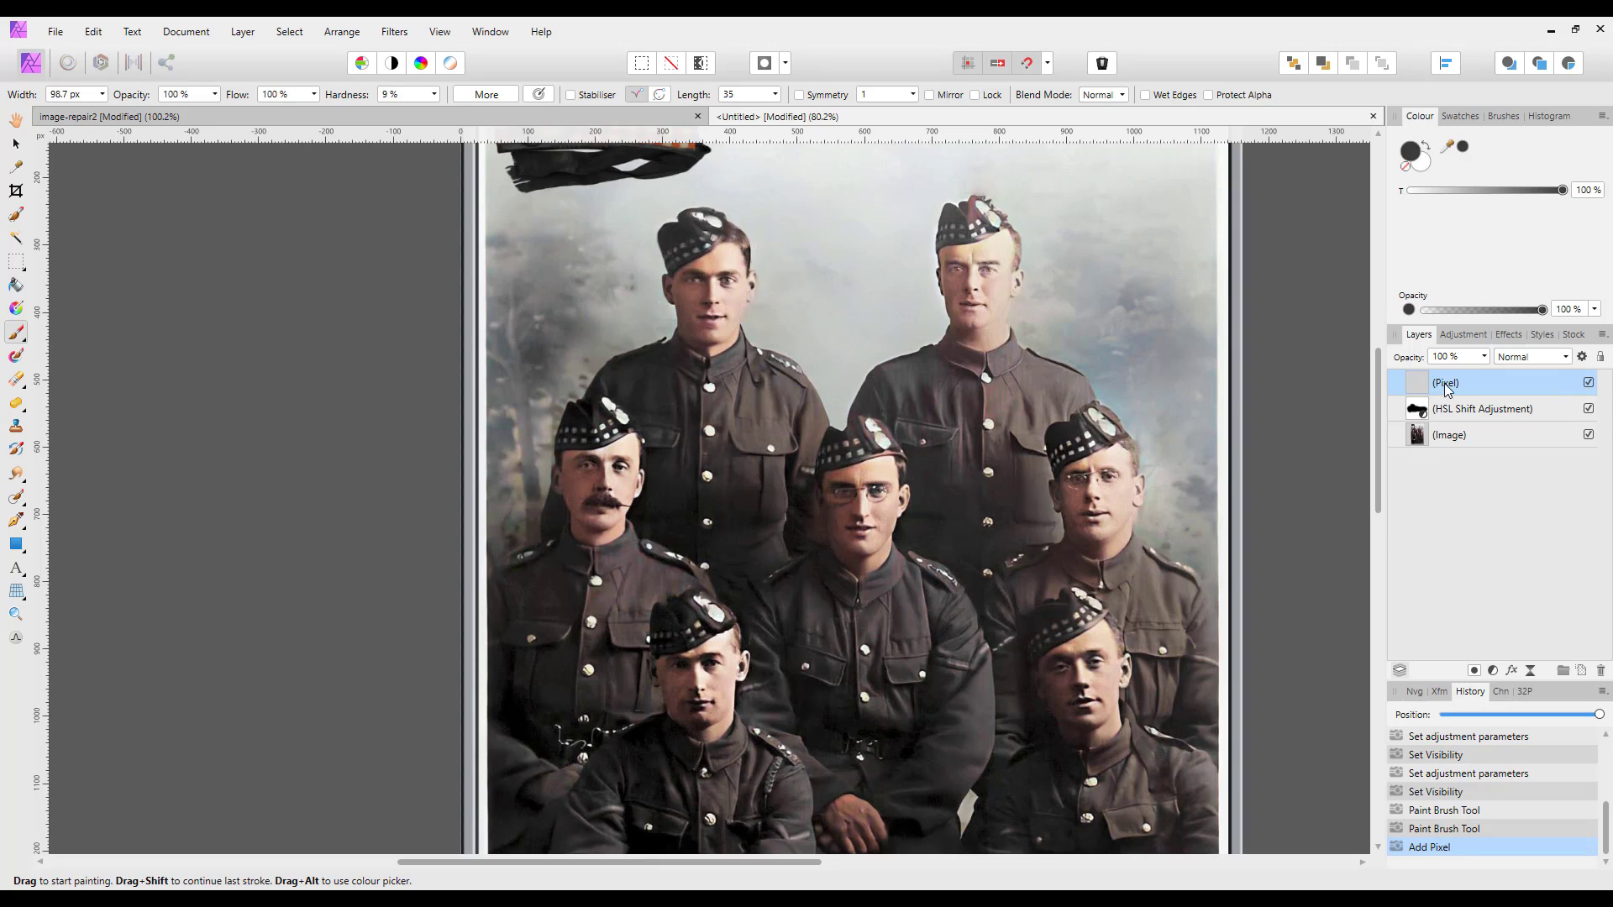
Set the new pixel layer's blend mode to Colour.
left_click(1568, 361)
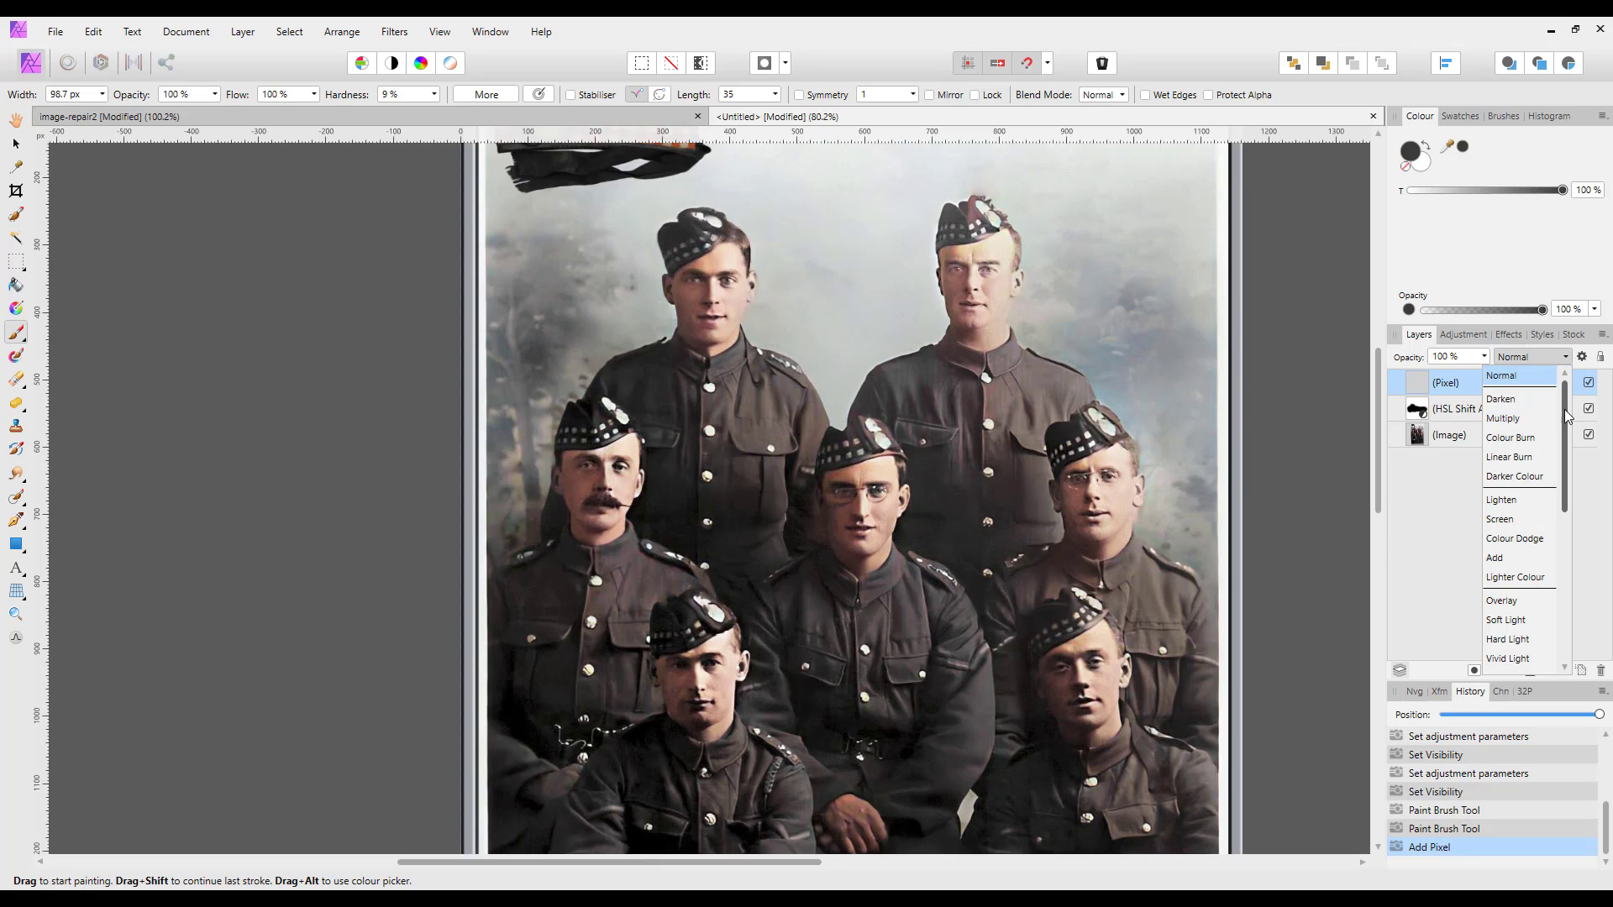
scroll(1553, 594, "down", 5)
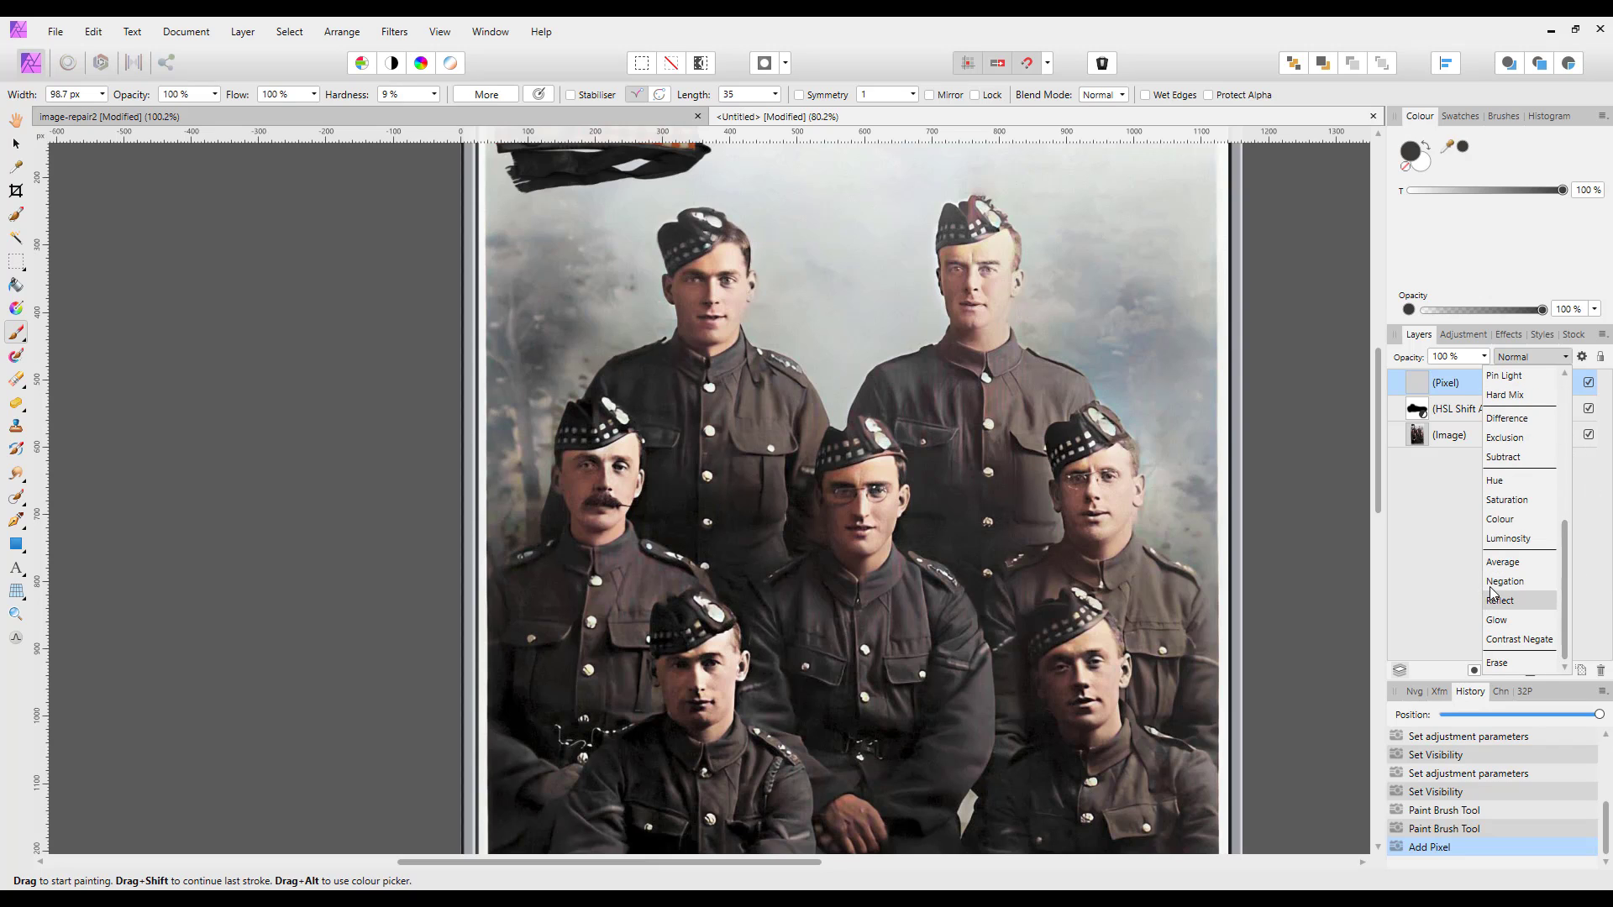
left_click(1500, 529)
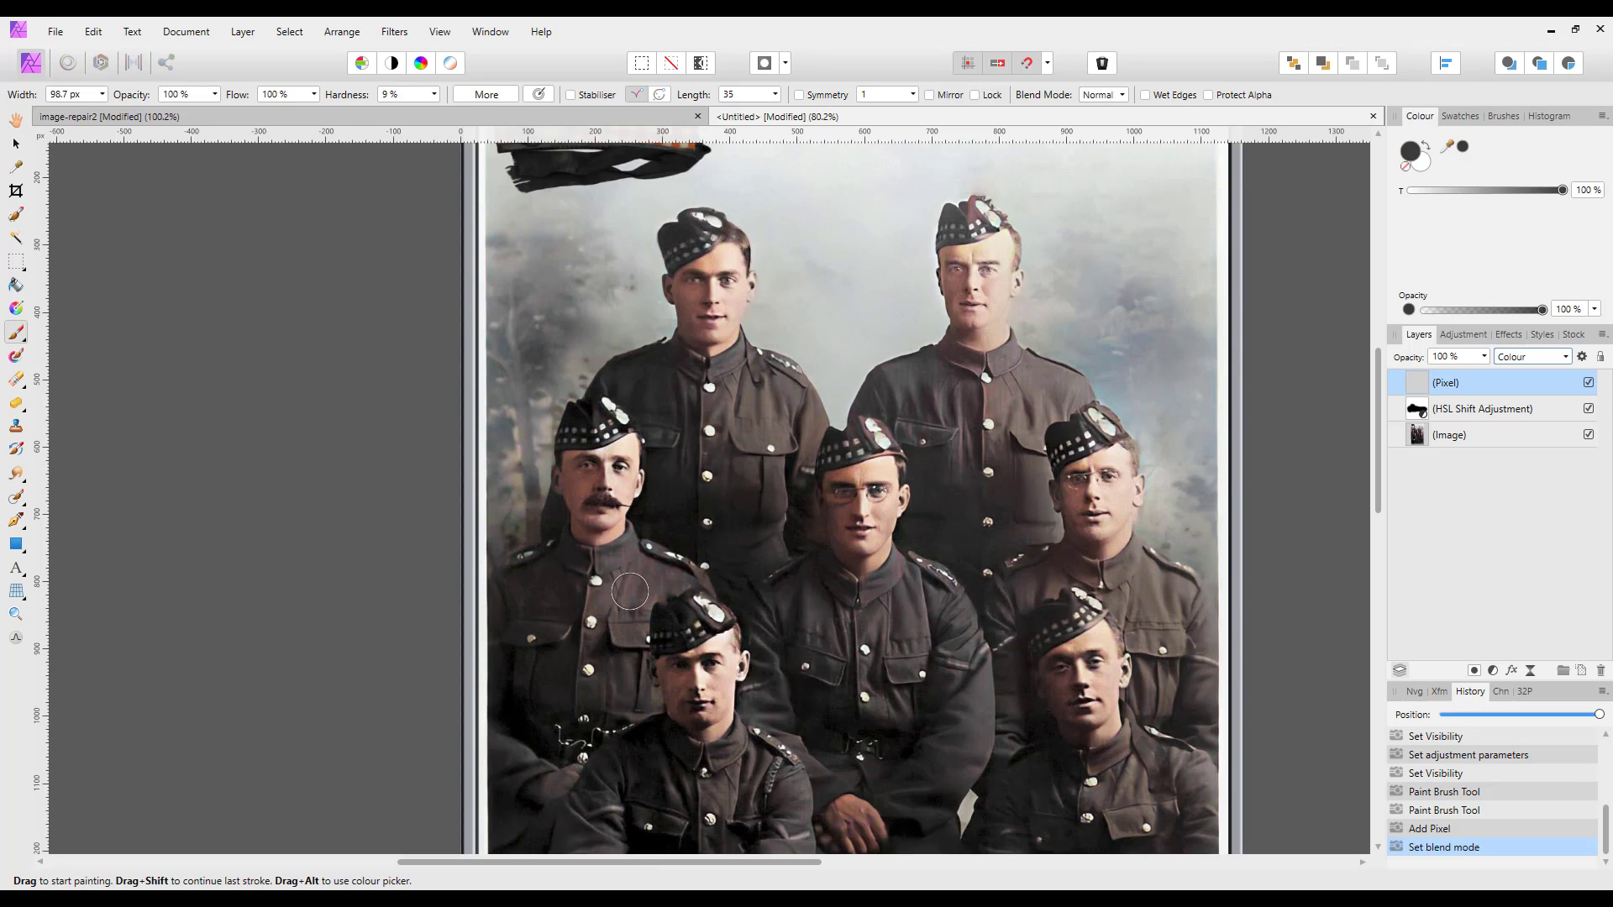
Paint the sampled grey over the reddish areas on the moustached soldier's chest and across the middle soldier's jacket.
mouse_move(629, 588)
left_mouse_down()
mouse_move(629, 564)
mouse_move(655, 575)
mouse_move(614, 565)
left_mouse_up()
mouse_move(904, 598)
left_mouse_down()
mouse_move(913, 575)
mouse_move(884, 583)
mouse_move(899, 579)
left_mouse_up()
left_click_drag(908, 579, 926, 595)
left_click_drag(927, 598, 955, 650)
left_click_drag(955, 655, 952, 666)
left_click_drag(813, 593, 803, 597)
mouse_move(798, 600)
left_mouse_down()
mouse_move(858, 610)
mouse_move(904, 585)
left_mouse_up()
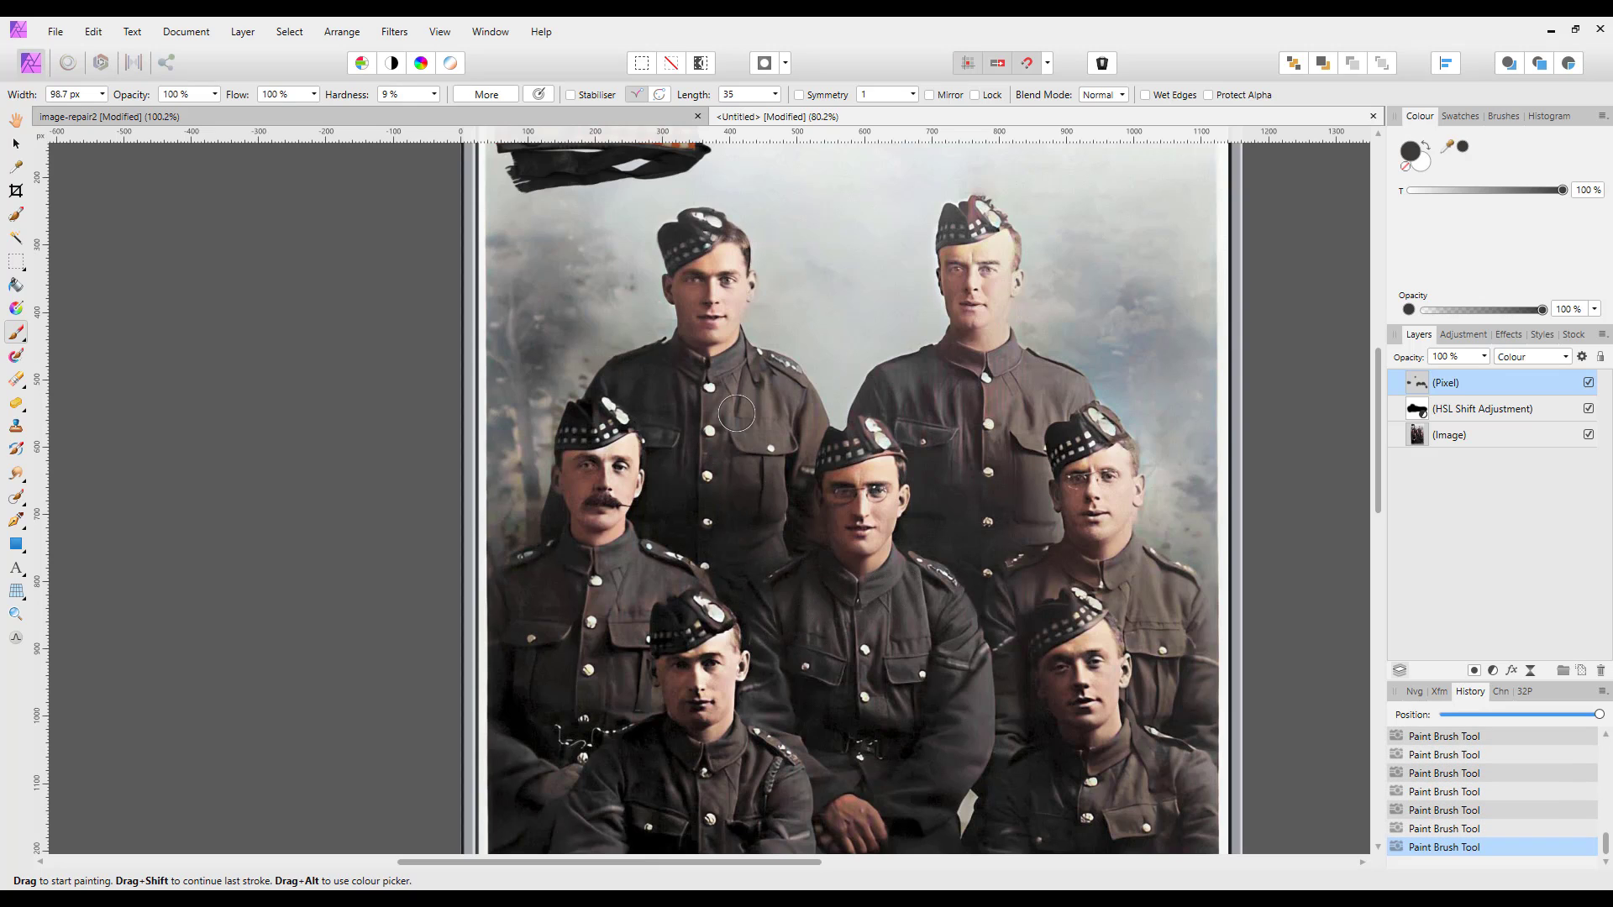
Paint the sampled grey over the upper jackets of both back-row soldiers and across the moustached soldier's chest.
left_click_drag(731, 369, 788, 389)
mouse_move(935, 381)
left_mouse_down()
mouse_move(884, 378)
mouse_move(907, 373)
mouse_move(962, 432)
mouse_move(913, 417)
mouse_move(986, 401)
left_mouse_up()
left_click_drag(990, 398, 1010, 381)
mouse_move(1013, 382)
left_mouse_down()
mouse_move(1042, 392)
mouse_move(1004, 420)
mouse_move(918, 386)
left_mouse_up()
left_click_drag(908, 387, 887, 392)
mouse_move(623, 611)
left_mouse_down()
mouse_move(625, 558)
mouse_move(621, 594)
mouse_move(543, 597)
left_mouse_up()
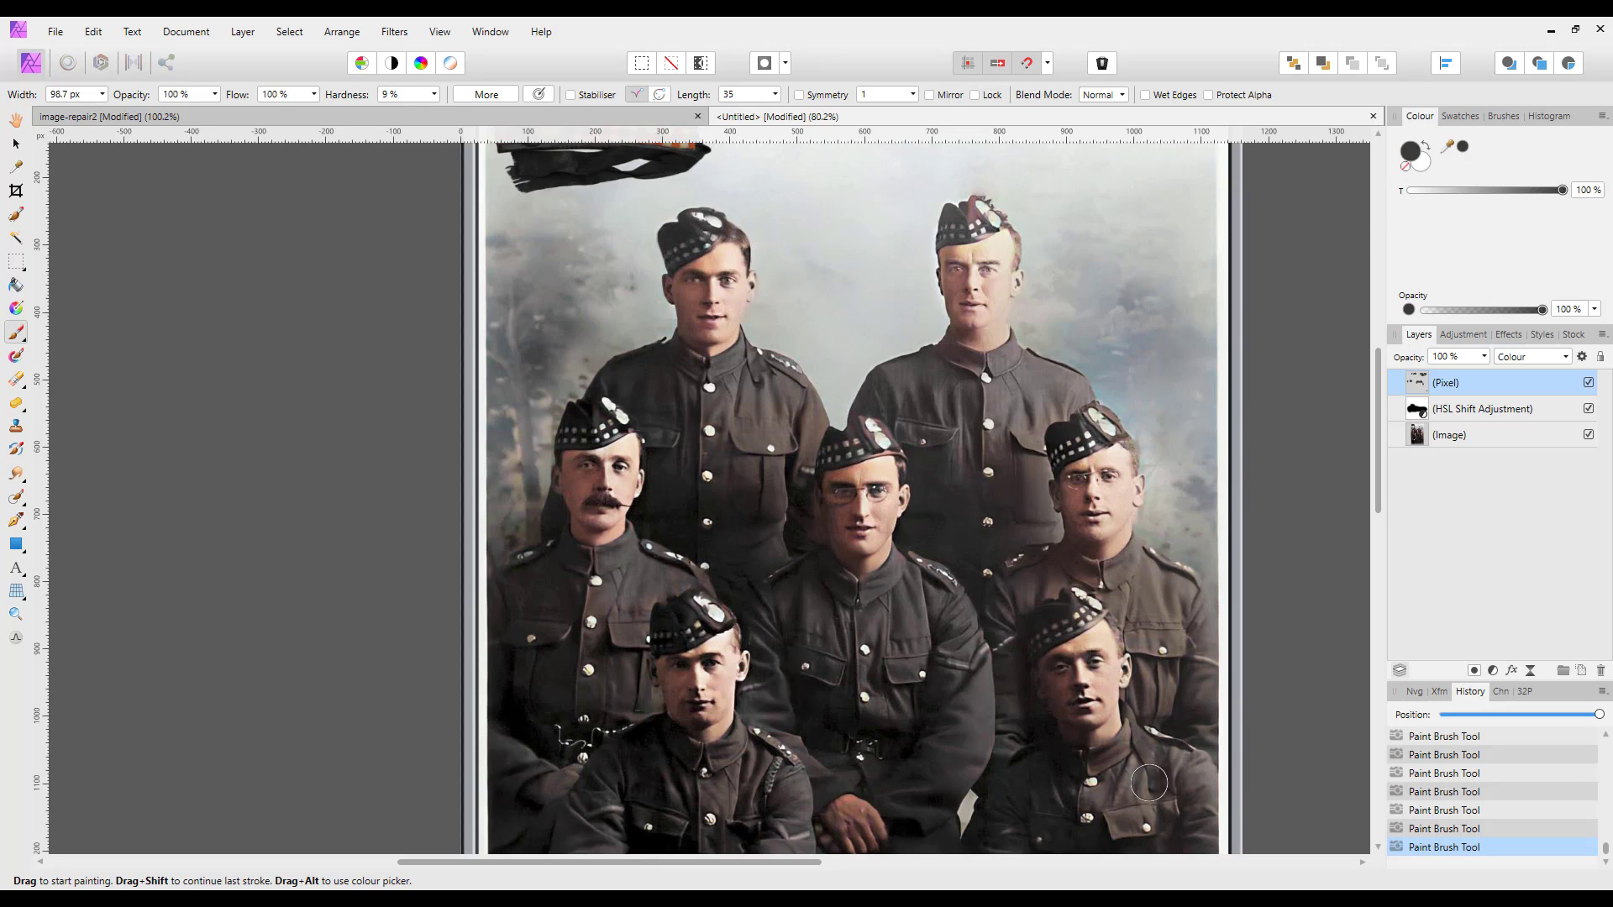
Paint the grey over remaining tints on the front-row soldiers' jackets and touch up the moustached soldier's chest and shoulders.
mouse_move(1151, 782)
left_mouse_down()
mouse_move(1143, 761)
mouse_move(1144, 780)
left_mouse_up()
left_click_drag(1140, 777, 1121, 778)
left_click(778, 712)
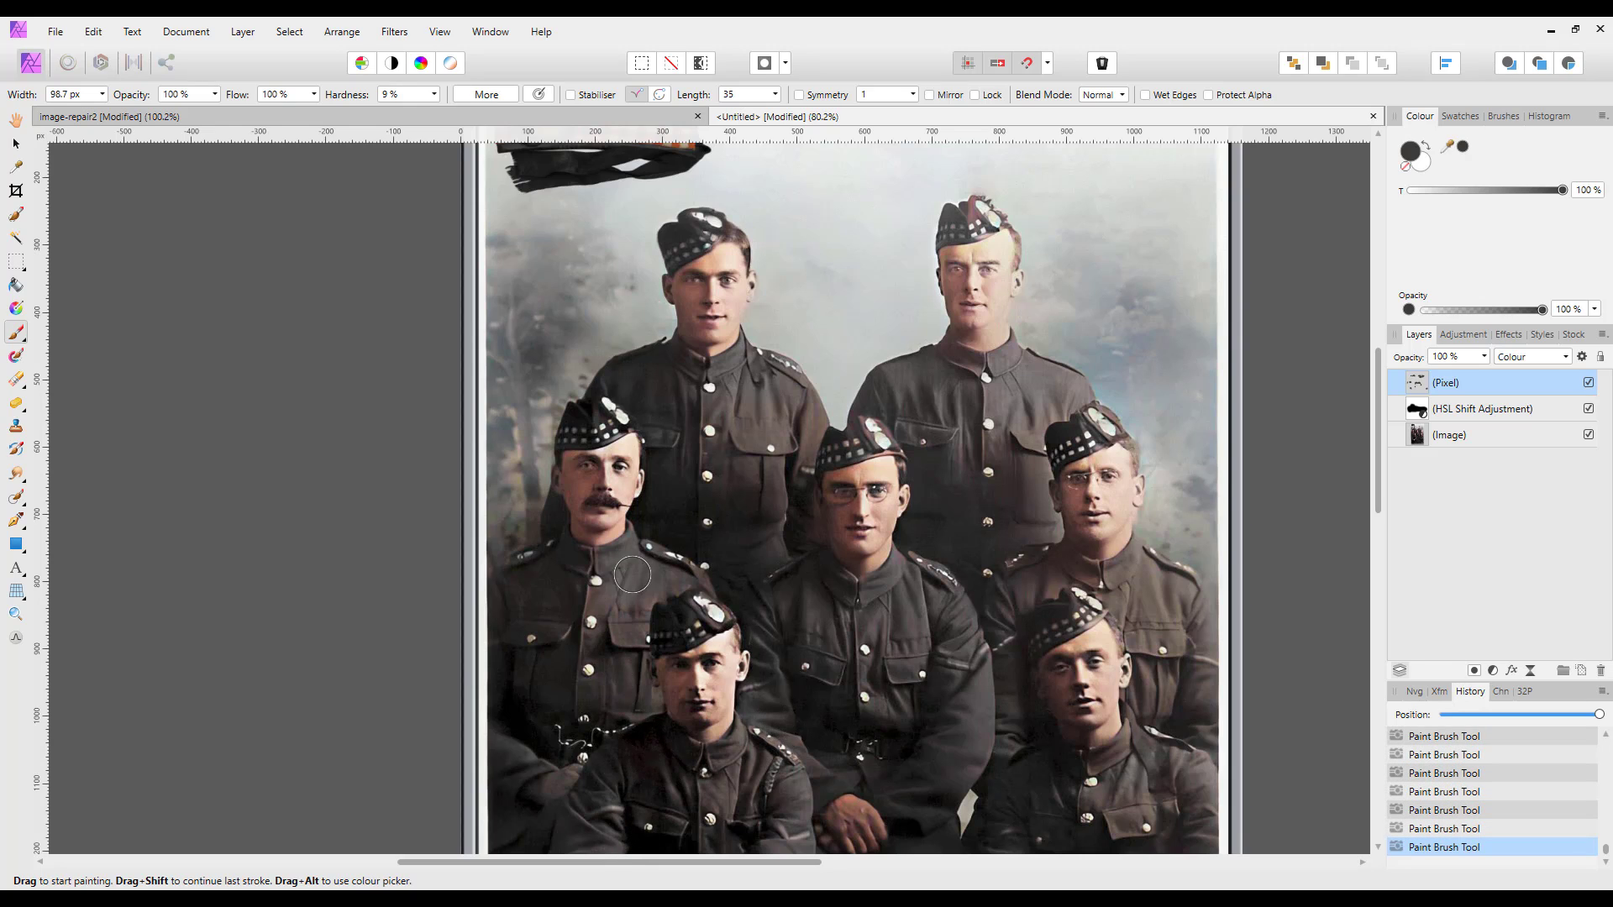
left_click(635, 584)
left_click(652, 597)
left_click(671, 580)
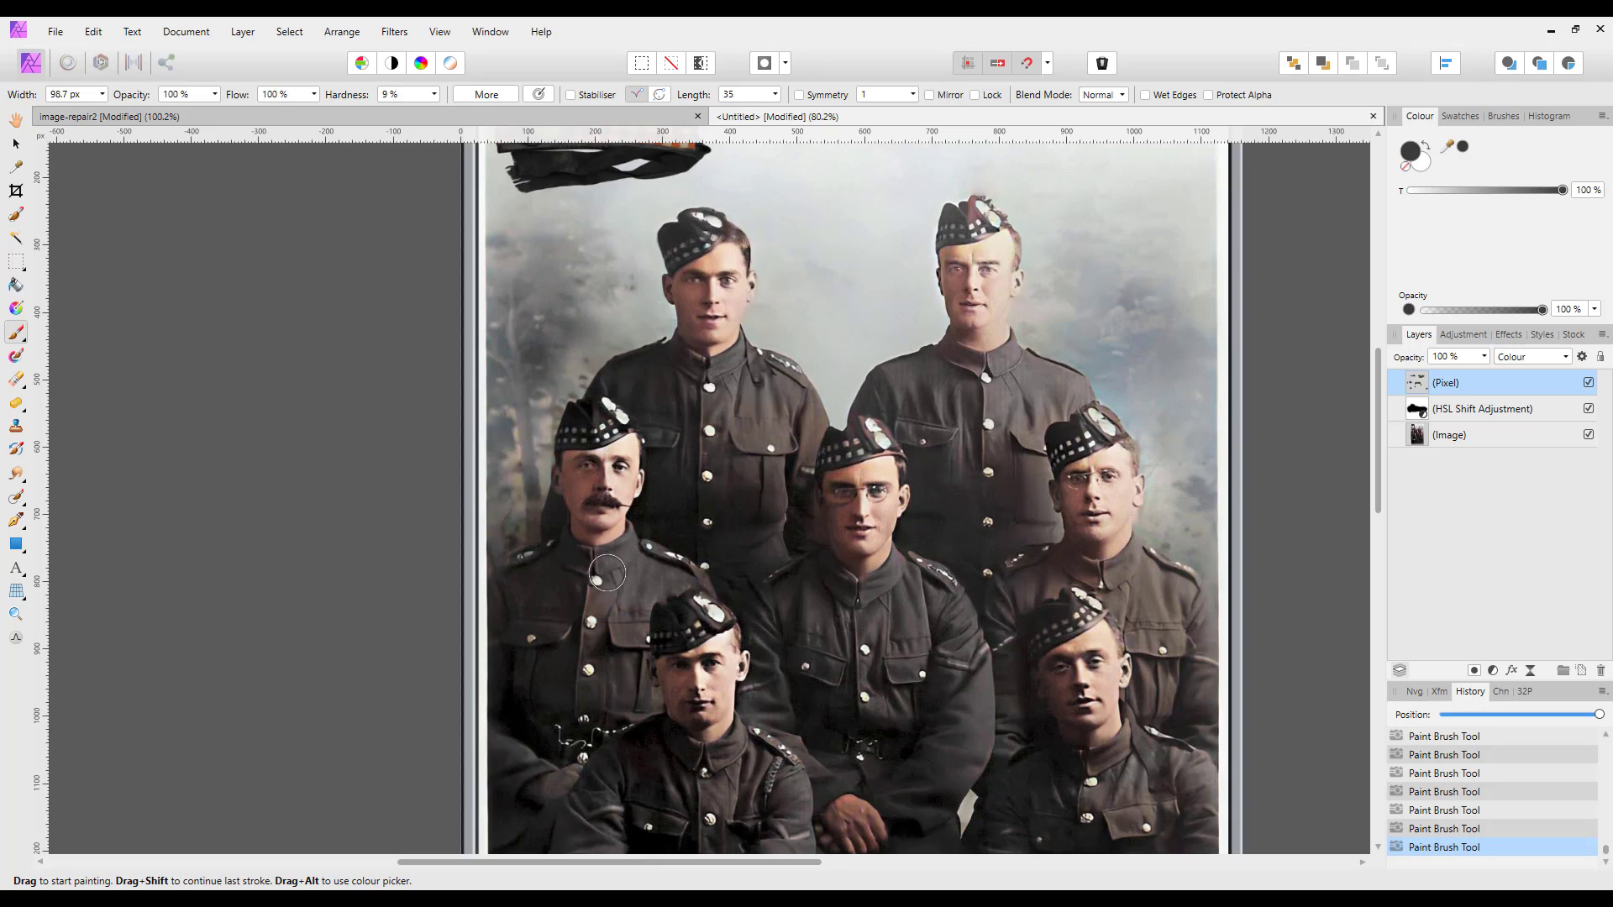
left_click(542, 590)
left_click(527, 592)
Touch up the remaining reddish spots on the chests and collars of the two back-row soldiers' jackets with the grey.
left_click(721, 397)
left_click(756, 384)
left_click(776, 397)
left_click(793, 406)
left_click(795, 408)
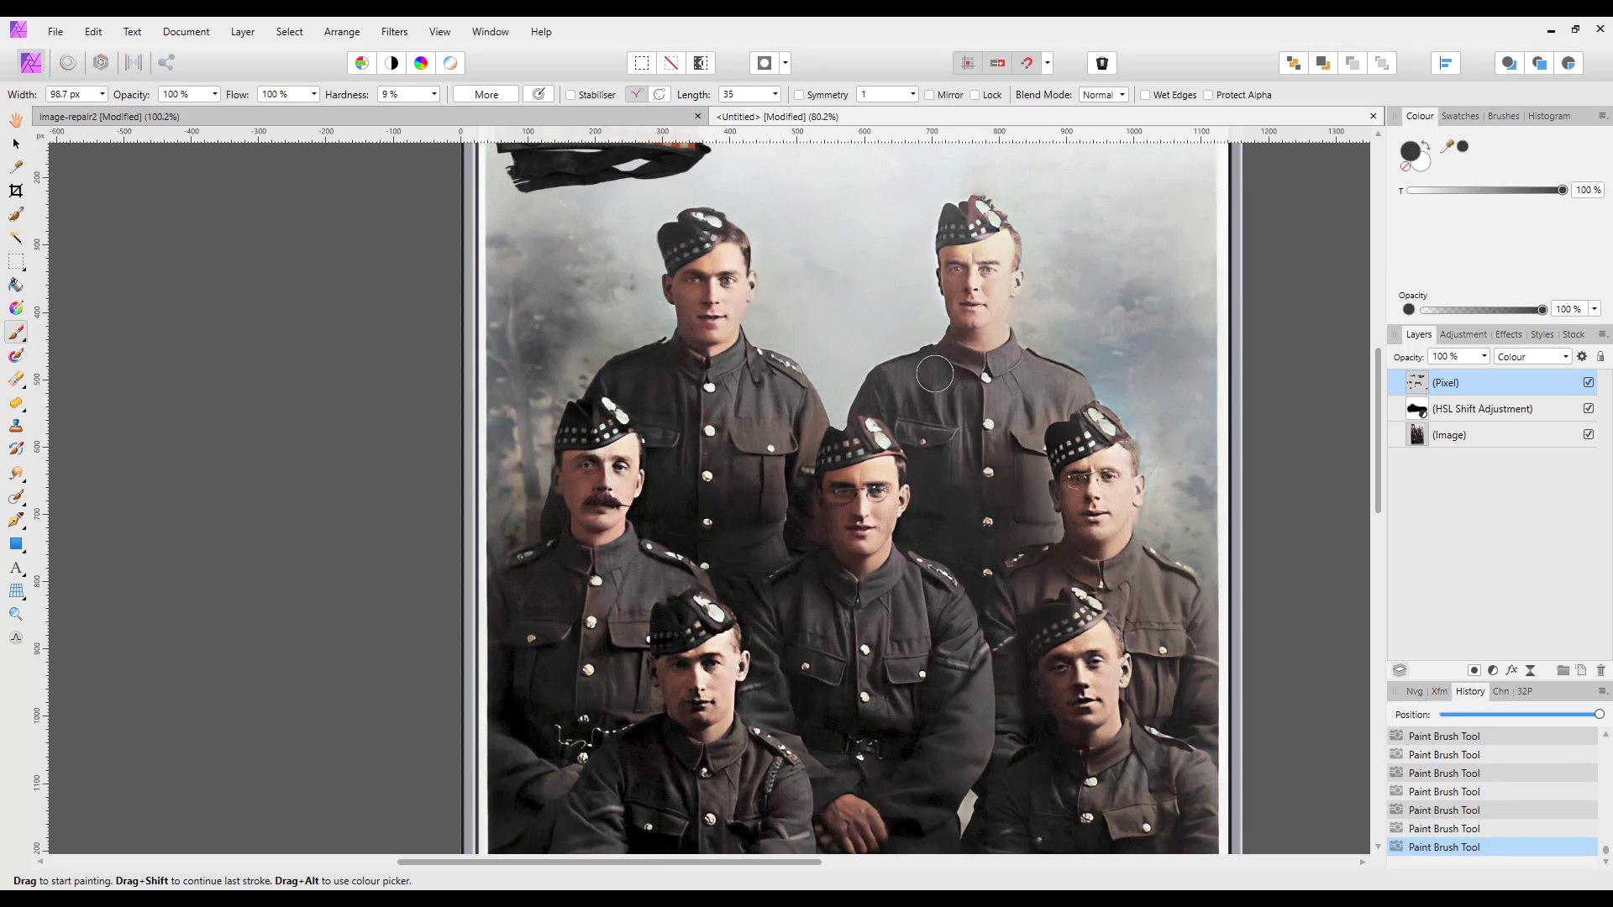
left_click(936, 374)
left_click(975, 383)
left_click(1000, 387)
left_click(1010, 379)
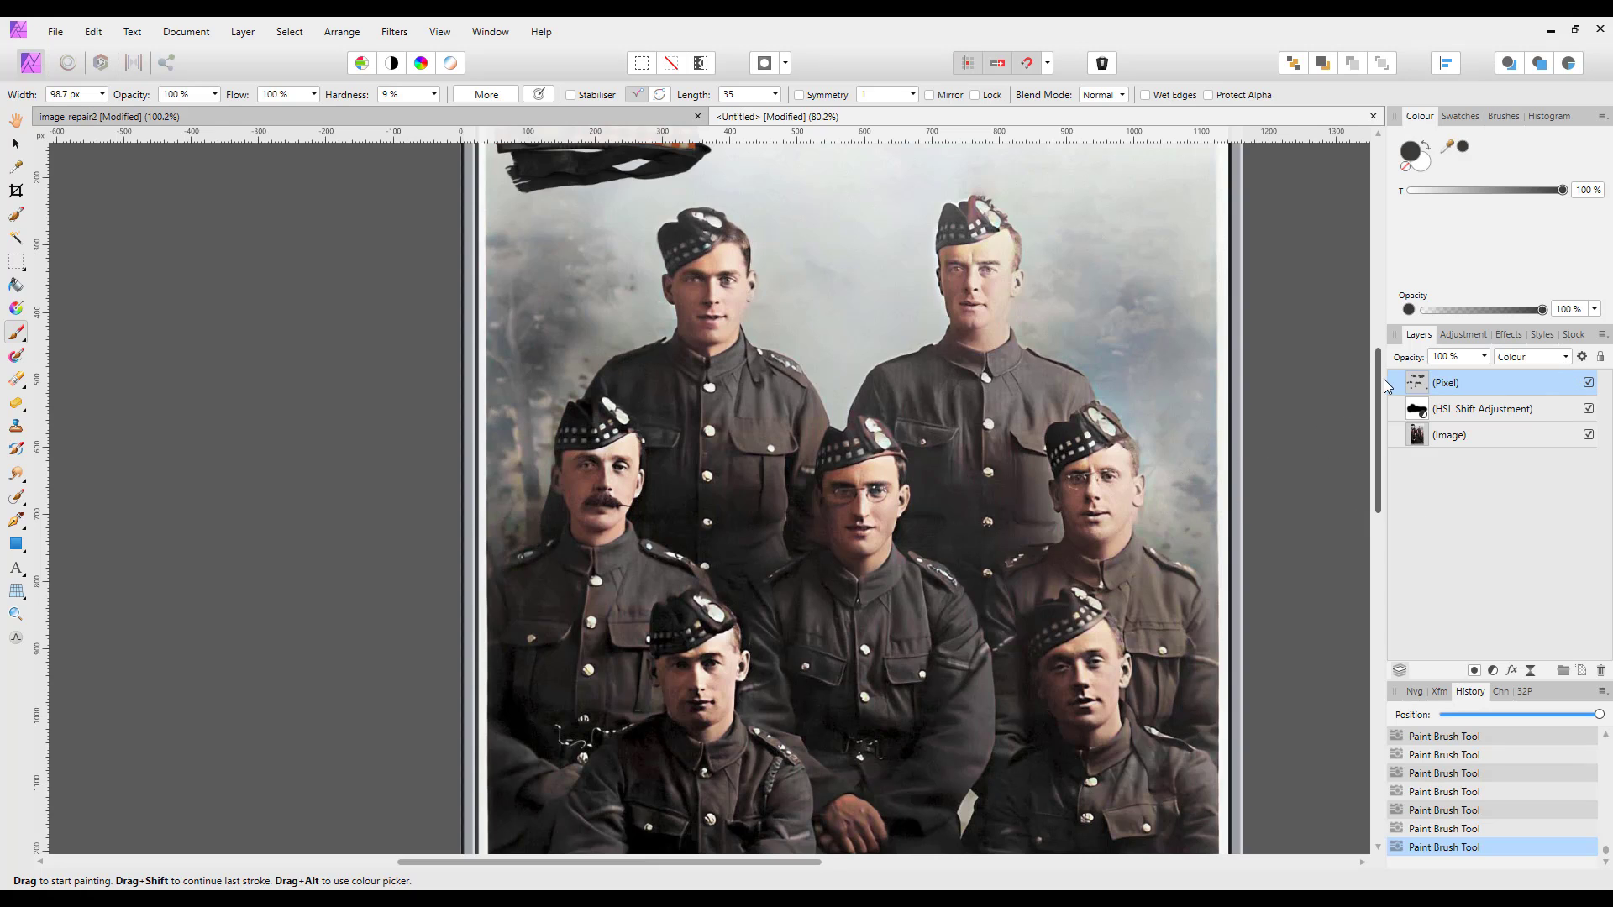
Fit the whole photo in view and compare it with the pixel layer and the HSL adjustment hidden and shown.
scroll(1379, 386, "up", 3)
scroll(1380, 390, "down", 4)
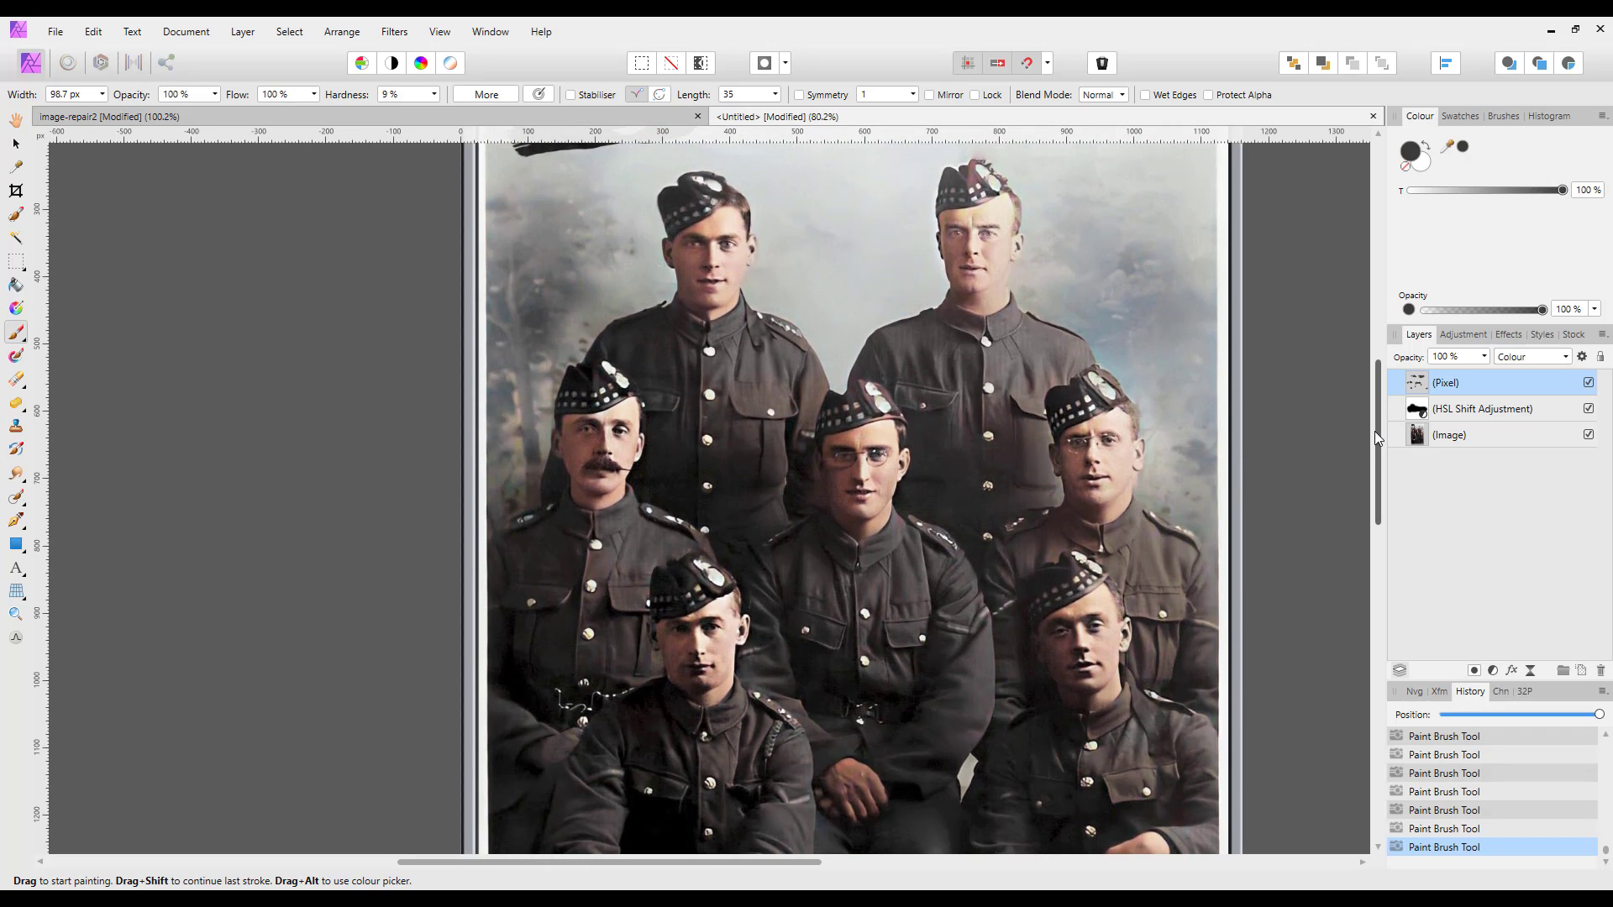
key("ctrl+0")
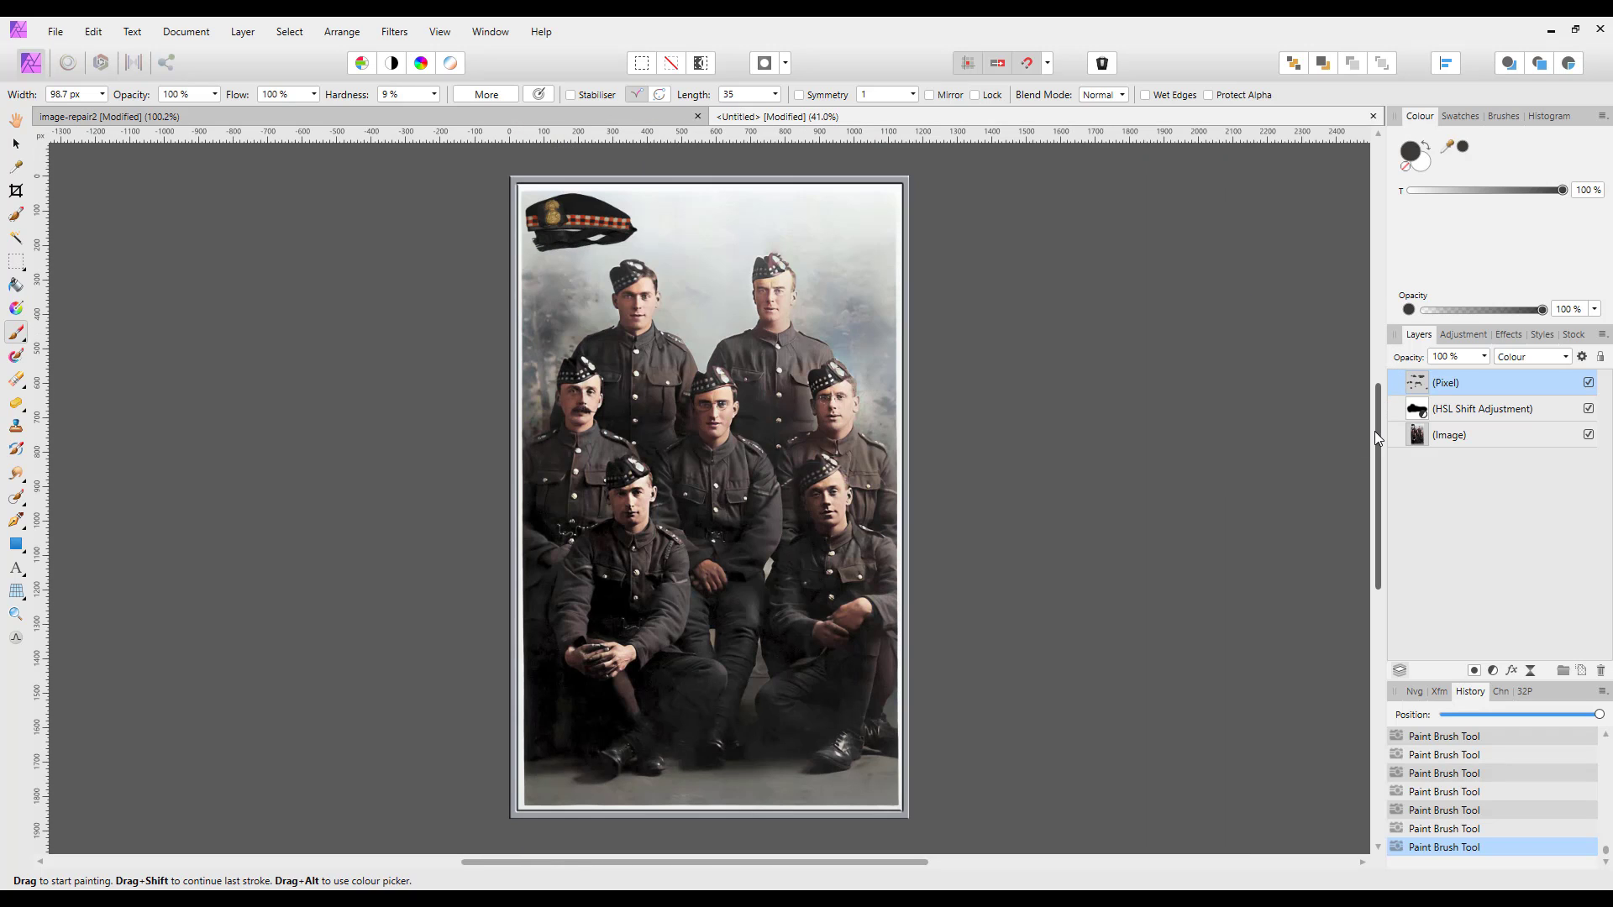
left_click(1589, 384)
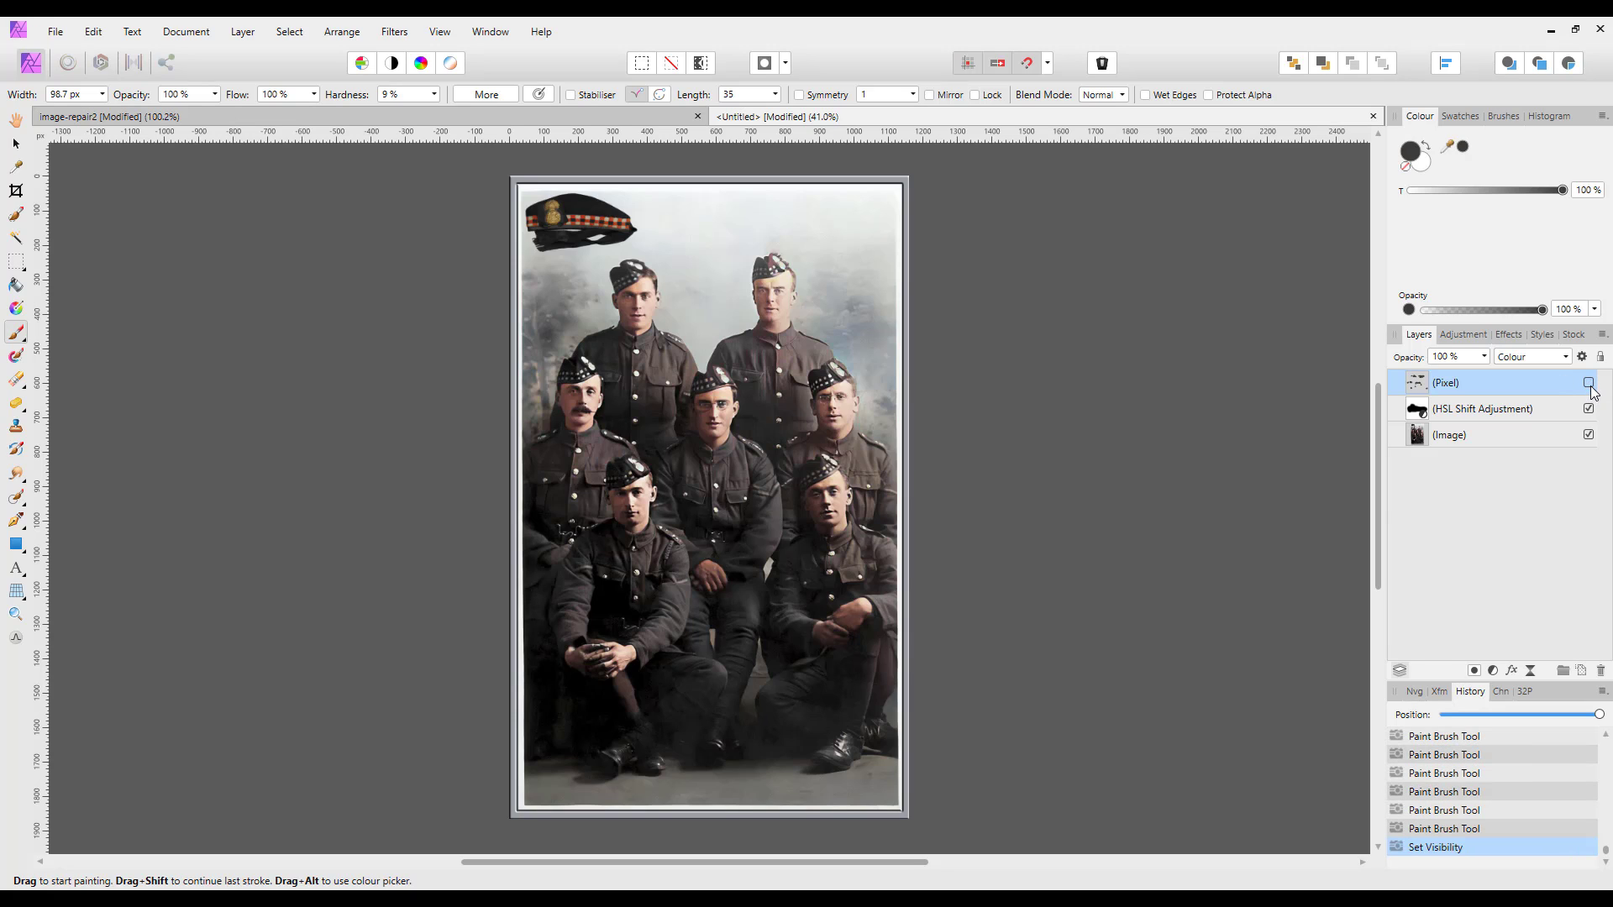
left_click(1589, 384)
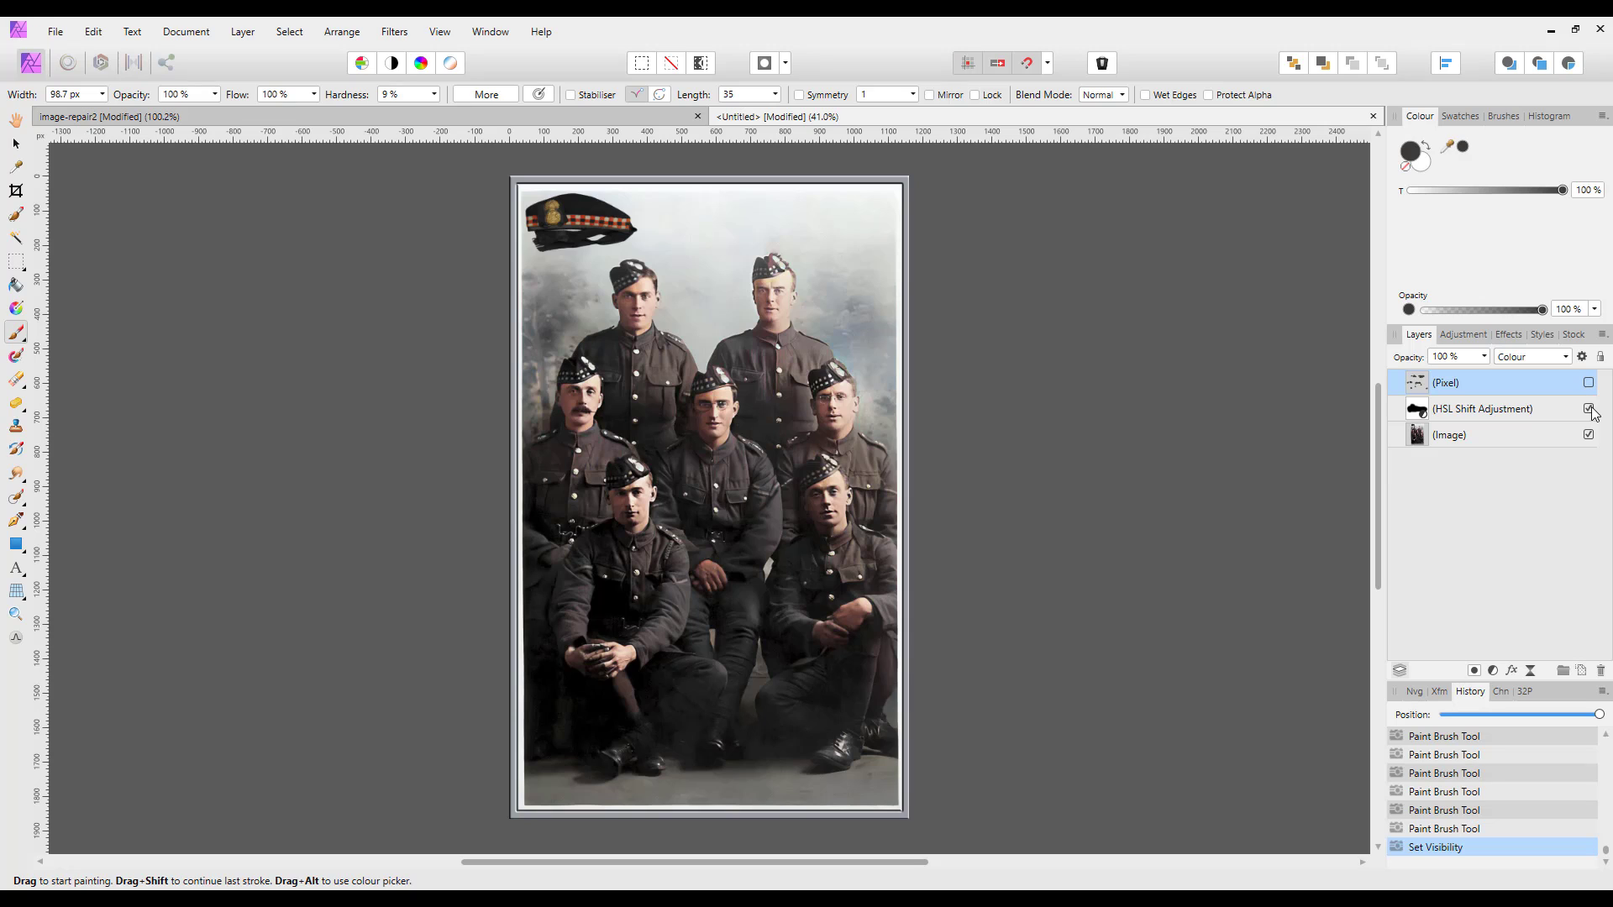
left_click(1589, 410)
left_click(1589, 409)
left_click(1590, 384)
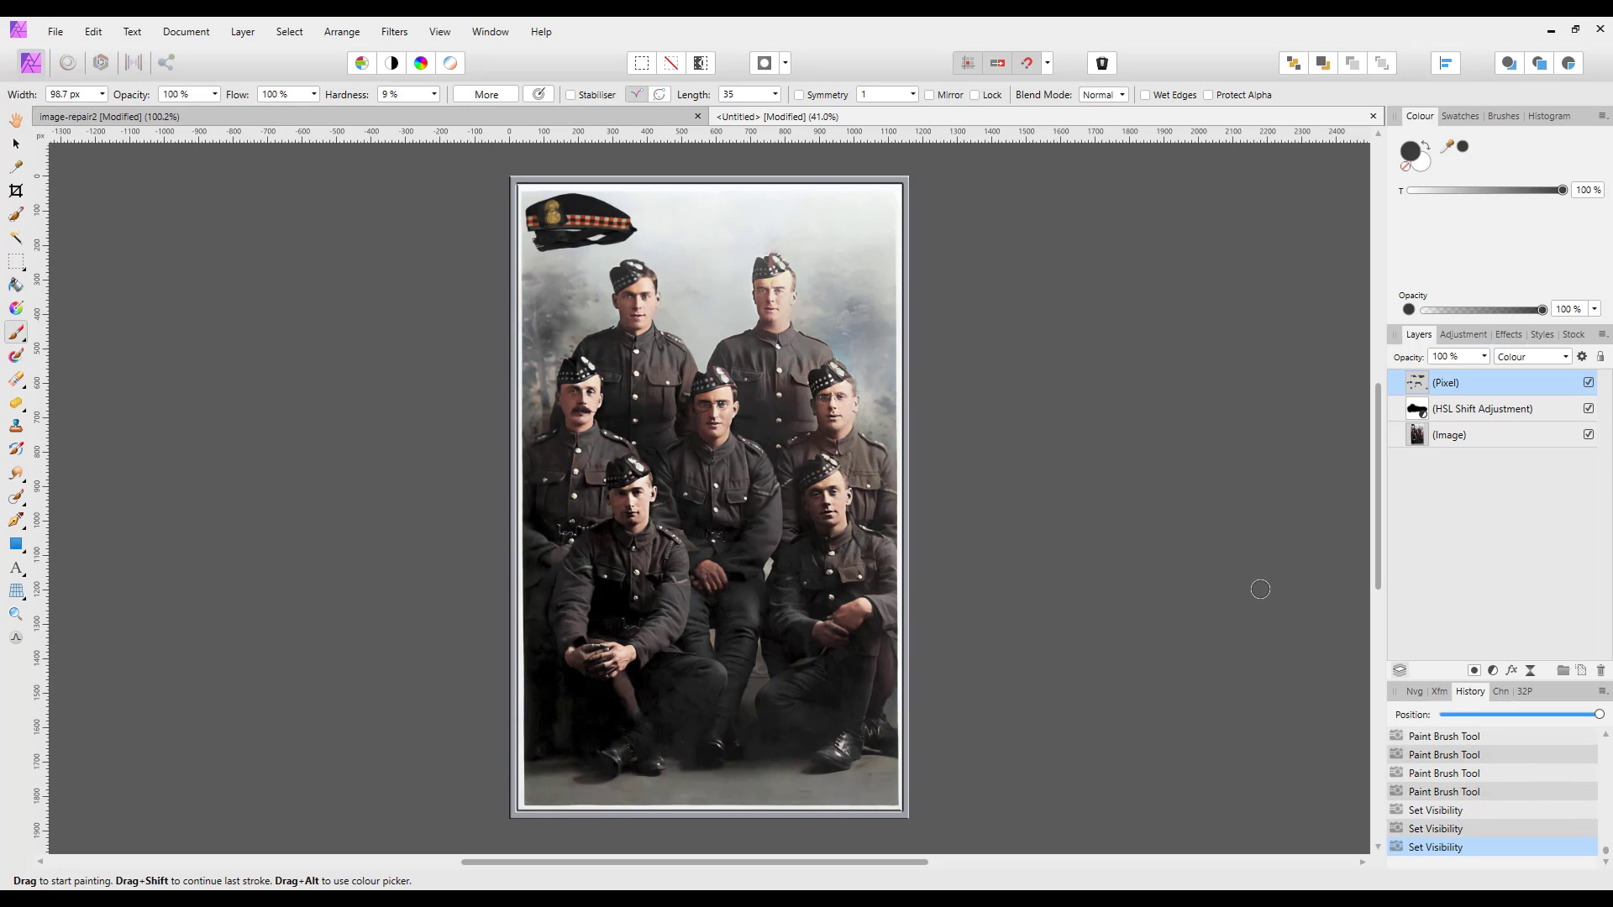